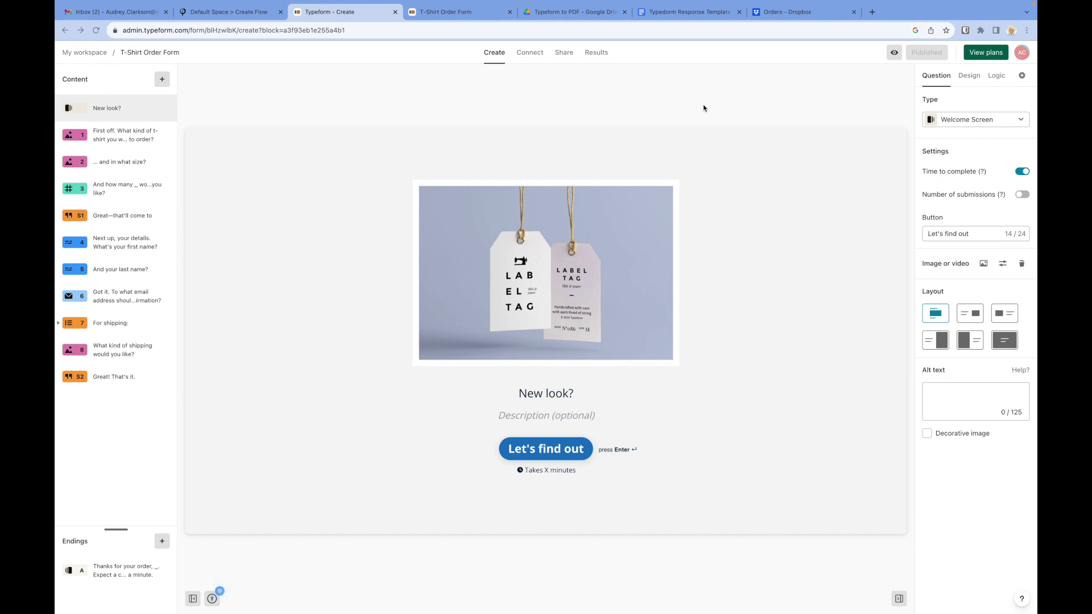
Step: Switch from the Typeform editor to the Typedorm Response Template document in Google Docs
left_click(674, 12)
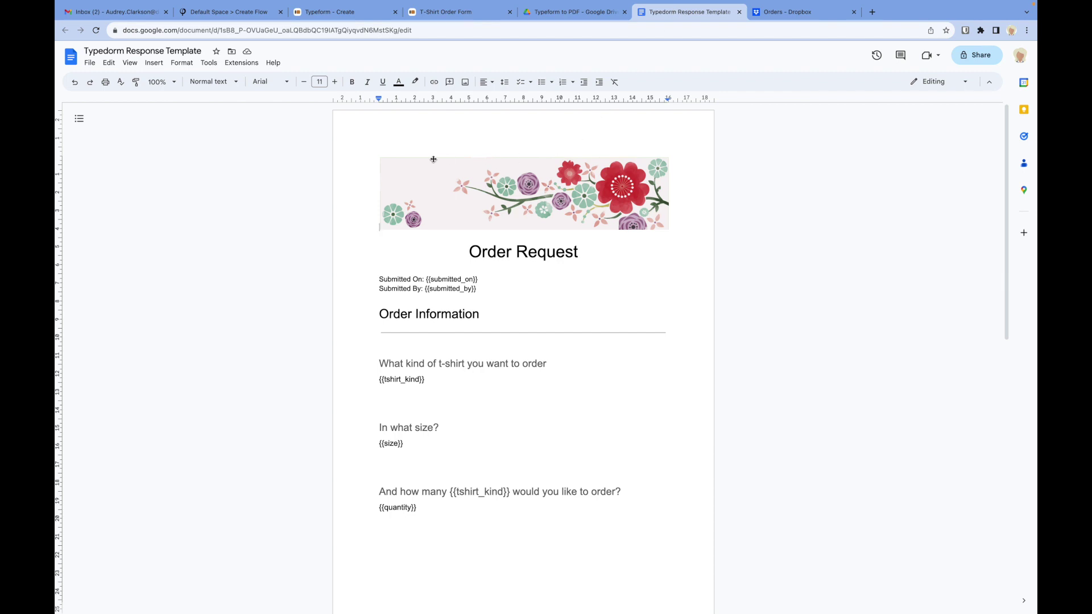
Step: Scroll through the template's order placeholders down to Contact info, then move to Zenphi's Create Flow page
scroll(425, 299, "down", 2)
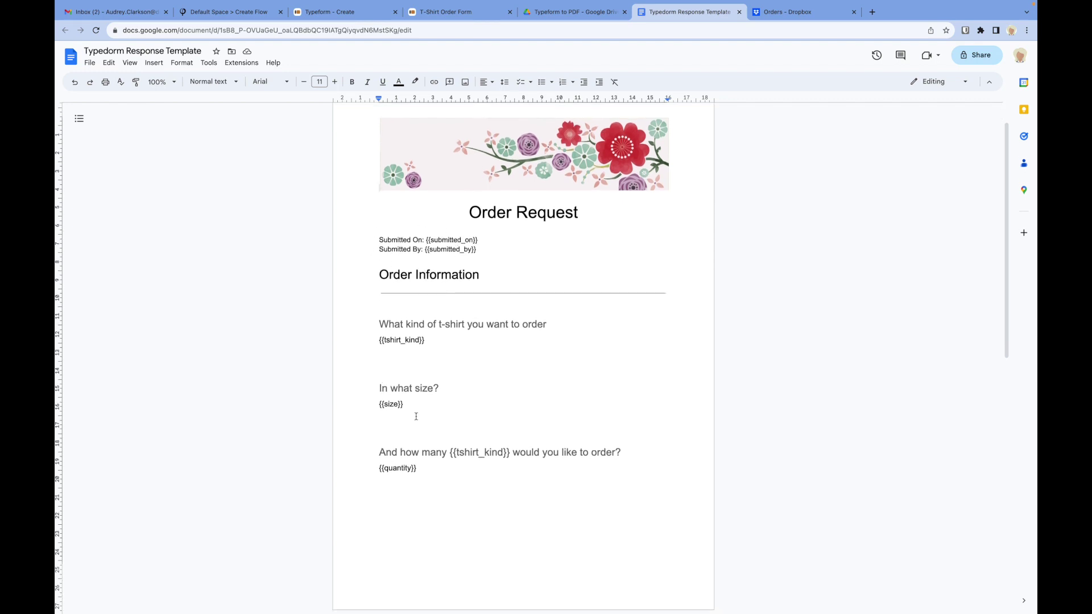
scroll(414, 468, "down", 5)
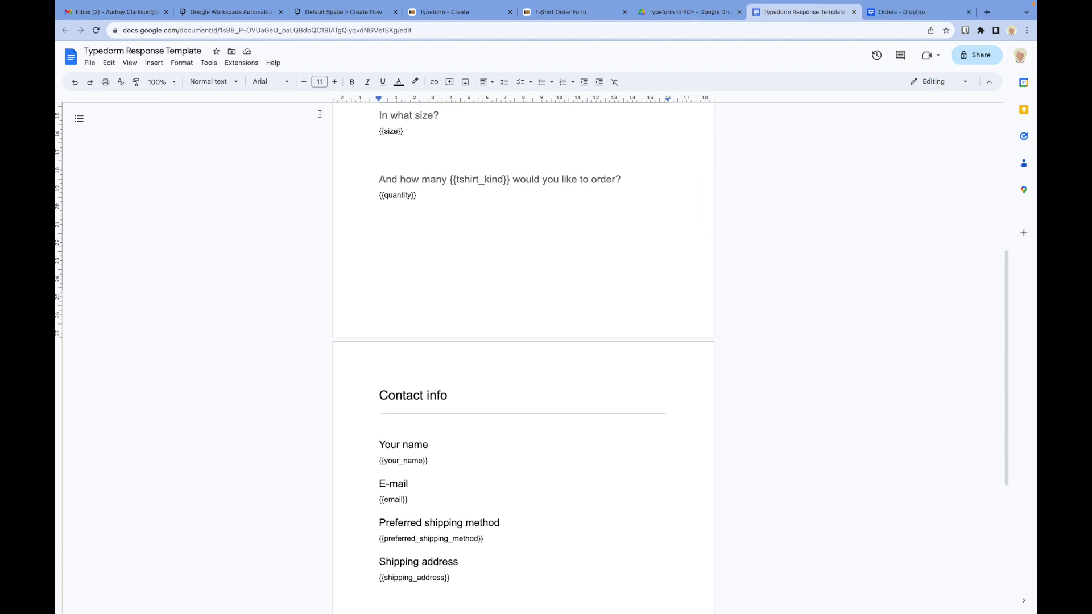
left_click(332, 12)
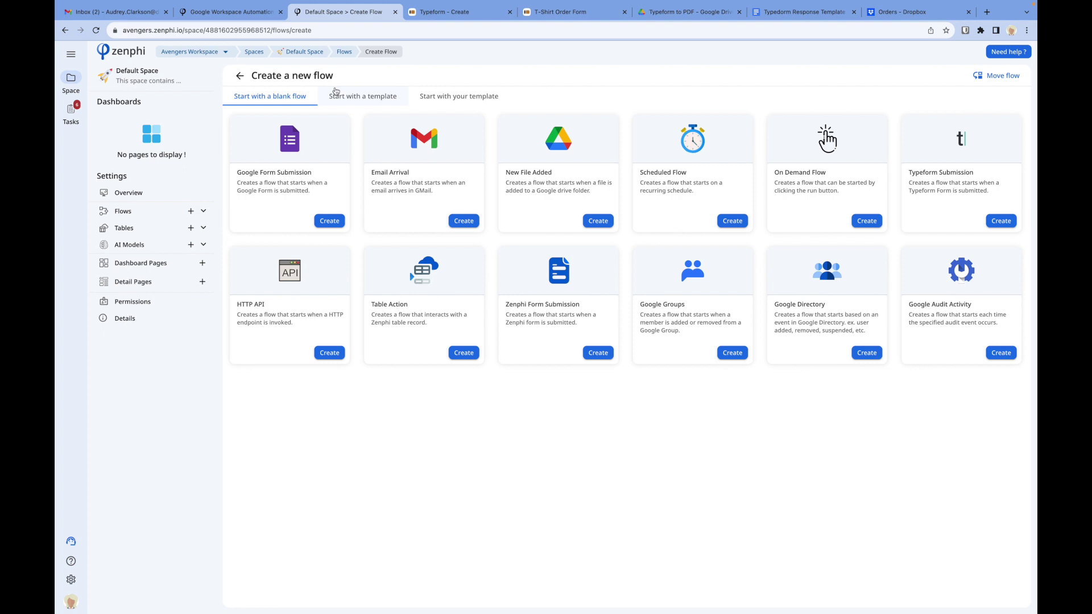
Step: Glance at zenphi.com, then create a new flow from the Typeform Submission trigger card
left_click(238, 13)
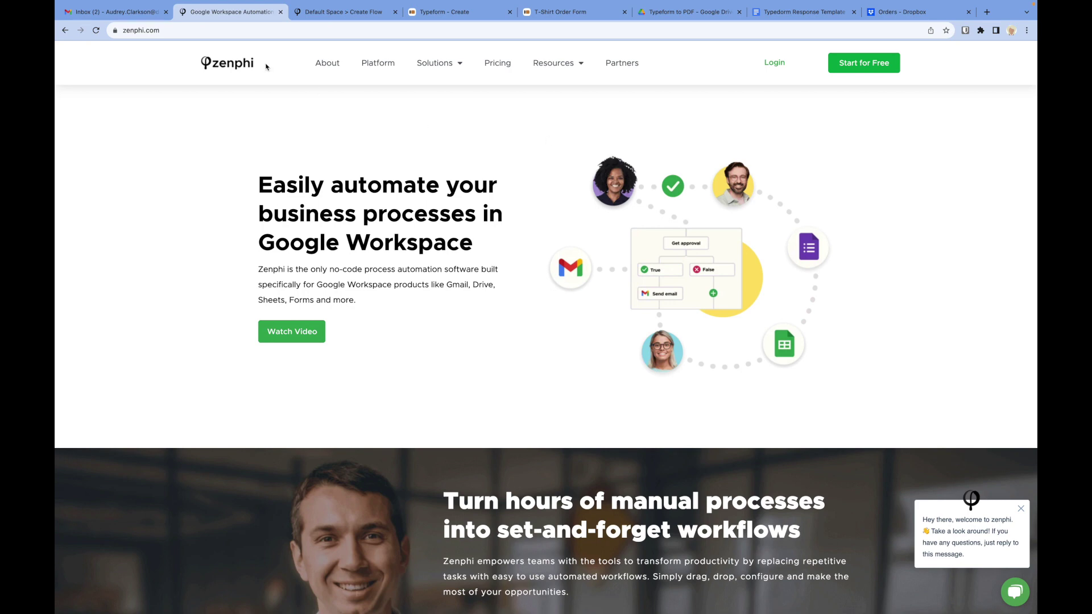
left_click(319, 13)
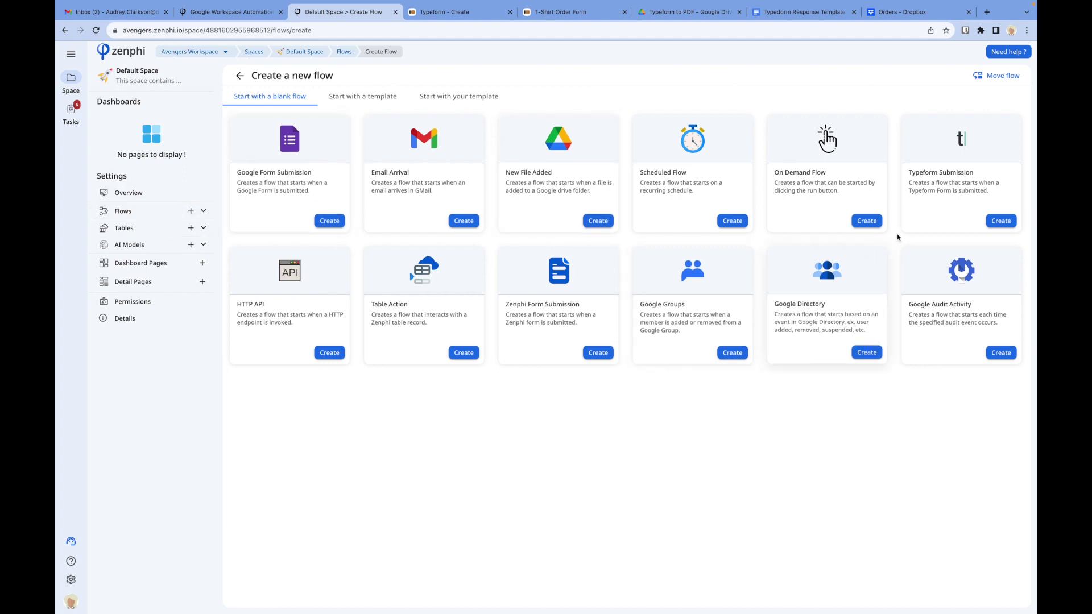
left_click(996, 224)
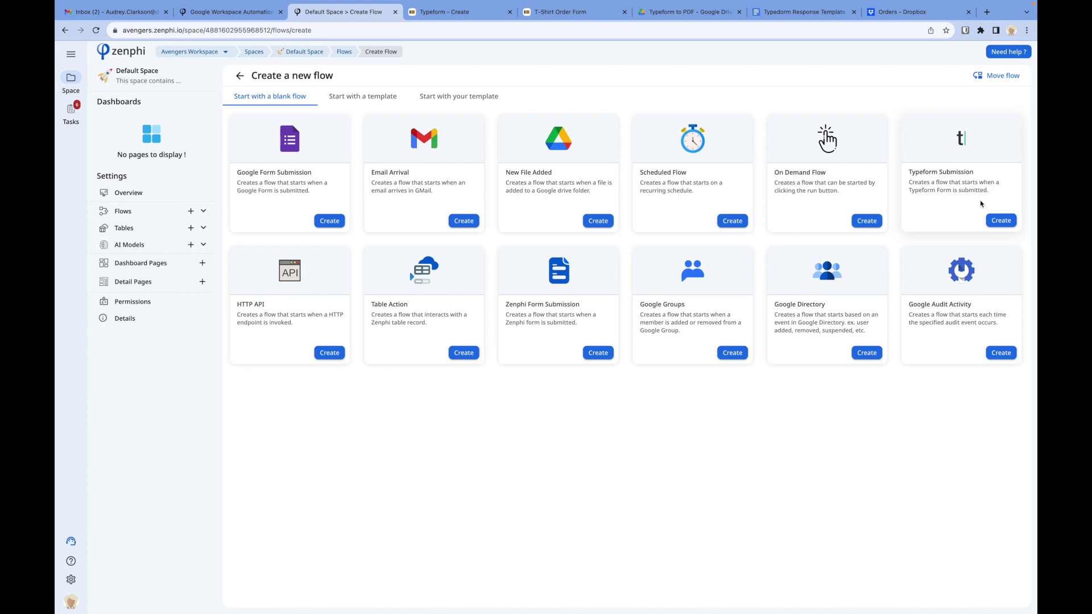
left_click(999, 219)
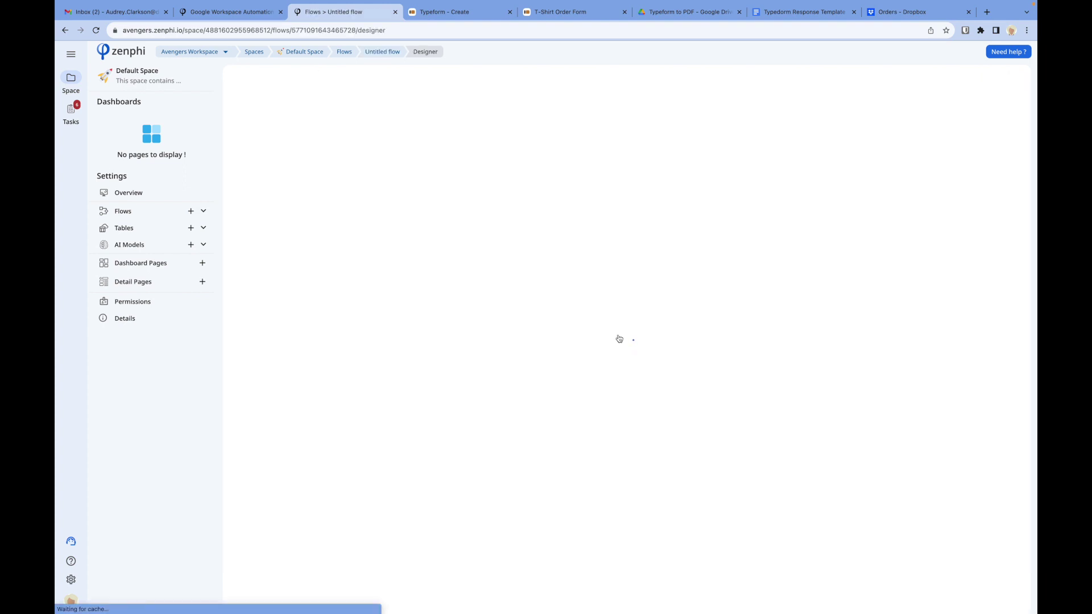
Step: Rename the Untitled flow to 'Generate order pdfs'
left_click_drag(686, 292, 650, 187)
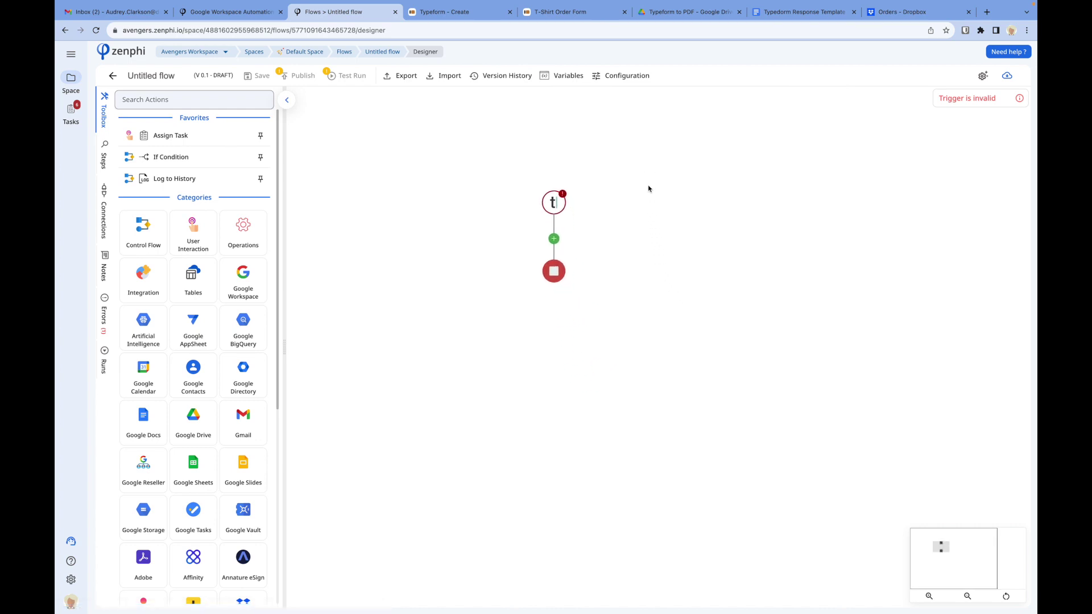
left_click(144, 78)
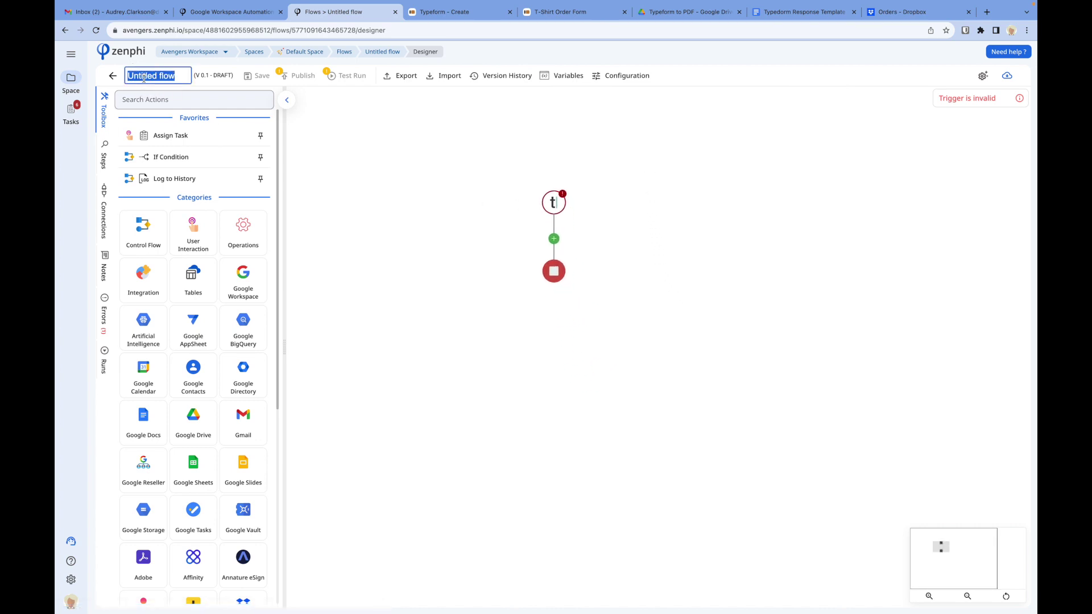
type("Genera")
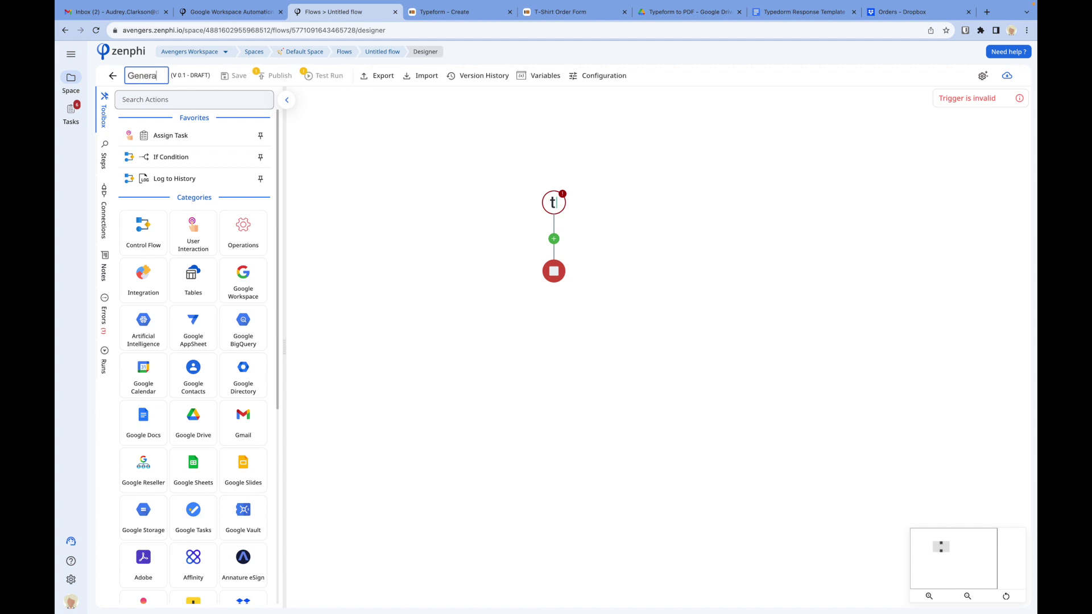
type("te order ")
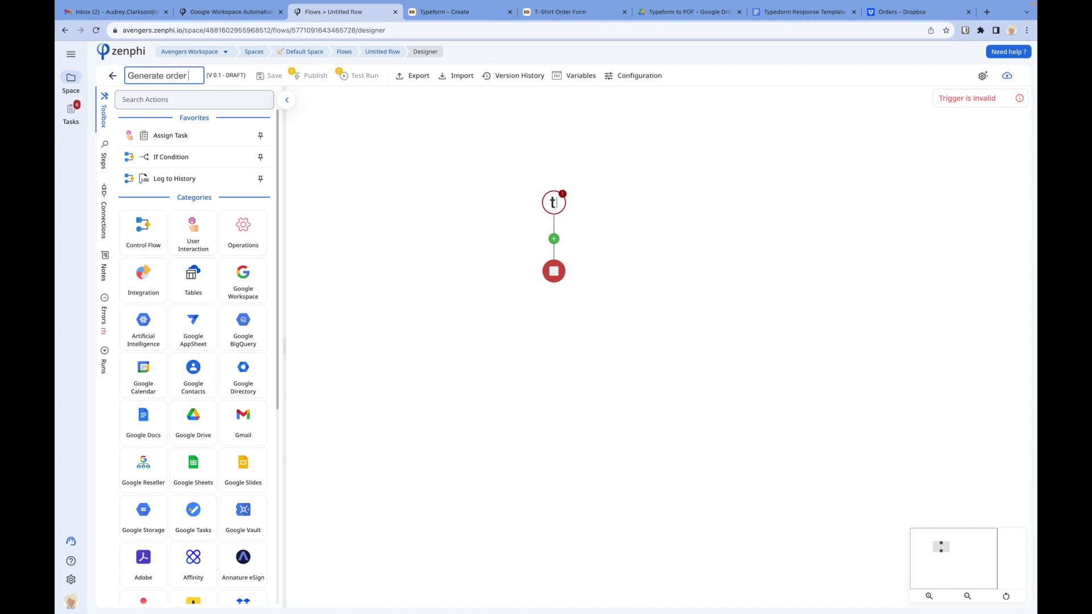
type("pdfs")
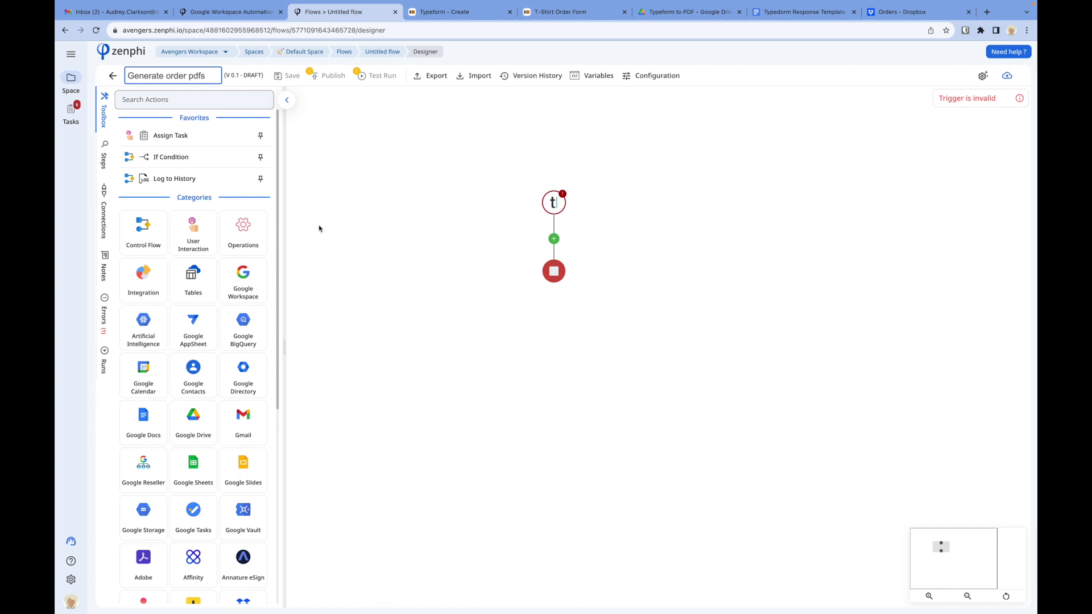
left_click(320, 229)
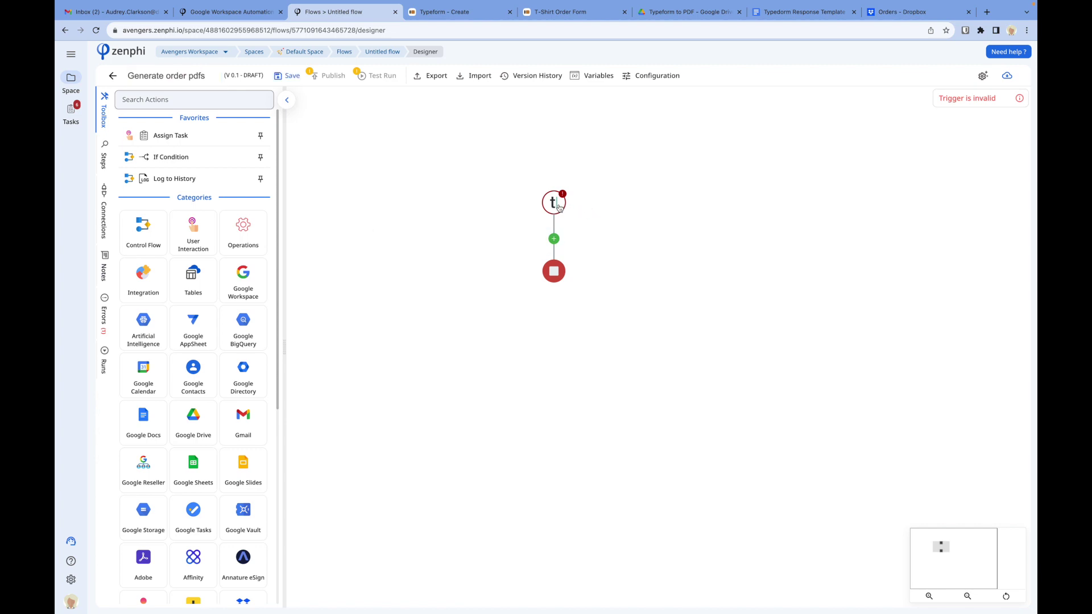
Step: In the Typeform trigger settings, start a new shared Typeform connection, then cancel it
left_click(558, 208)
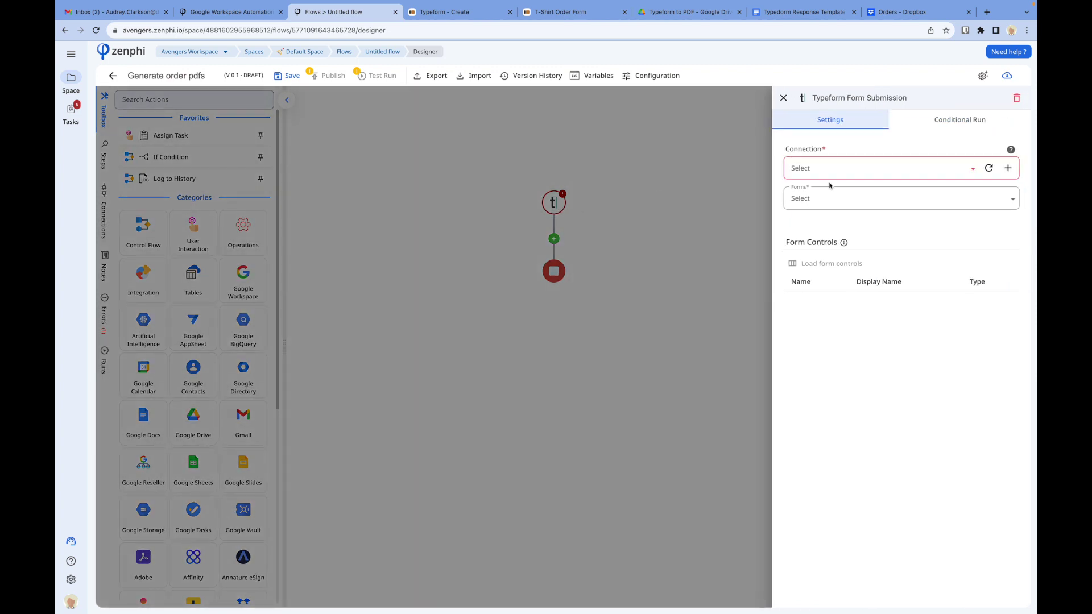
left_click(858, 172)
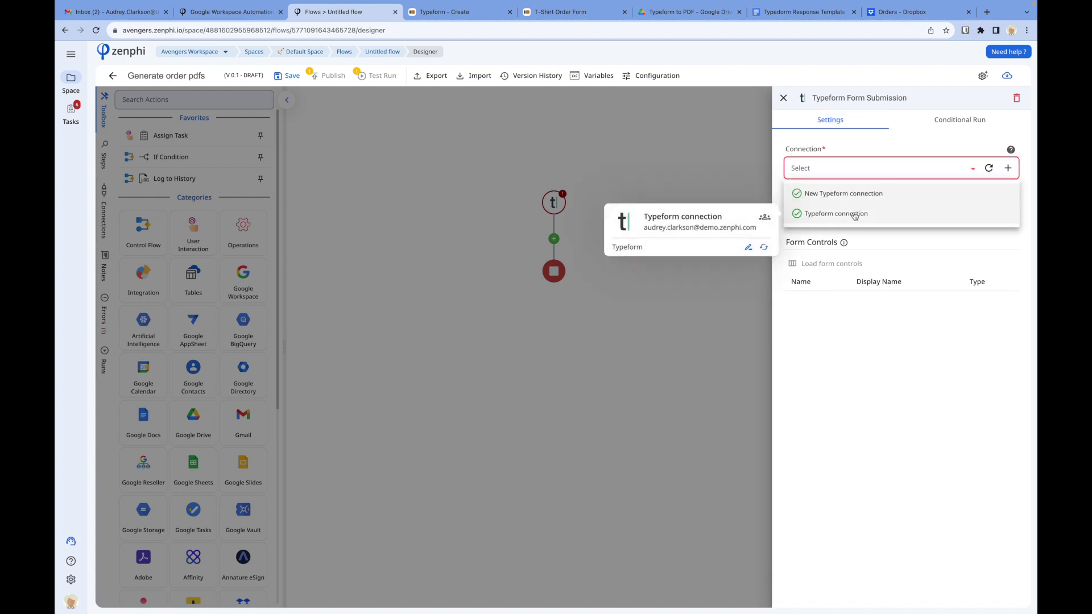
left_click(897, 152)
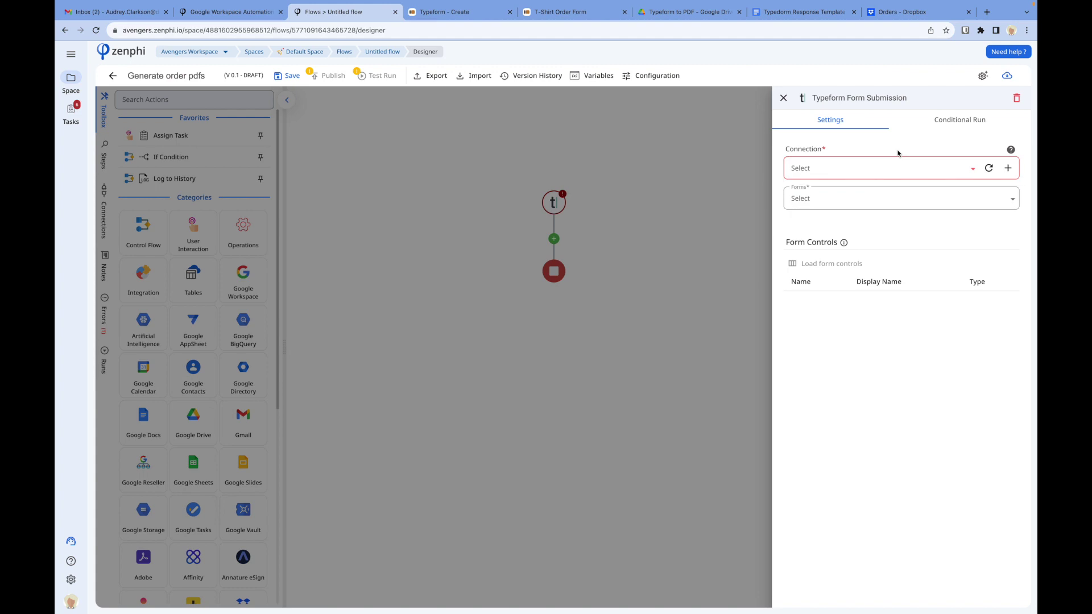
left_click(1008, 168)
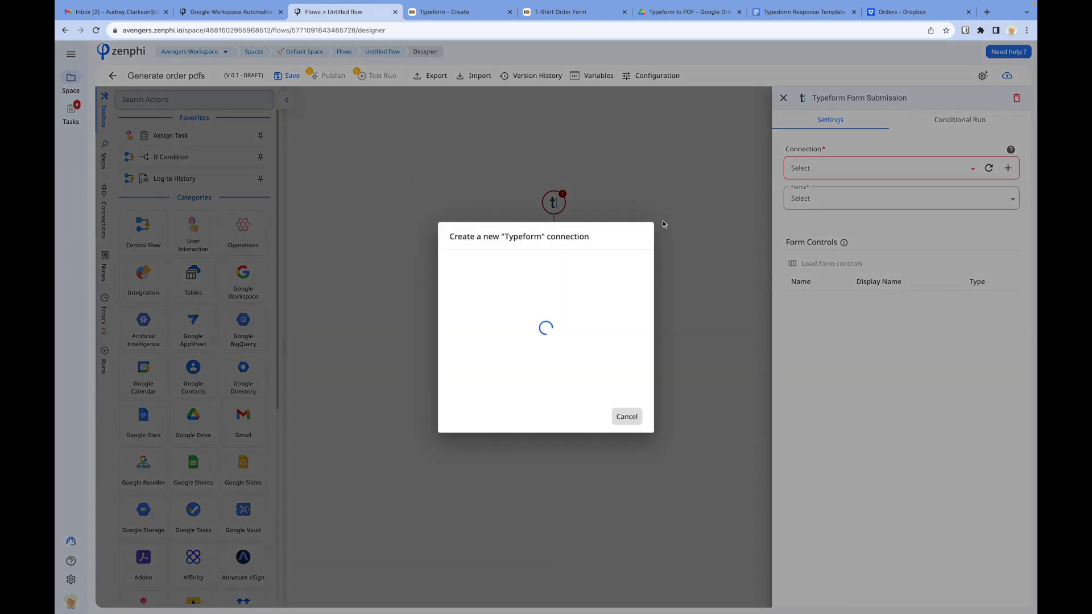
left_click(462, 316)
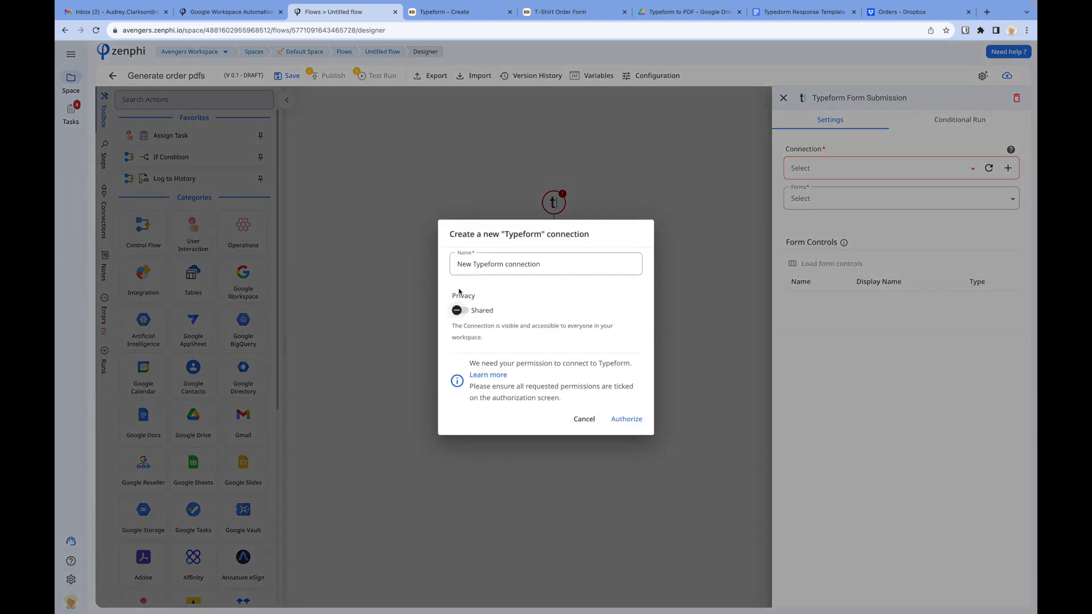
left_click(581, 421)
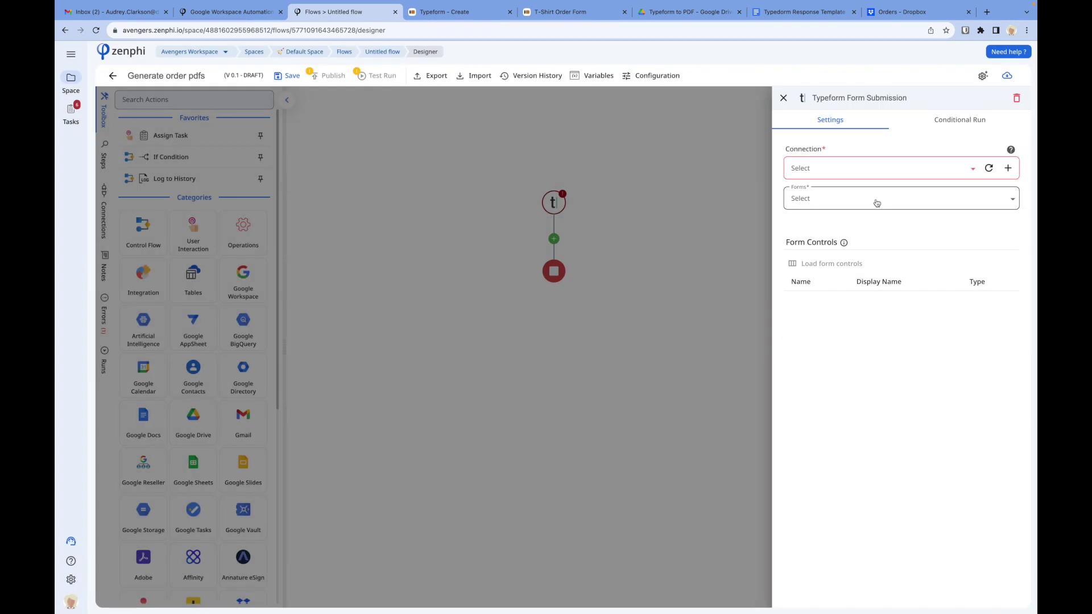
Step: Set the trigger to the existing Typeform connection and the T-Shirt Order Form
left_click(863, 171)
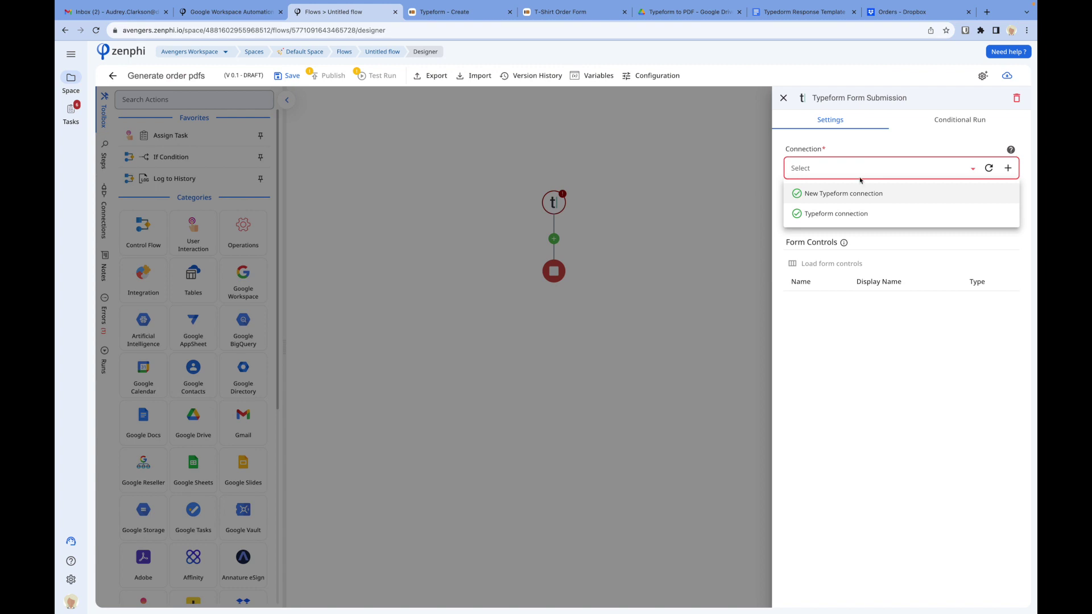
mouse_move(851, 219)
left_click(851, 217)
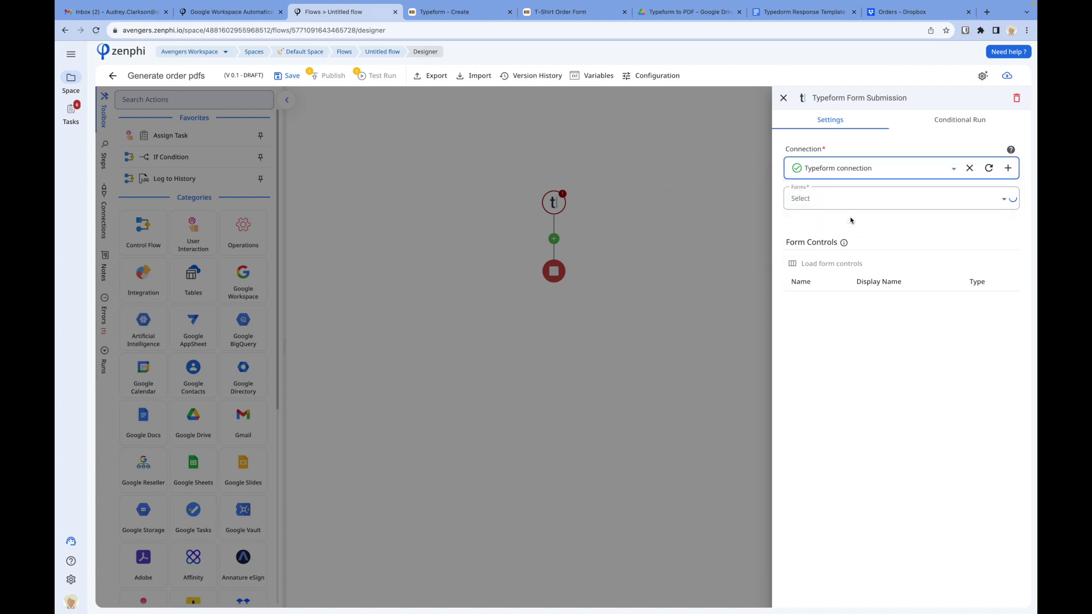
left_click(890, 198)
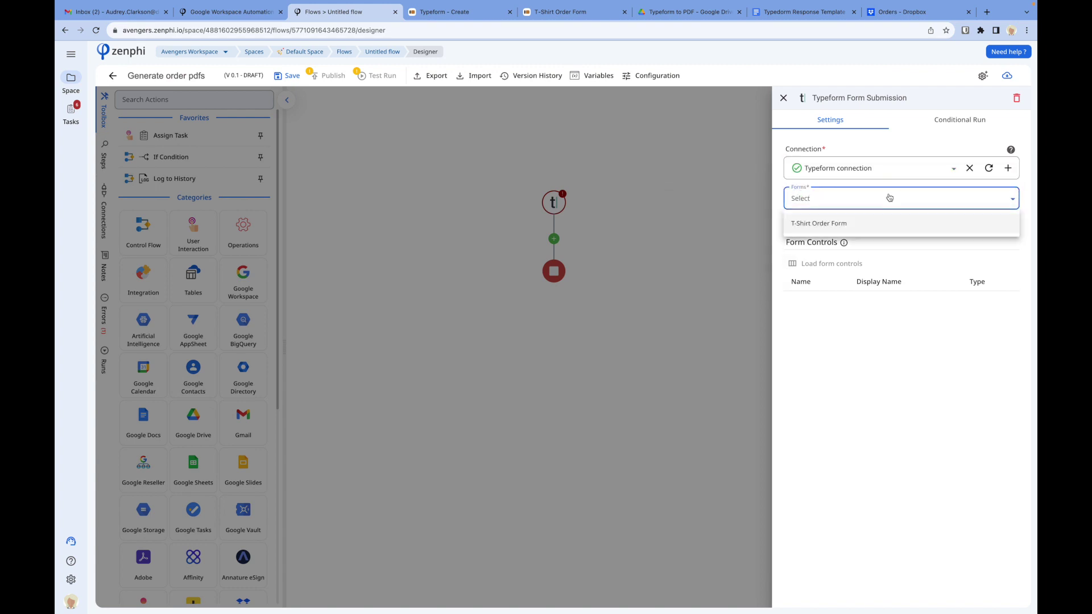
left_click(845, 225)
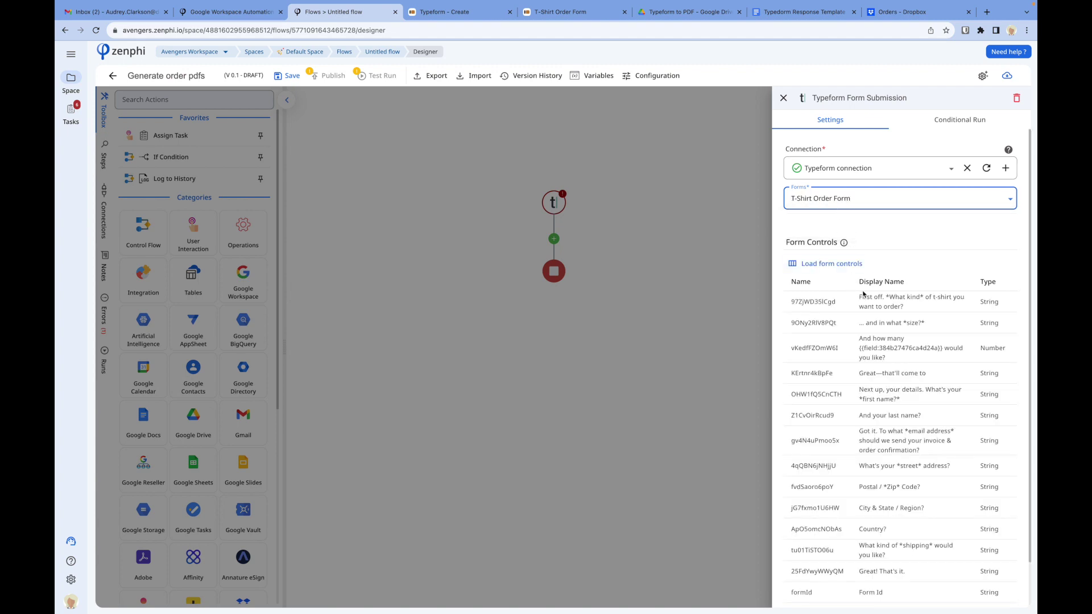
scroll(872, 392, "down", 1)
scroll(871, 392, "down", 1)
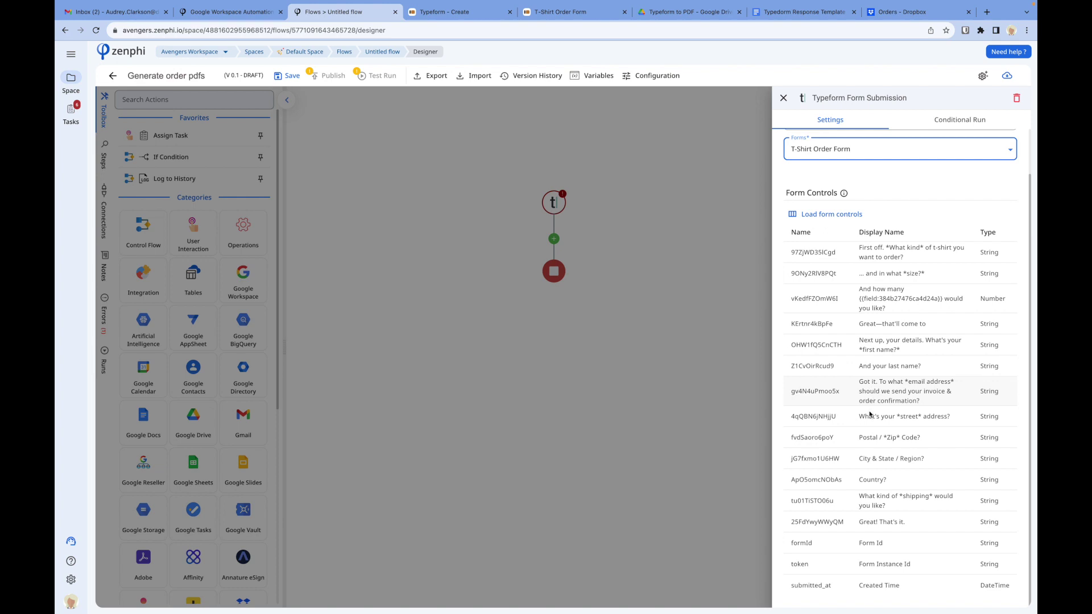
scroll(871, 410, "up", 1)
left_click(639, 274)
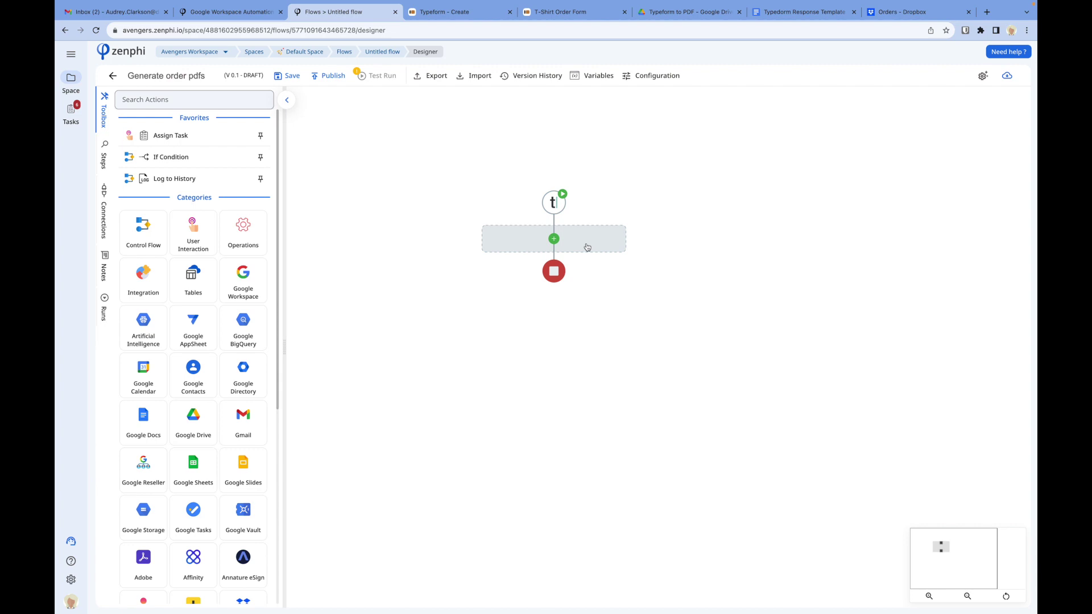
Step: Place Google Docs' Generate Document Using Template under the Typeform trigger and open its connection options
scroll(217, 339, "down", 1)
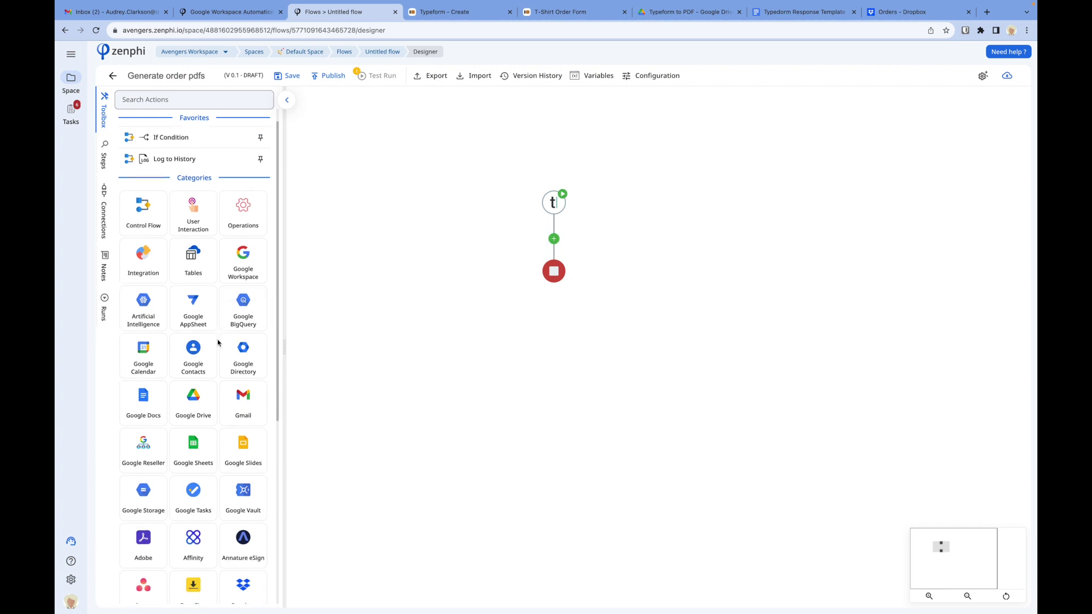
left_click(131, 390)
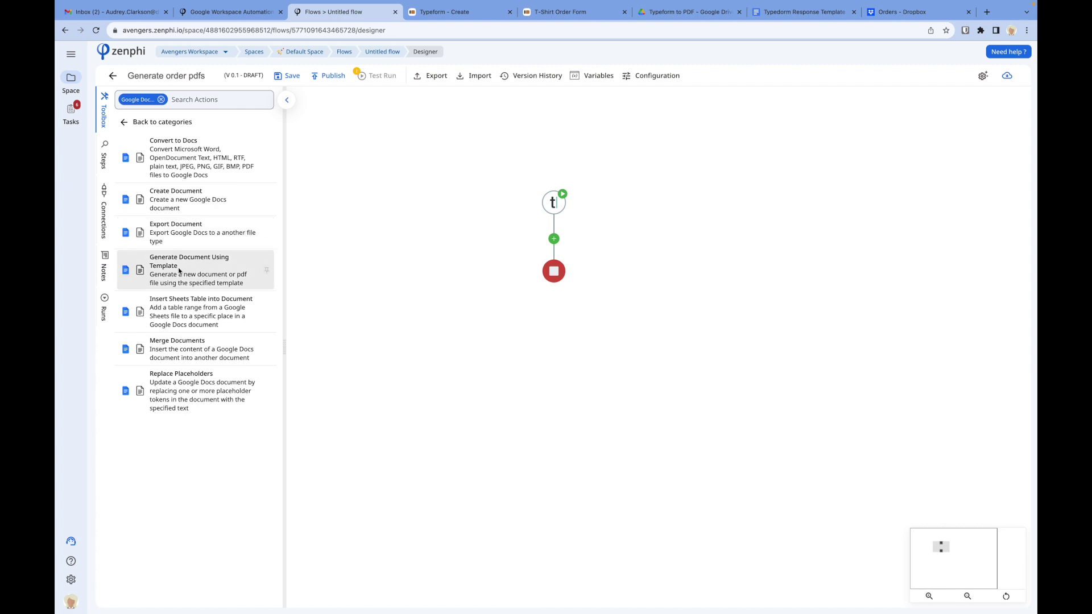
left_click_drag(179, 272, 560, 247)
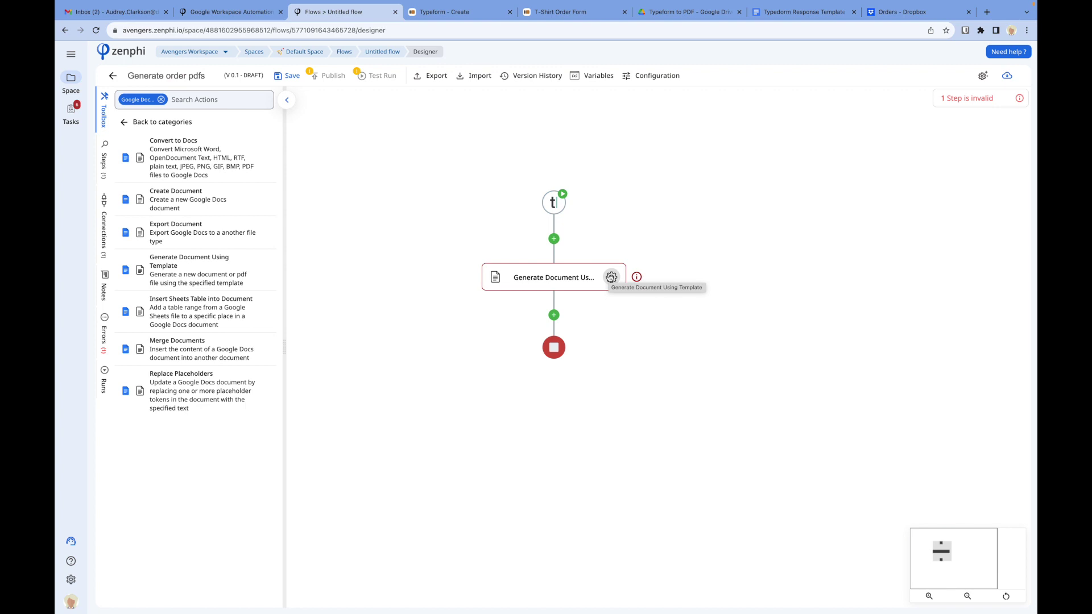
left_click(611, 277)
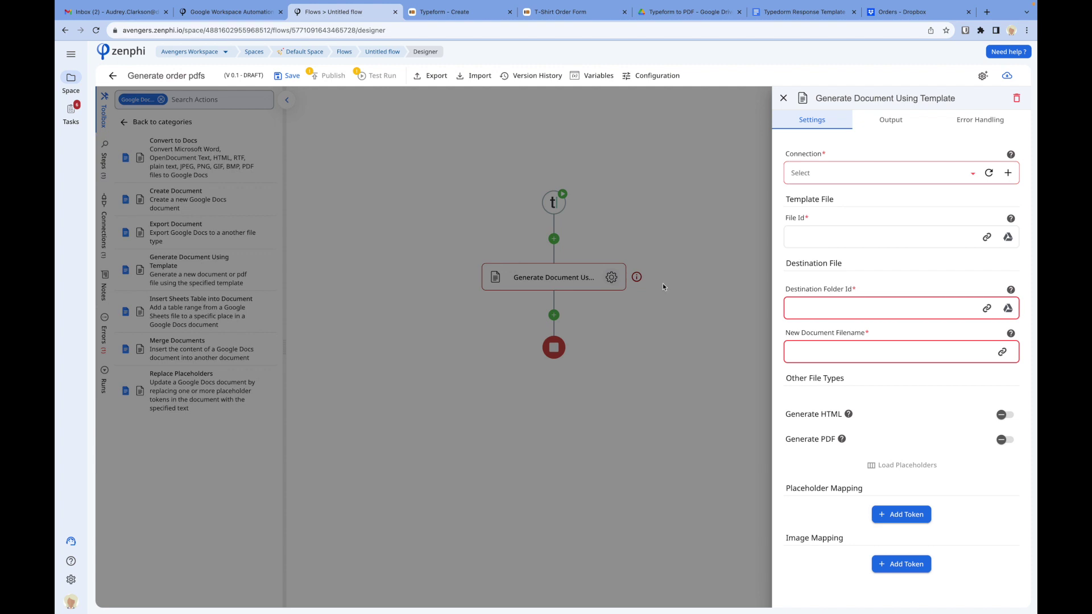
left_click(890, 175)
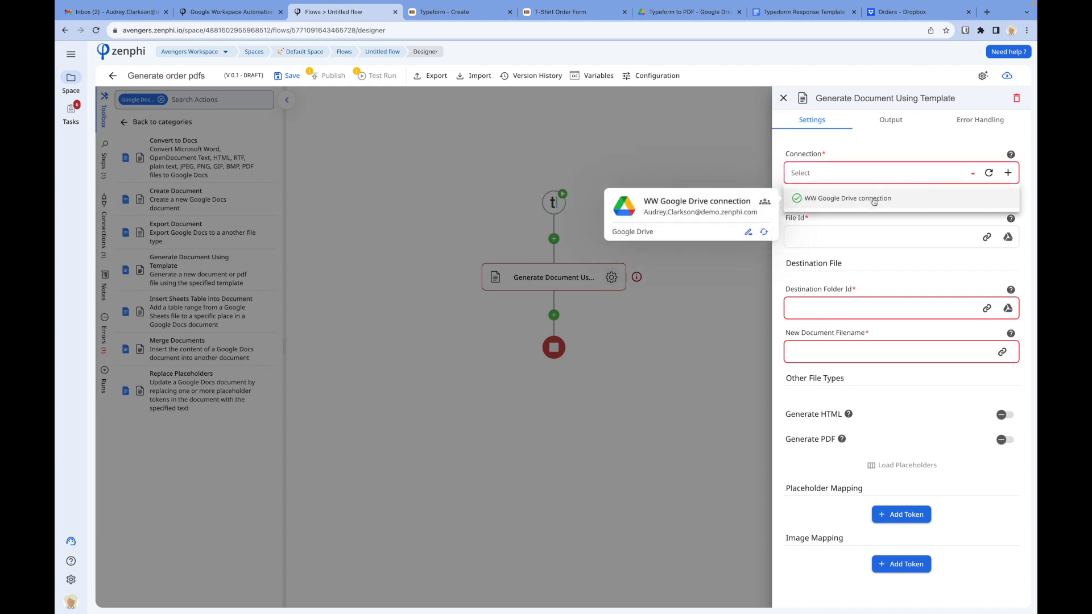
Step: Choose the WW Google Drive connection and glance at the template document's placeholders
left_click(874, 201)
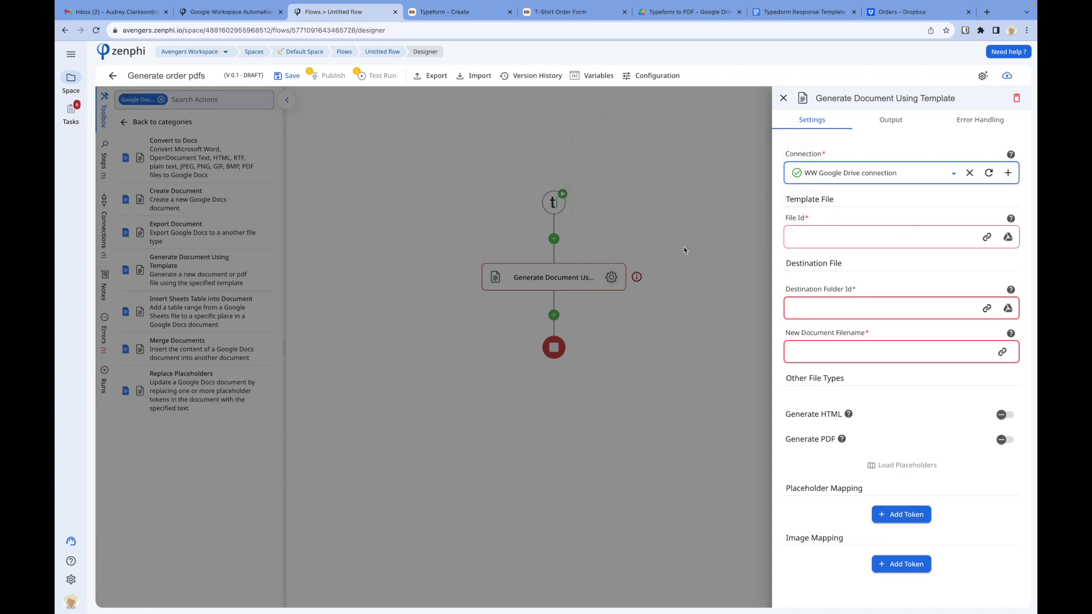
left_click(808, 13)
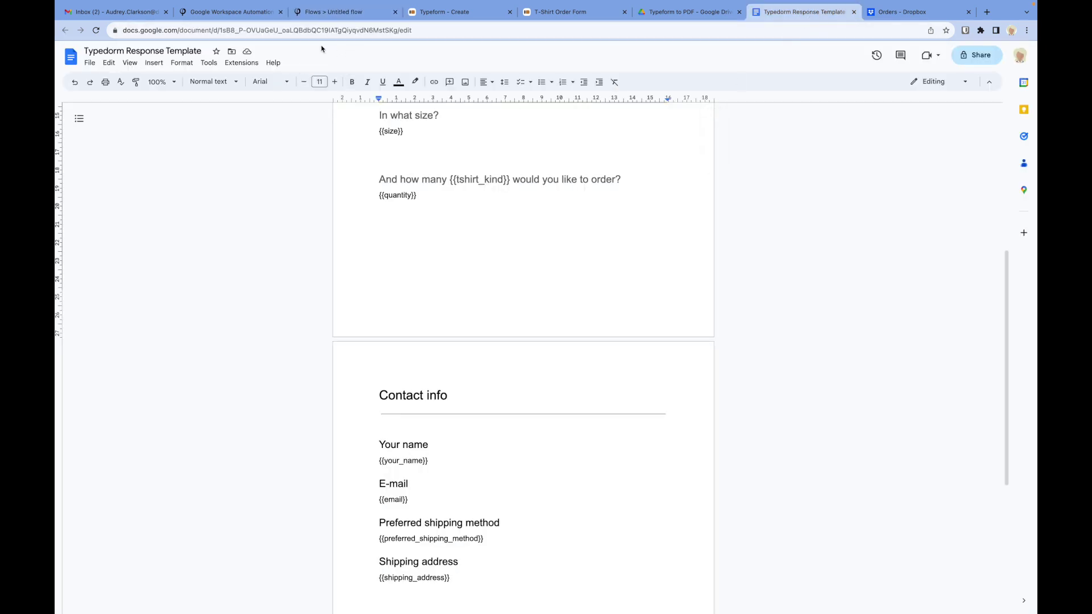
left_click(329, 12)
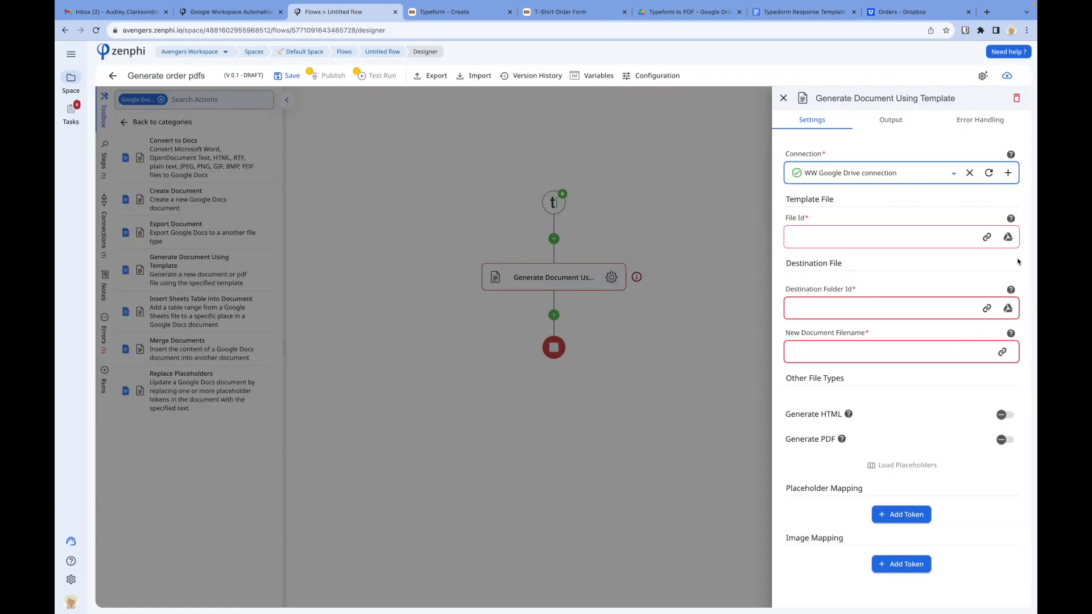
Step: Set File Id to Typedorm Response Template from the Typeform to PDF folder
left_click(1007, 237)
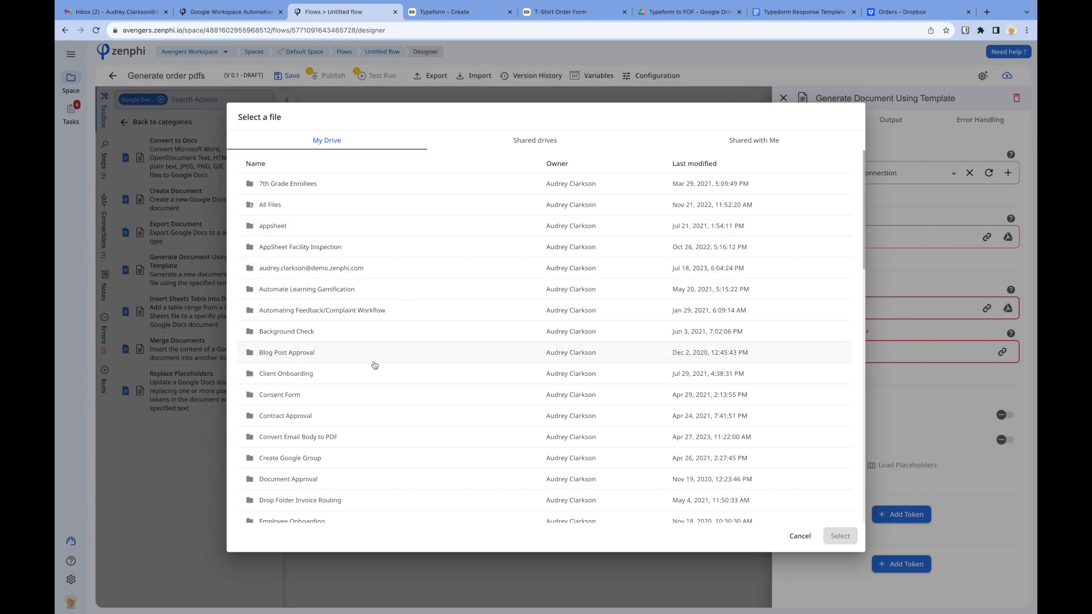
scroll(375, 365, "down", 6)
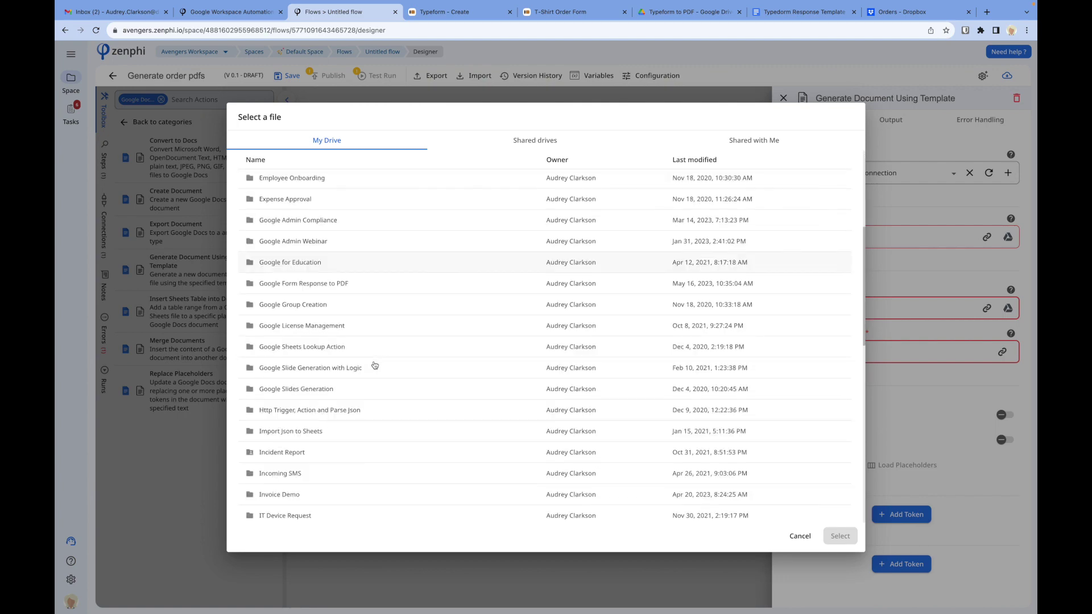
scroll(374, 365, "down", 10)
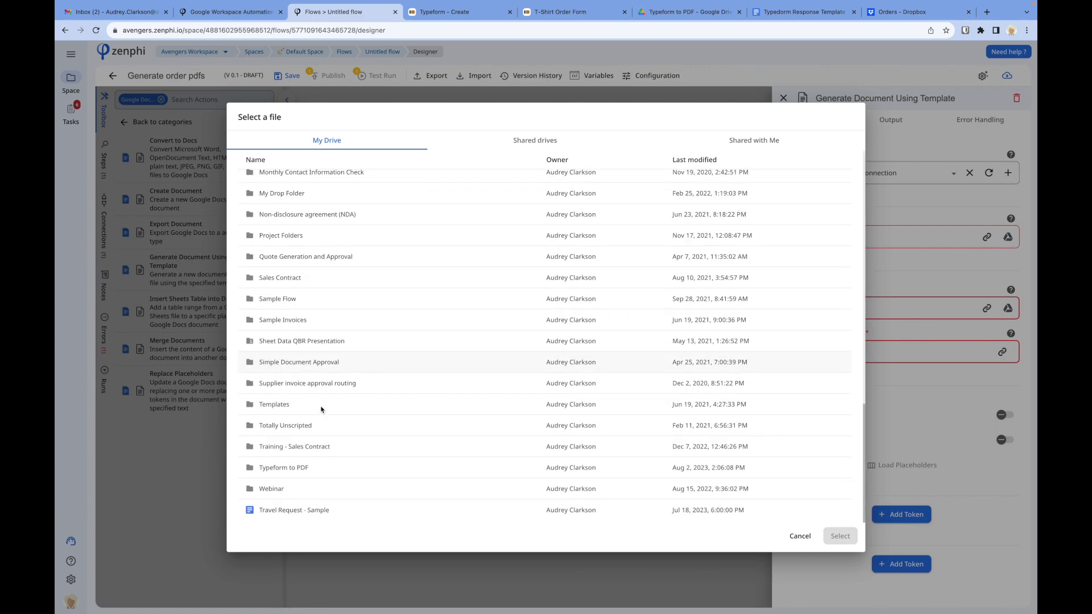
double_click(277, 468)
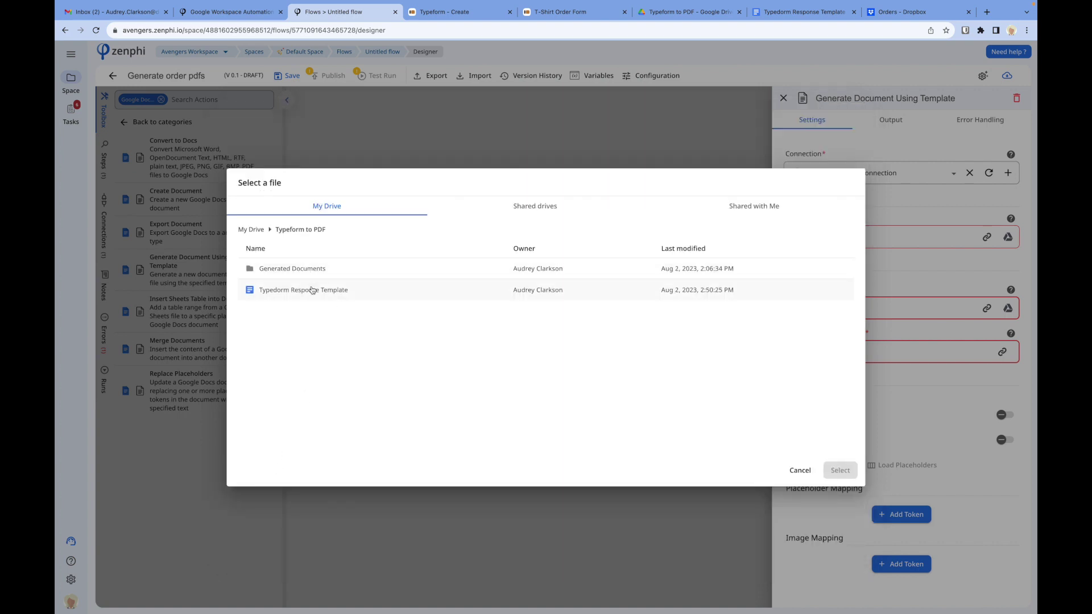
left_click(312, 291)
left_click(840, 471)
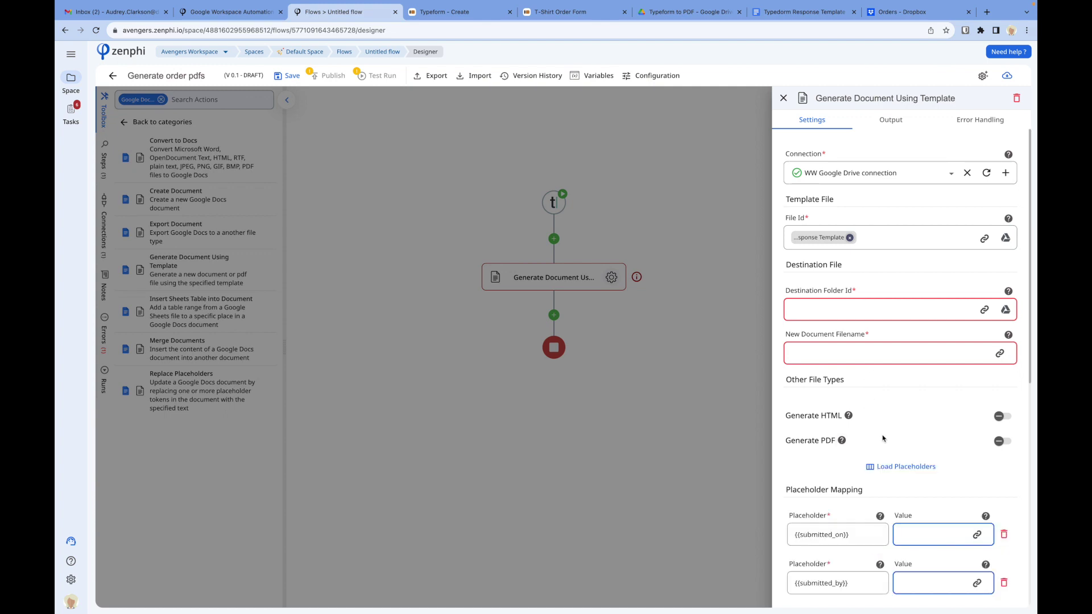
scroll(882, 438, "down", 1)
Step: Compare the loaded placeholder list against the template document
scroll(882, 438, "down", 6)
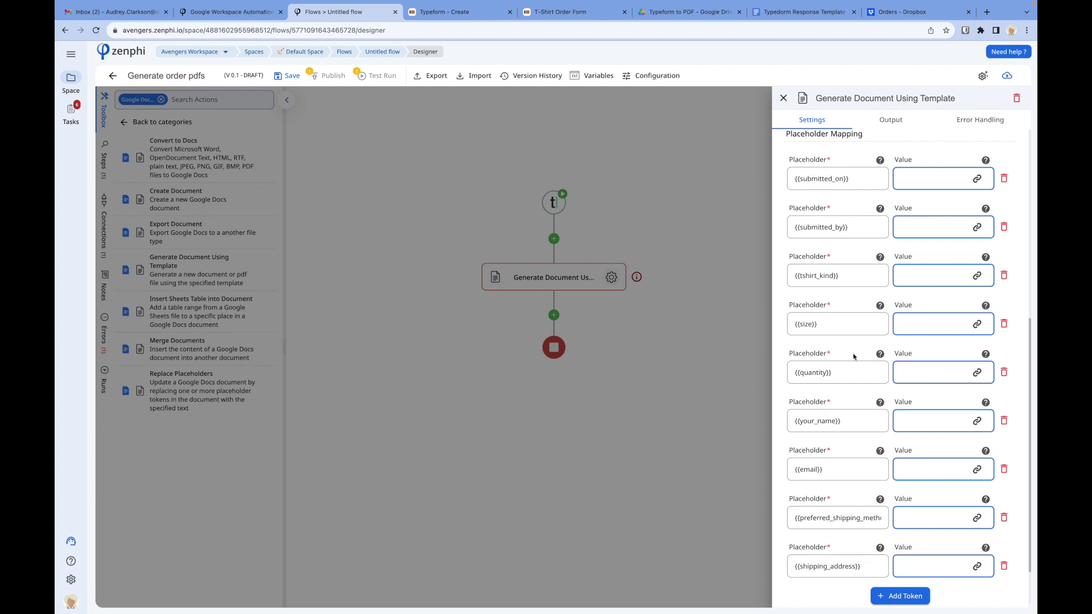
scroll(853, 357, "up", 1)
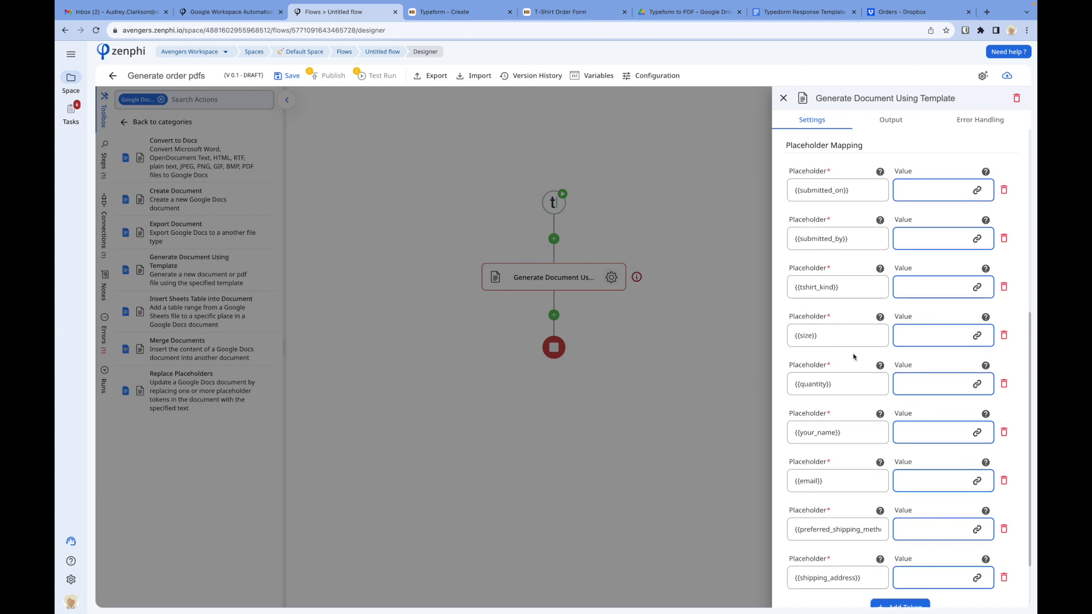
scroll(853, 357, "up", 3)
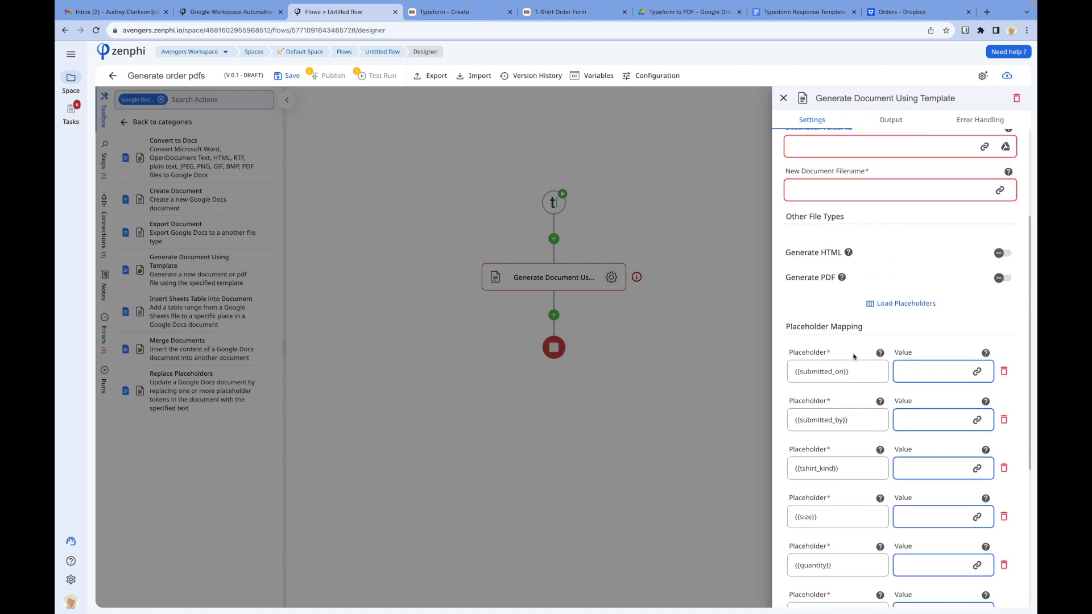
scroll(853, 357, "down", 2)
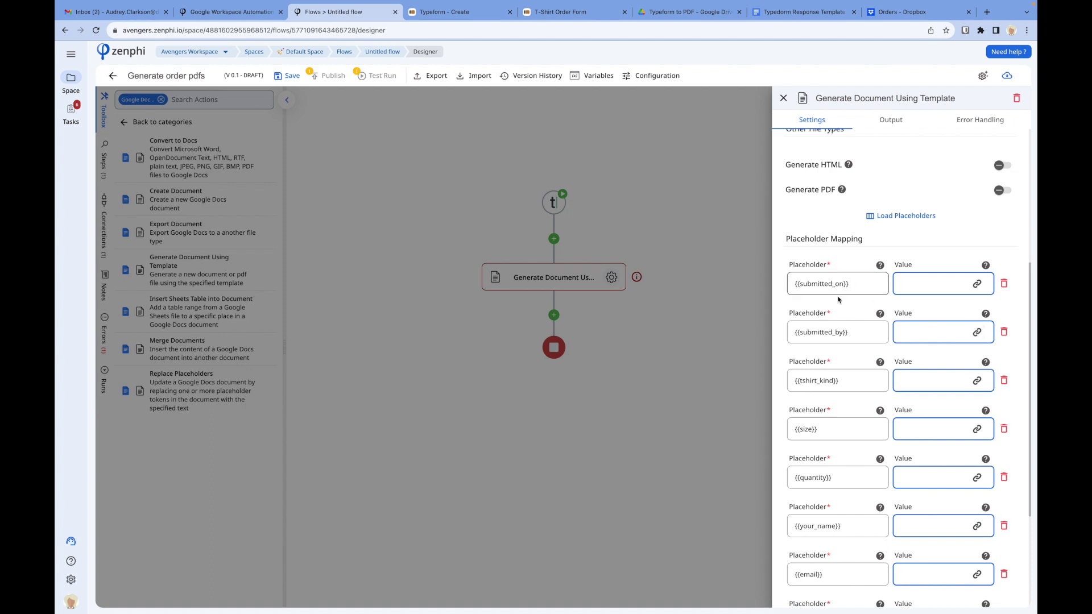
left_click(813, 12)
scroll(547, 261, "up", 5)
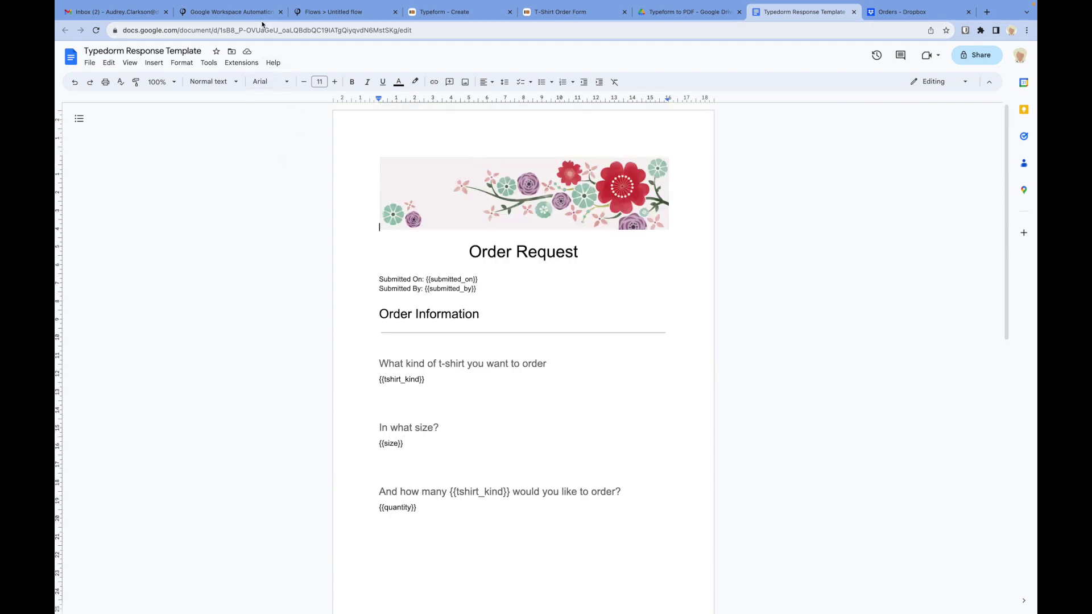
key("ctrl+3")
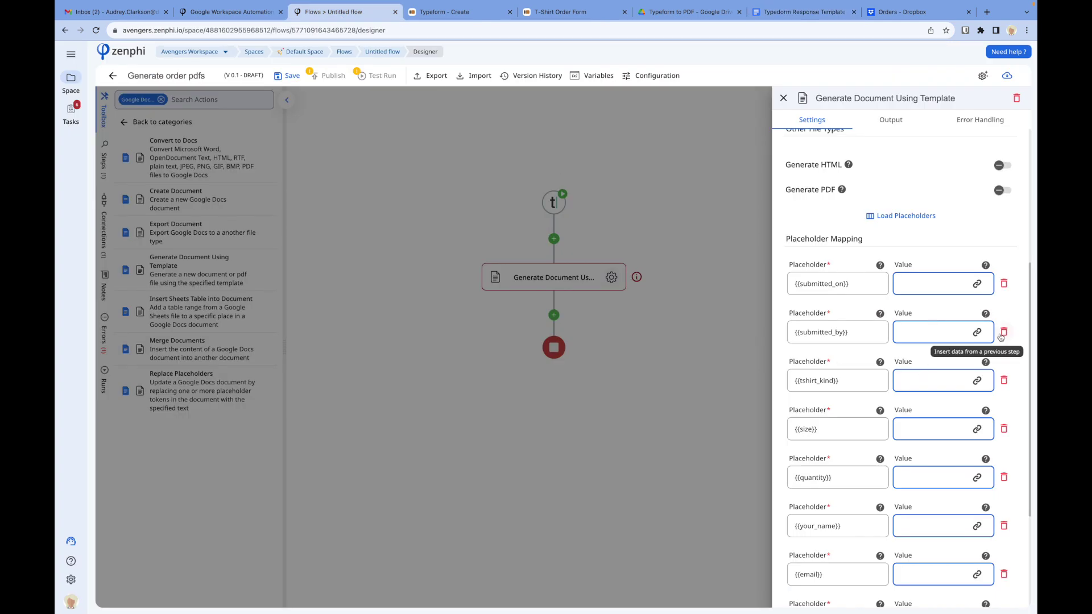
Step: Fill {{submitted_by}} with the first-name and last-name Typeform answers
left_click(977, 332)
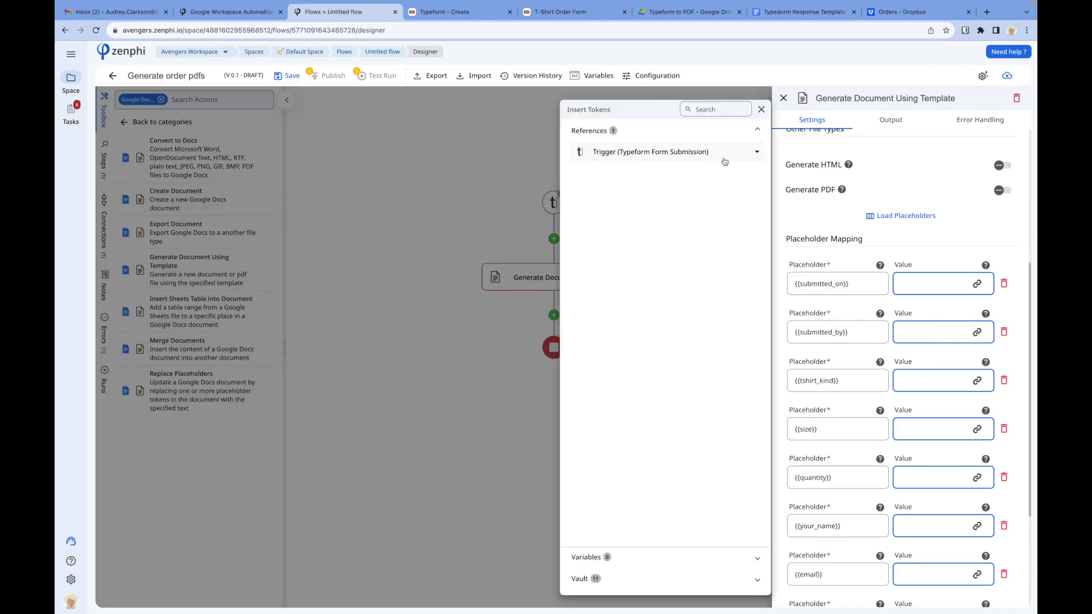
left_click(725, 161)
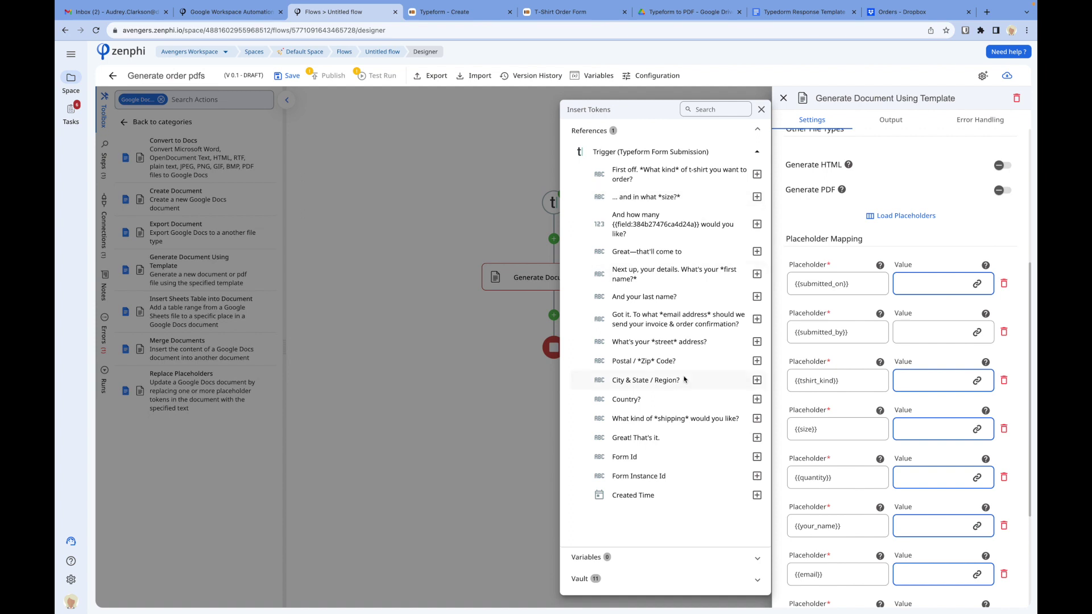
left_click(755, 274)
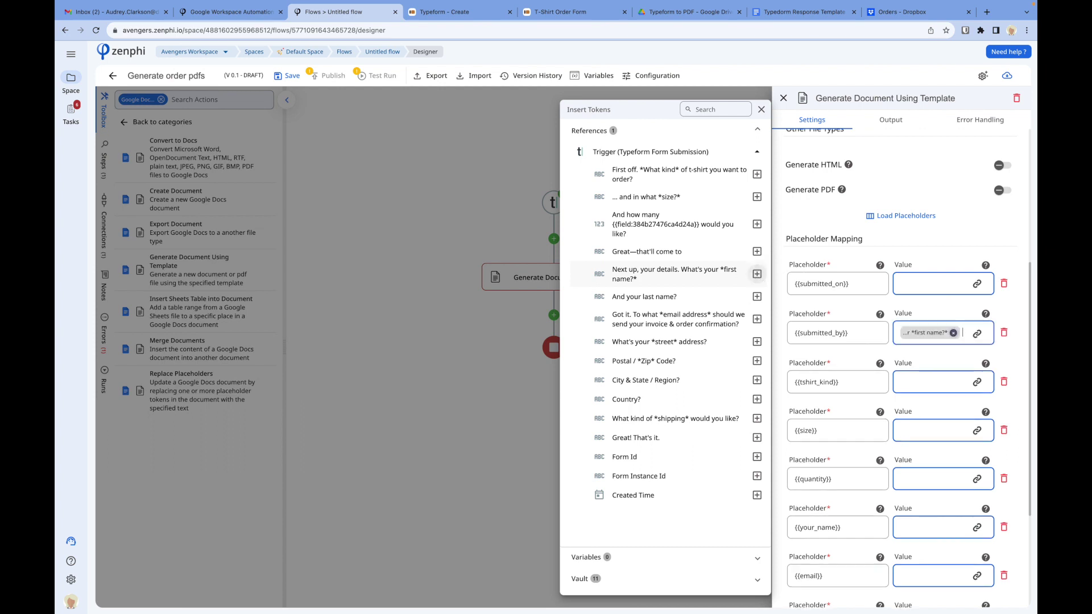
left_click(755, 297)
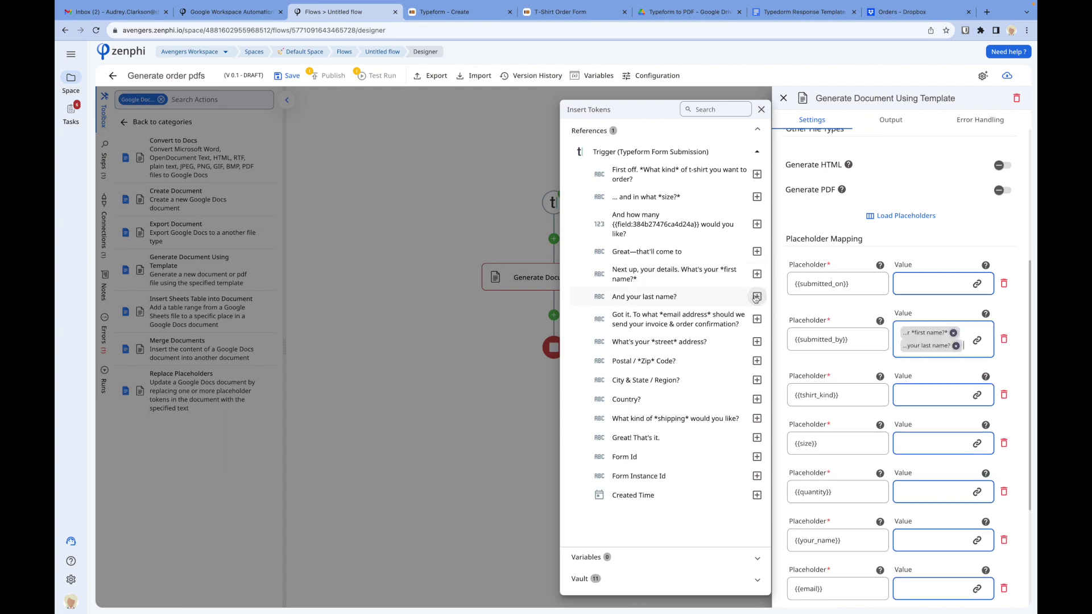
left_click(939, 401)
Step: Map {{tshirt_kind}}, {{size}} and {{quantity}} to the t-shirt kind, size and how-many answers
left_click(977, 395)
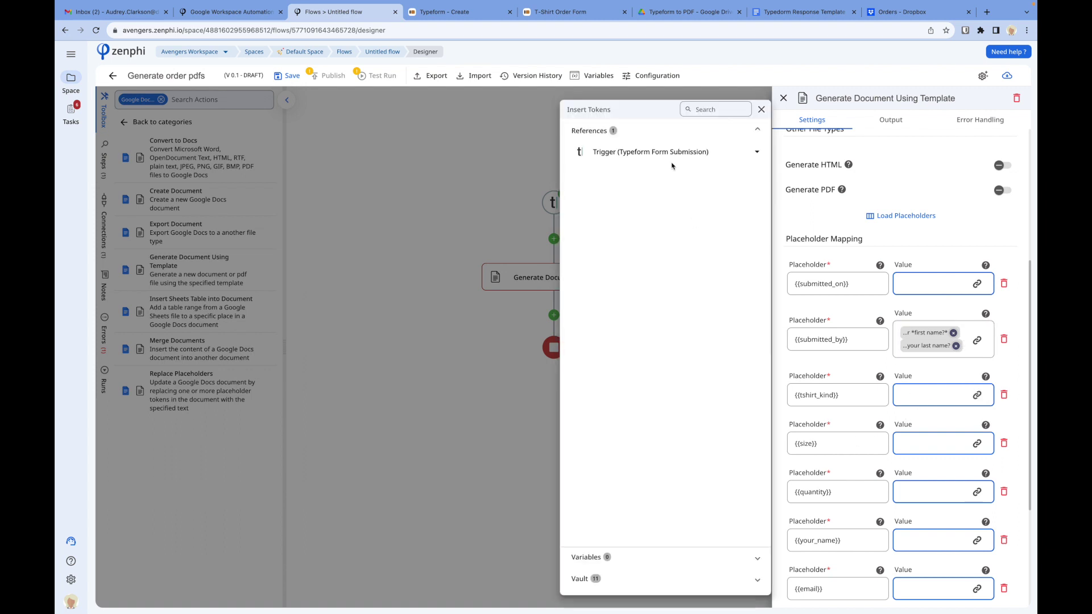
left_click(670, 153)
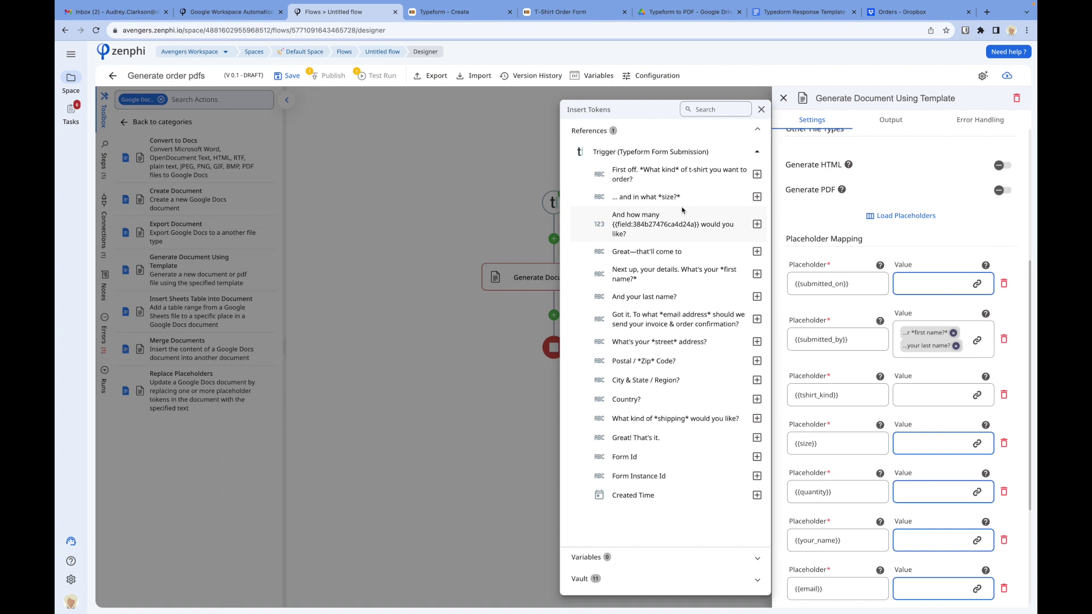
left_click(756, 174)
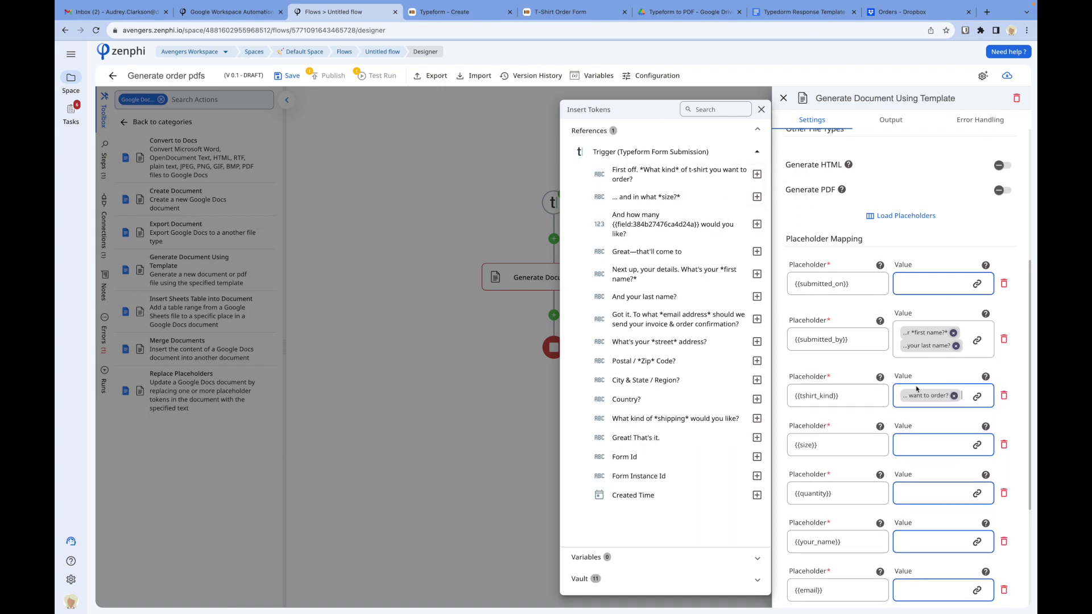
left_click(976, 445)
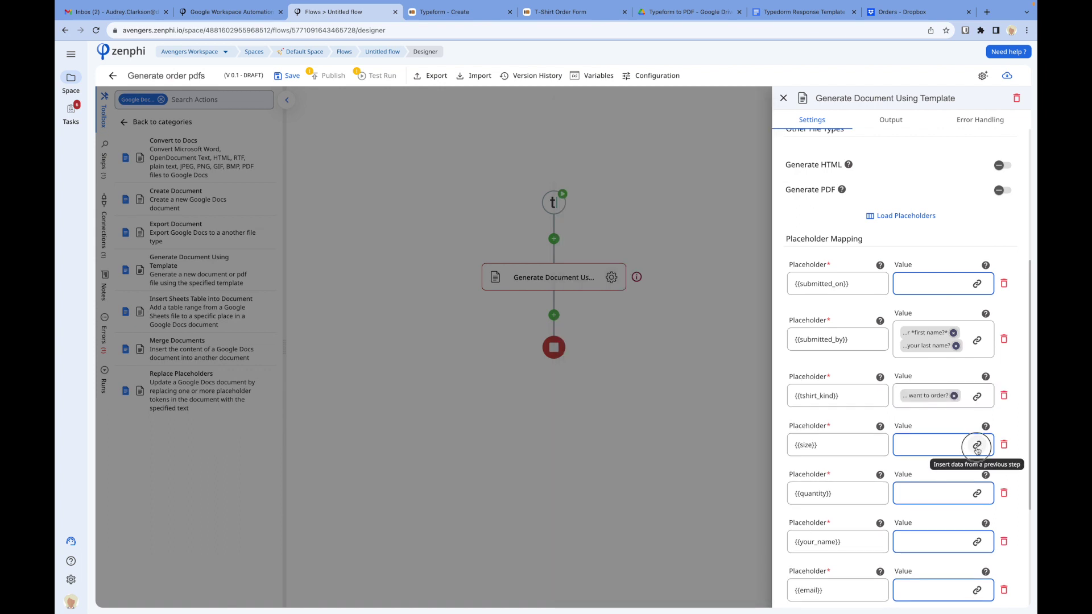
left_click(976, 444)
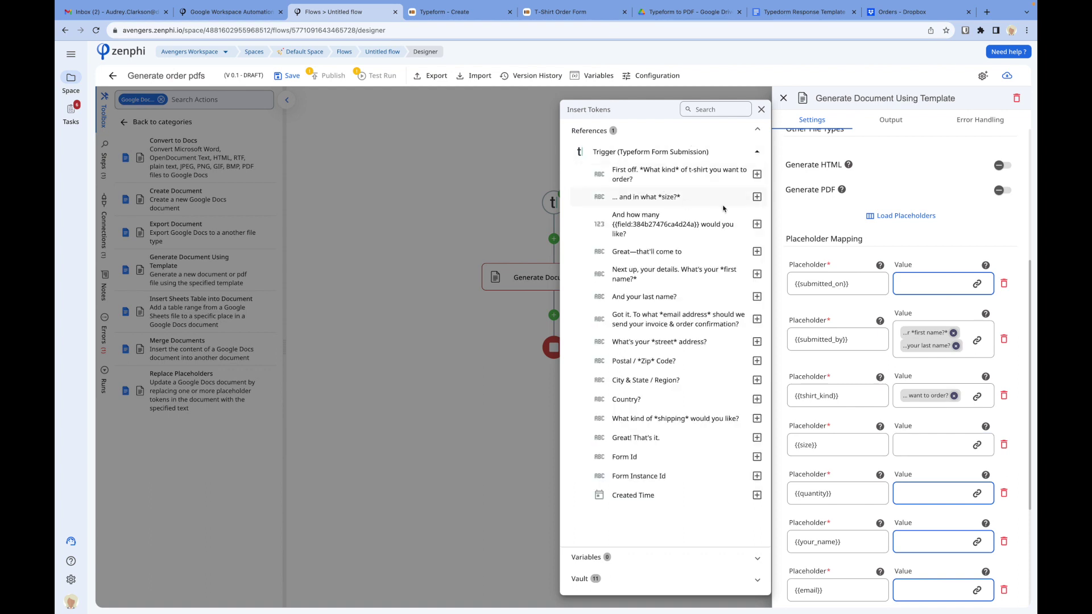
left_click(757, 196)
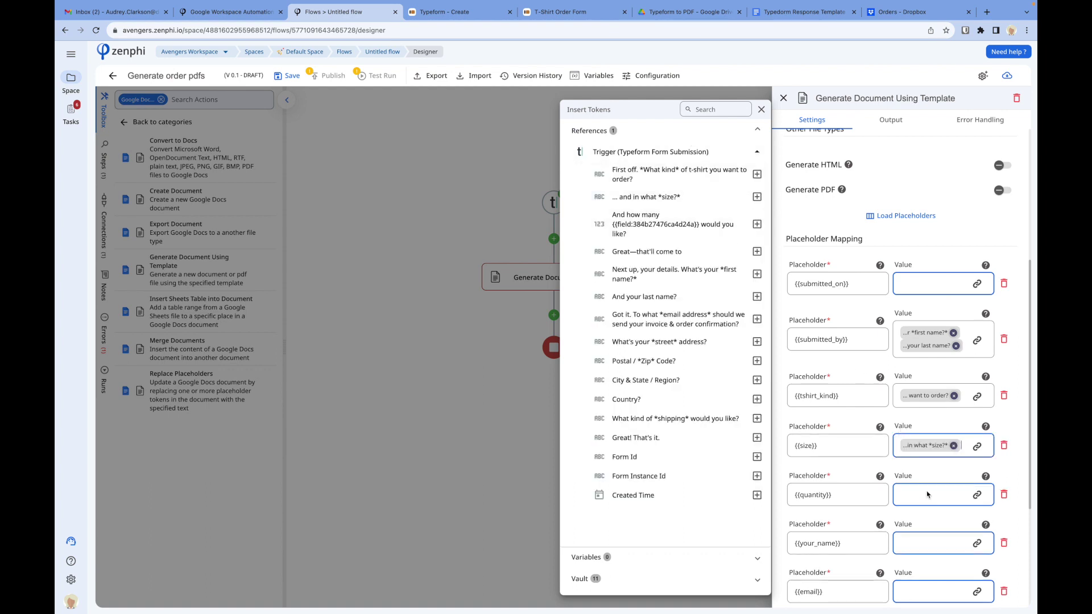
left_click(975, 496)
left_click(966, 496)
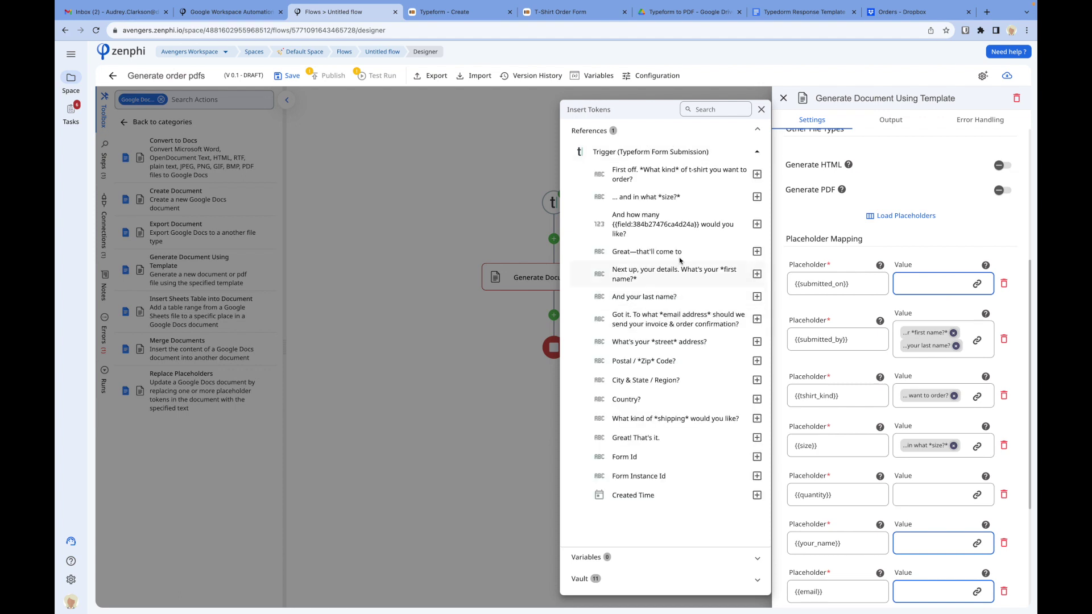
left_click(757, 225)
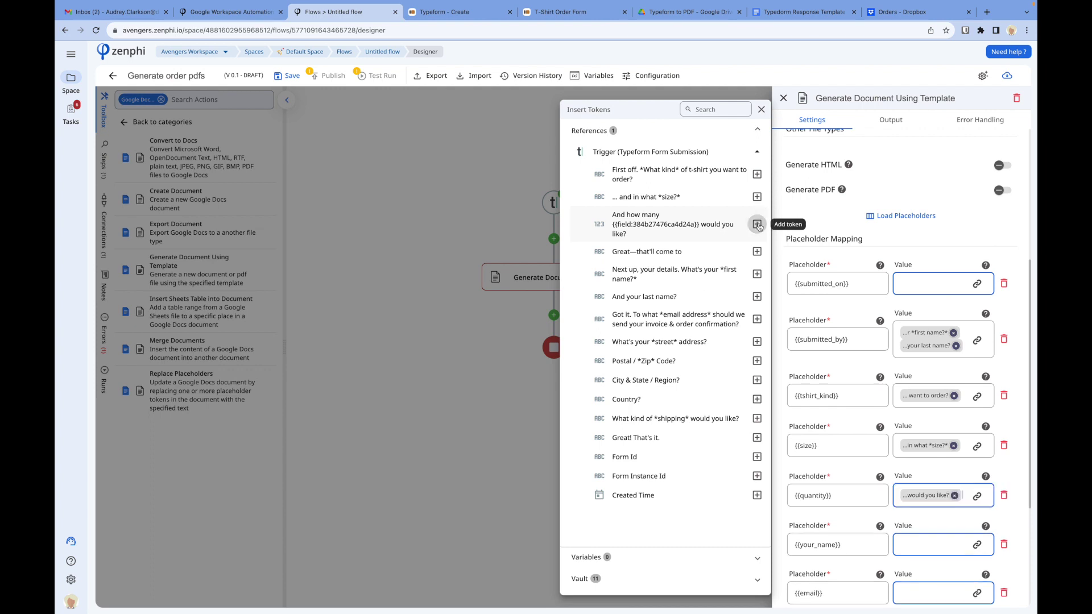
left_click(882, 465)
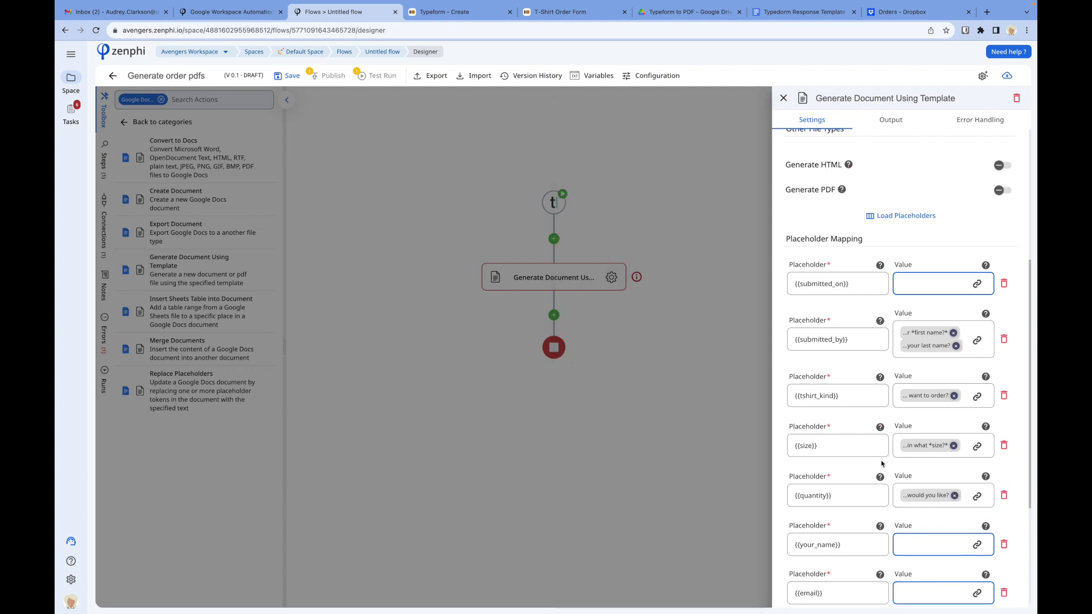
scroll(882, 463, "down", 3)
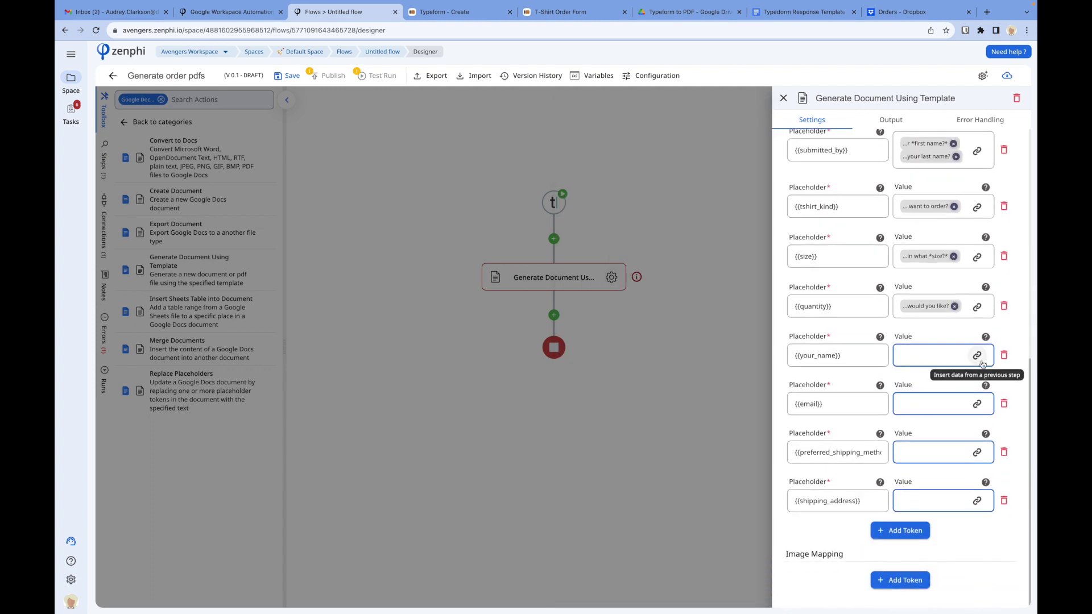
Step: Fill {{your_name}} with the t-shirt kind and size answers
left_click(976, 355)
left_click(679, 152)
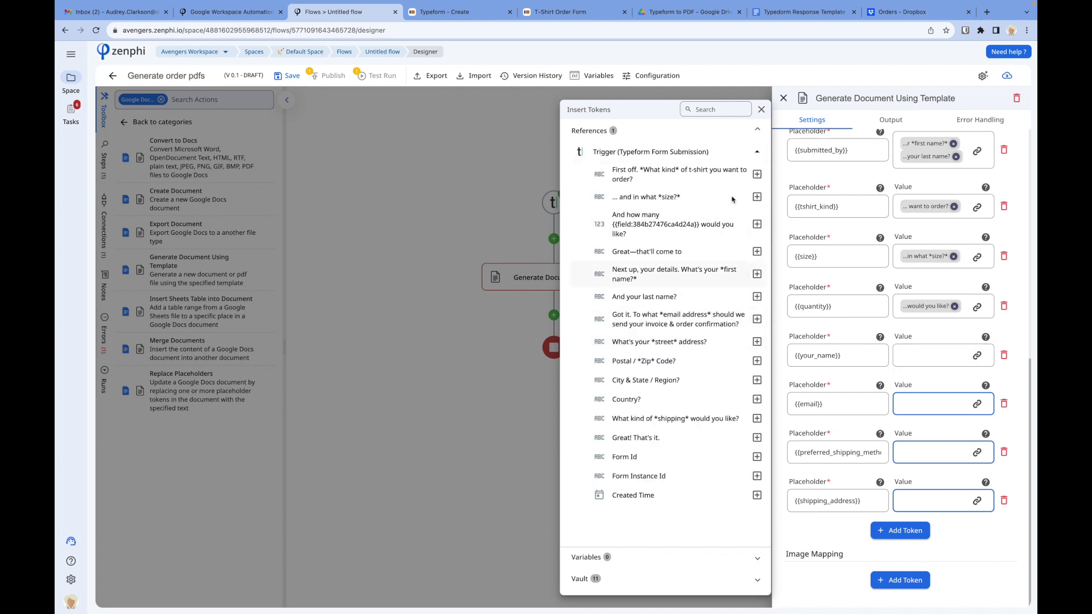
left_click(757, 174)
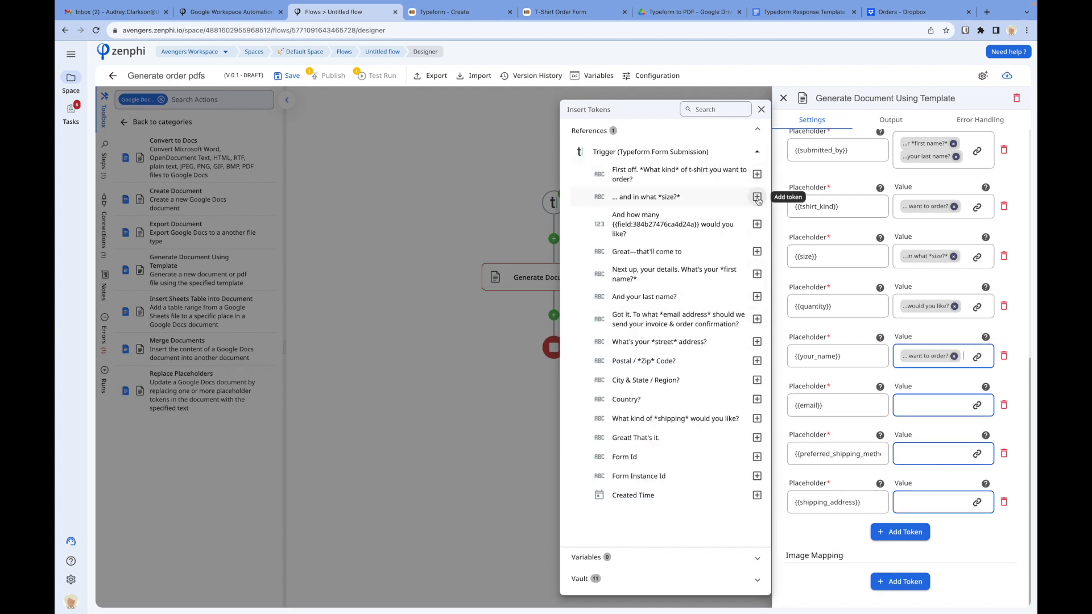
left_click(757, 197)
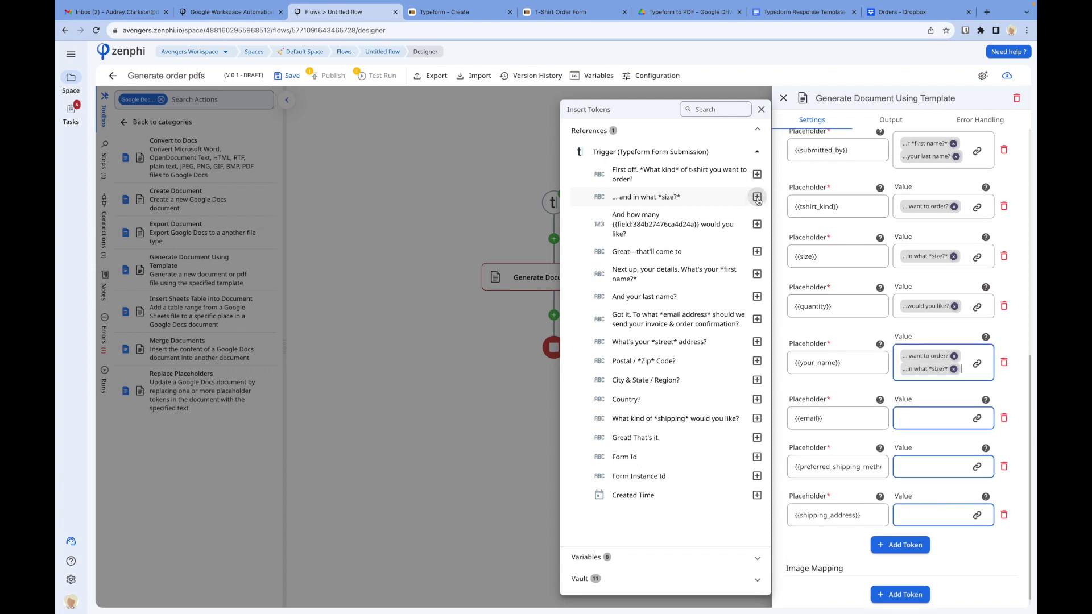
left_click(932, 424)
Step: Map {{email}} to the email answer and preferred shipping method to the shipping choice
left_click(976, 419)
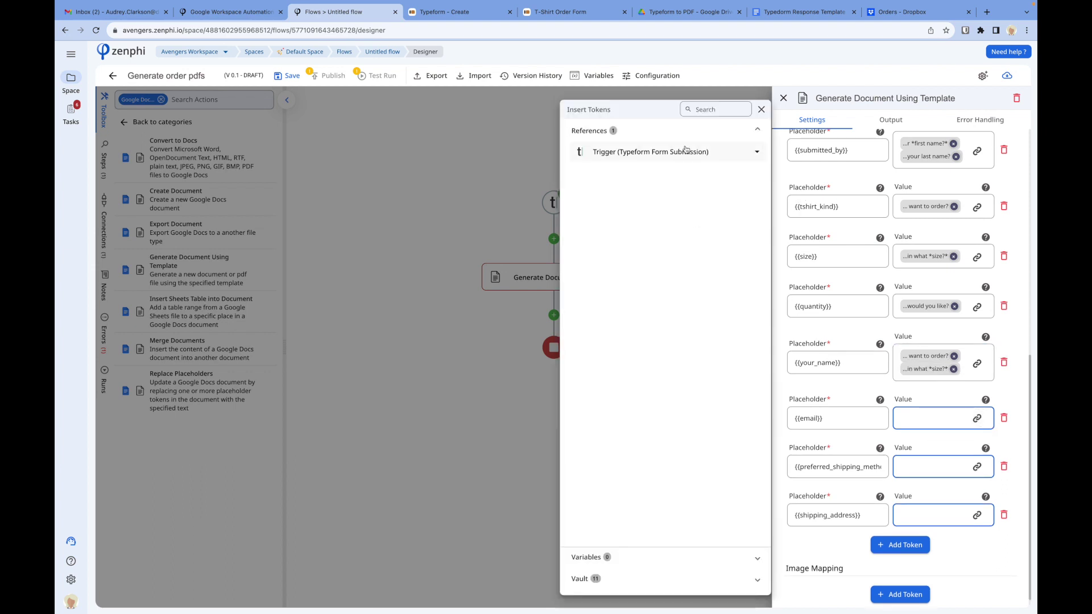
left_click(688, 151)
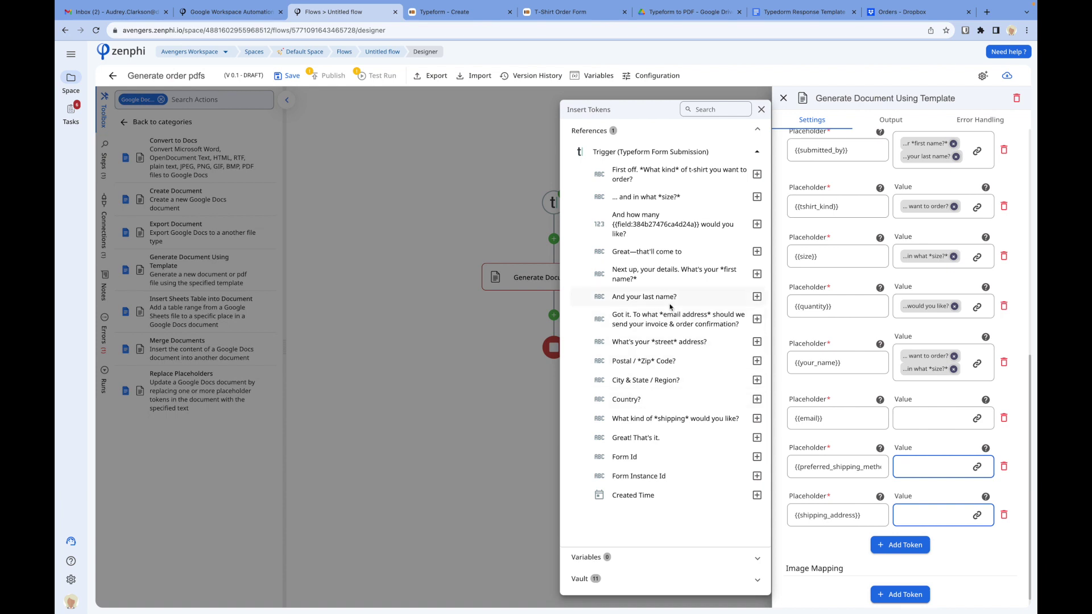
left_click(756, 319)
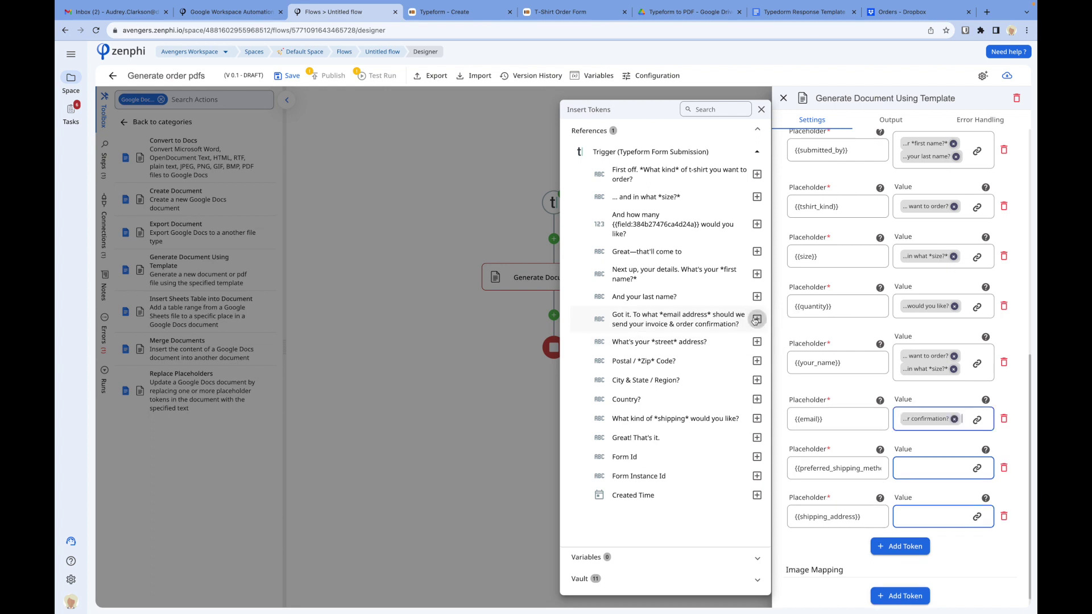
left_click(937, 472)
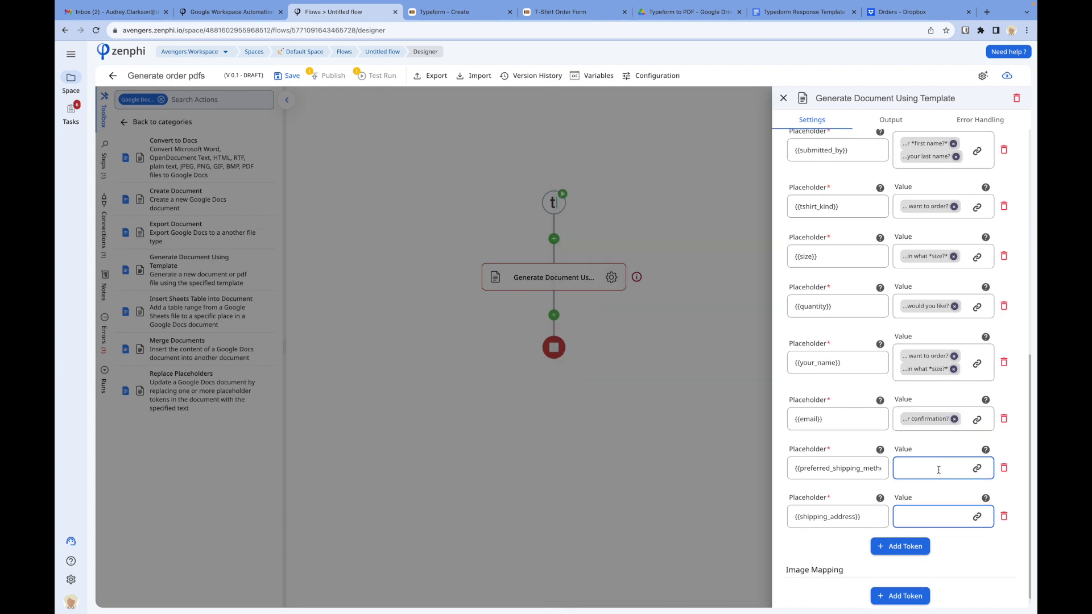
left_click(977, 468)
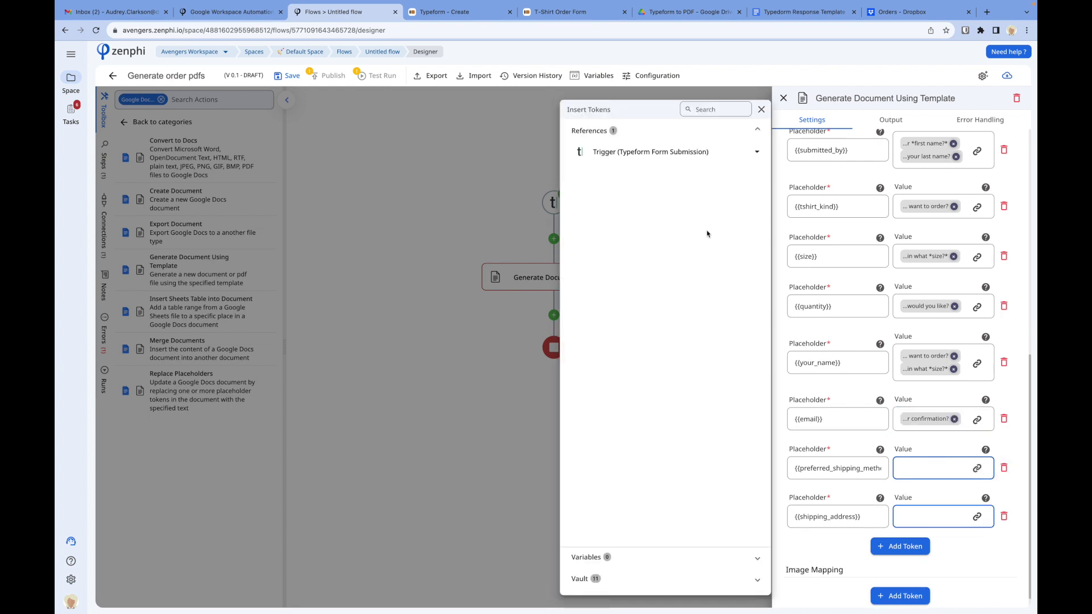
left_click(682, 152)
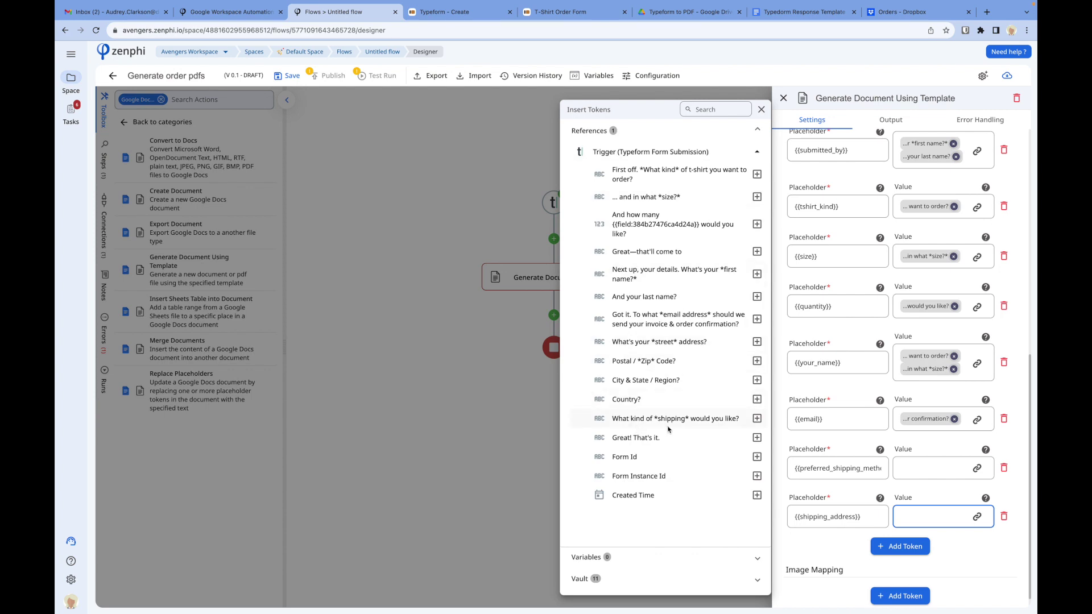
left_click(757, 418)
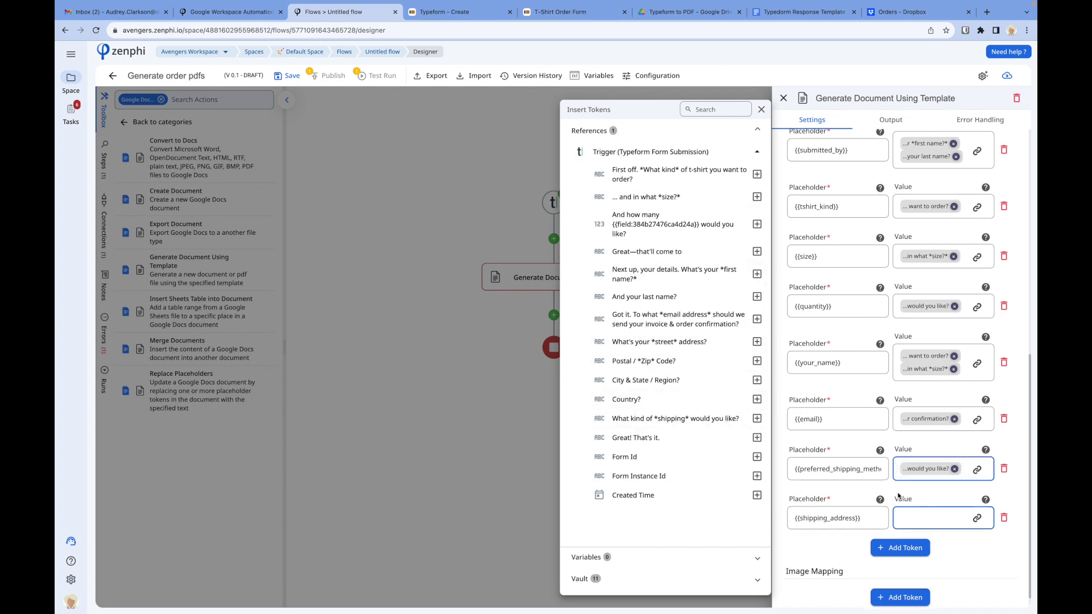
left_click(940, 520)
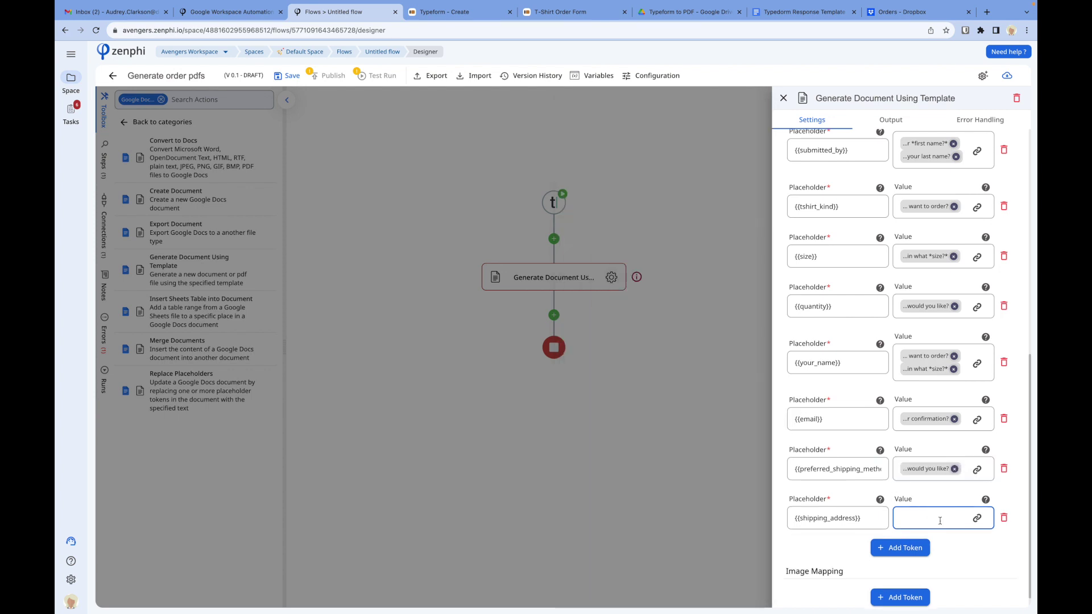
Step: Combine street, postal code, city/state/region and country answers into {{shipping_address}}
left_click(976, 518)
left_click(699, 150)
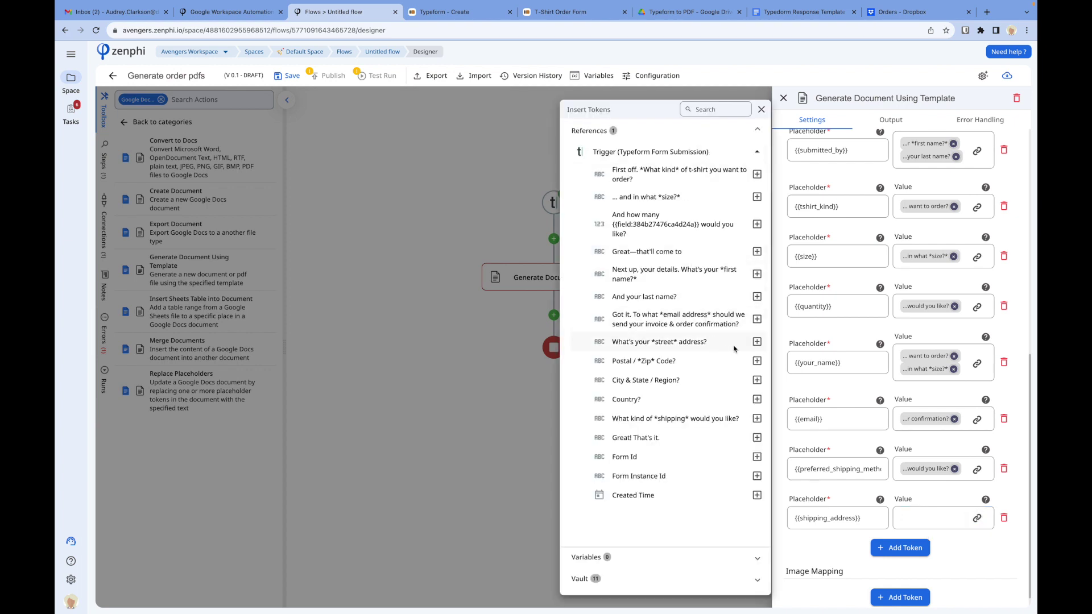
left_click(757, 341)
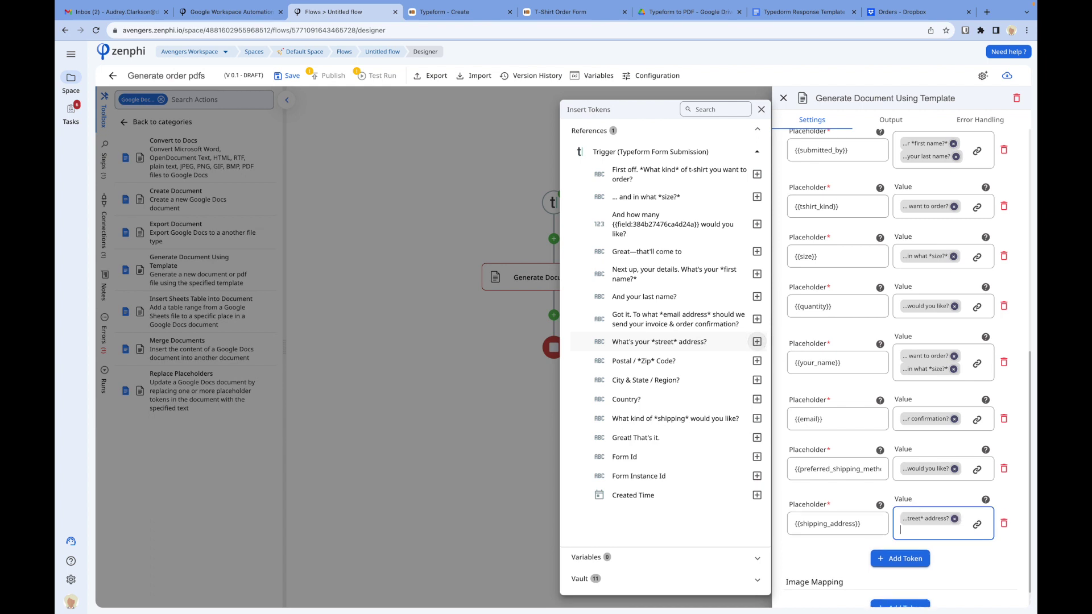
left_click(757, 362)
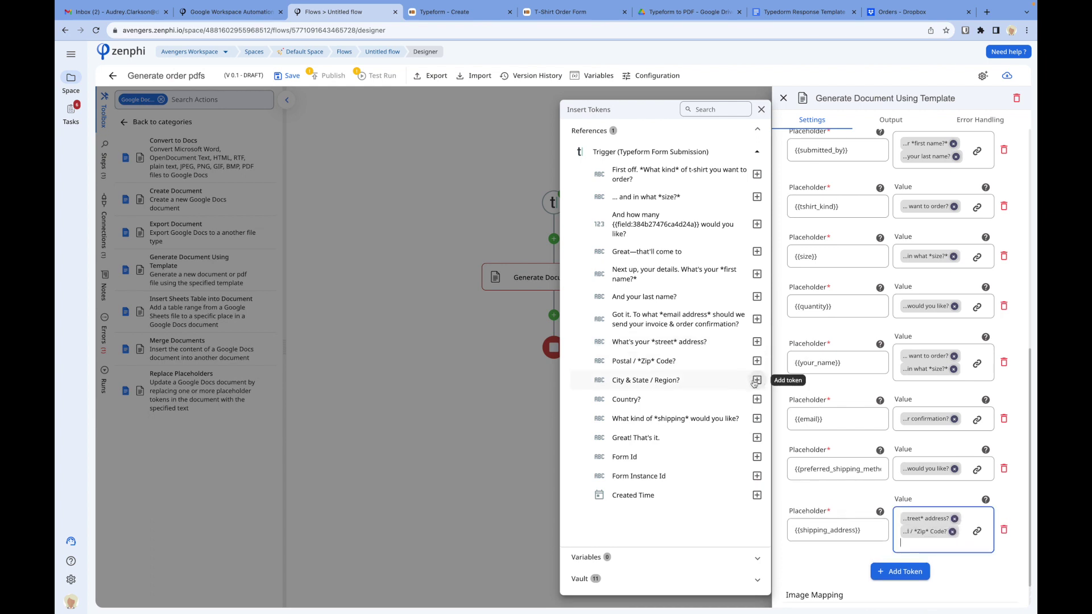
left_click(755, 380)
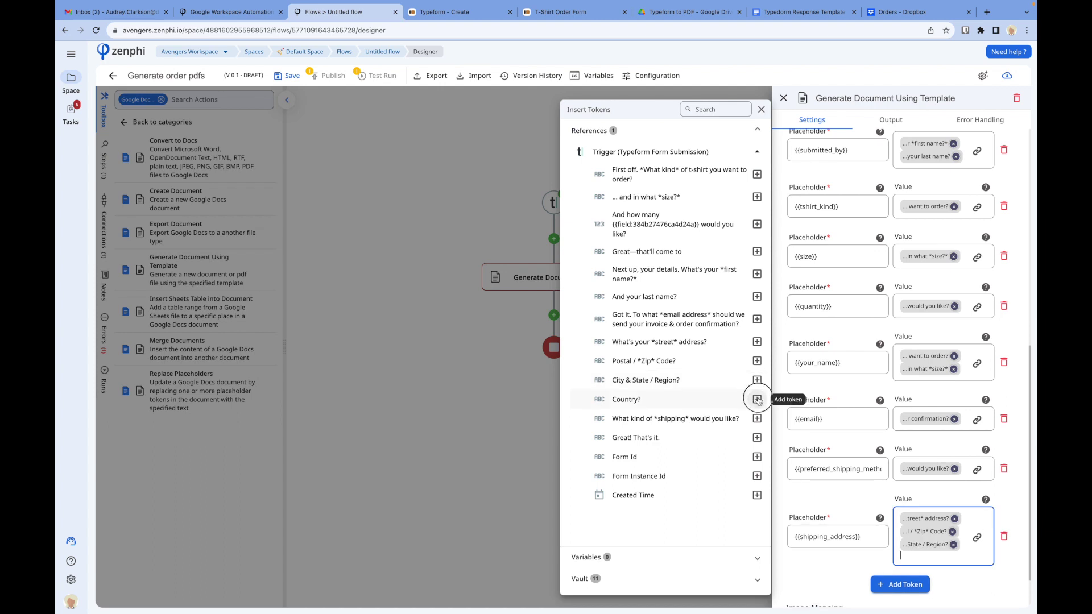
left_click(757, 400)
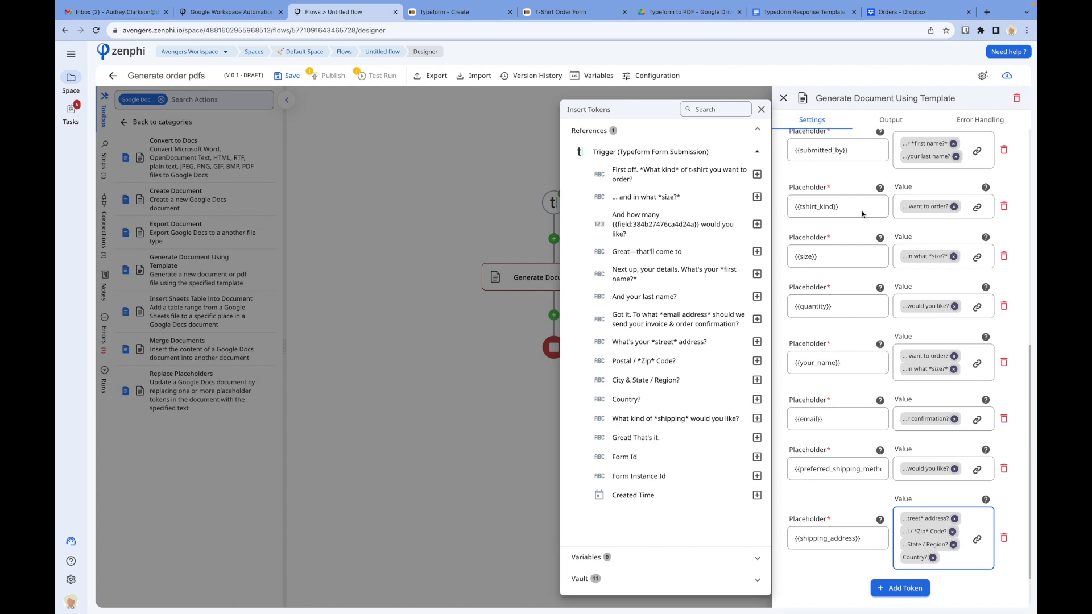
left_click(865, 237)
scroll(864, 253, "up", 5)
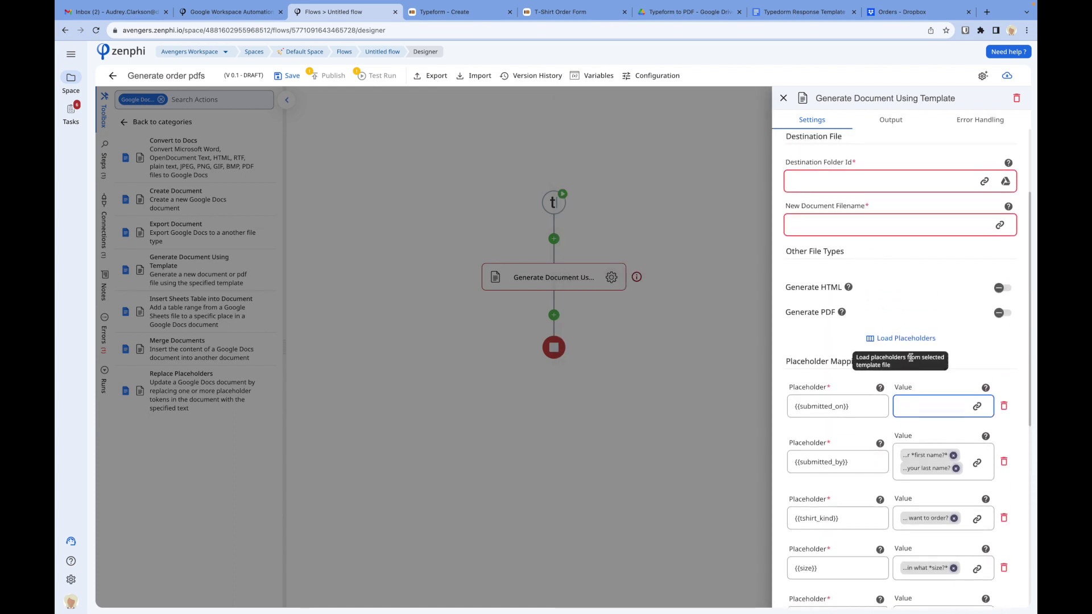
Step: Leave submitted_on empty and close the document step's settings back to the canvas
left_click(908, 404)
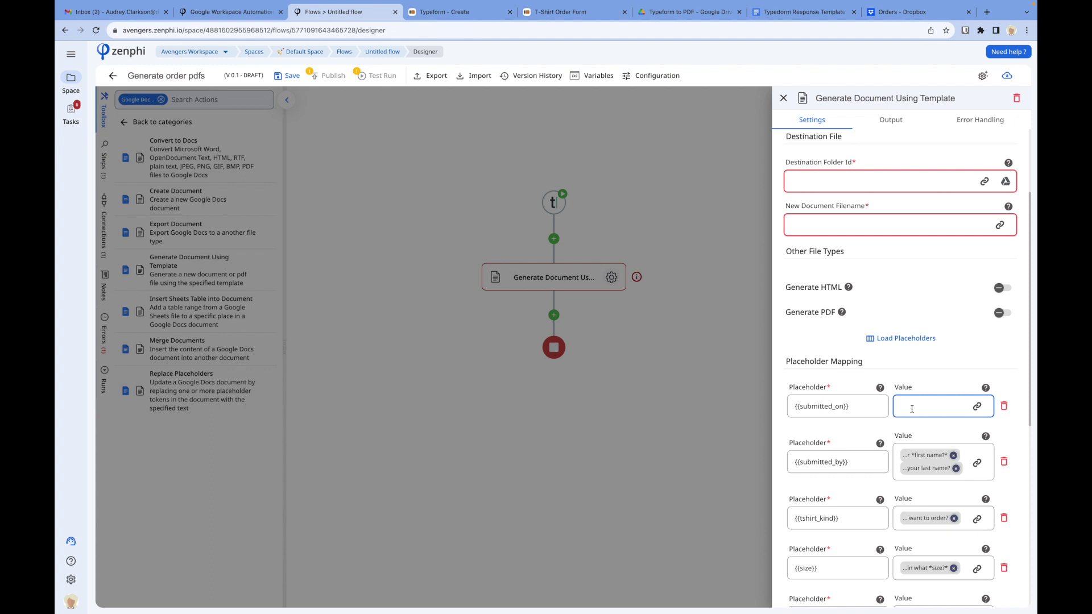
left_click(603, 221)
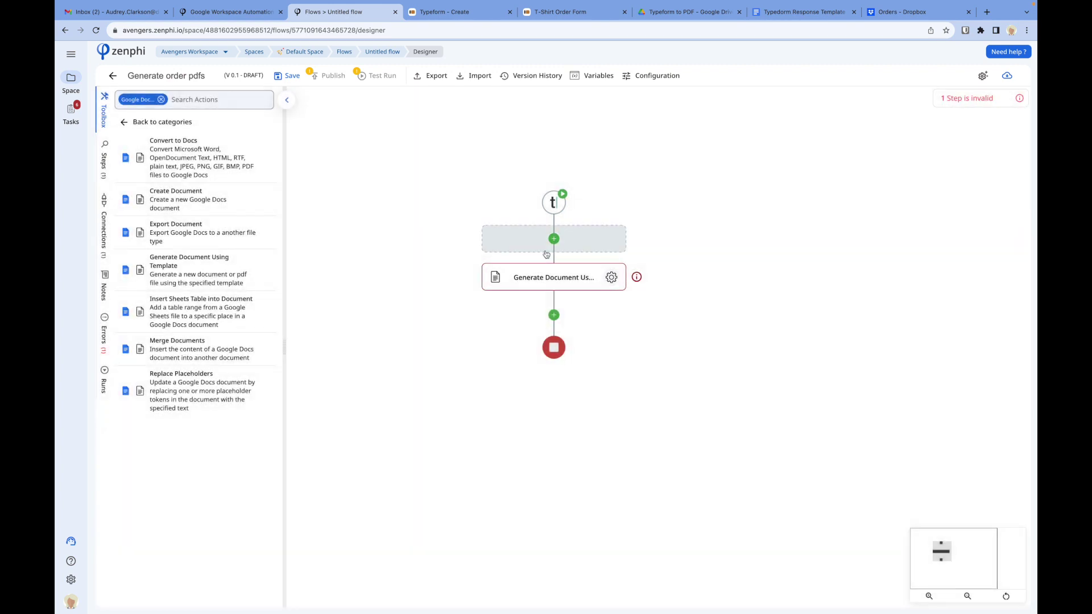
Step: Insert a Current Date/Time step, found by searching 'current', before Generate Document and open its settings
left_click(554, 239)
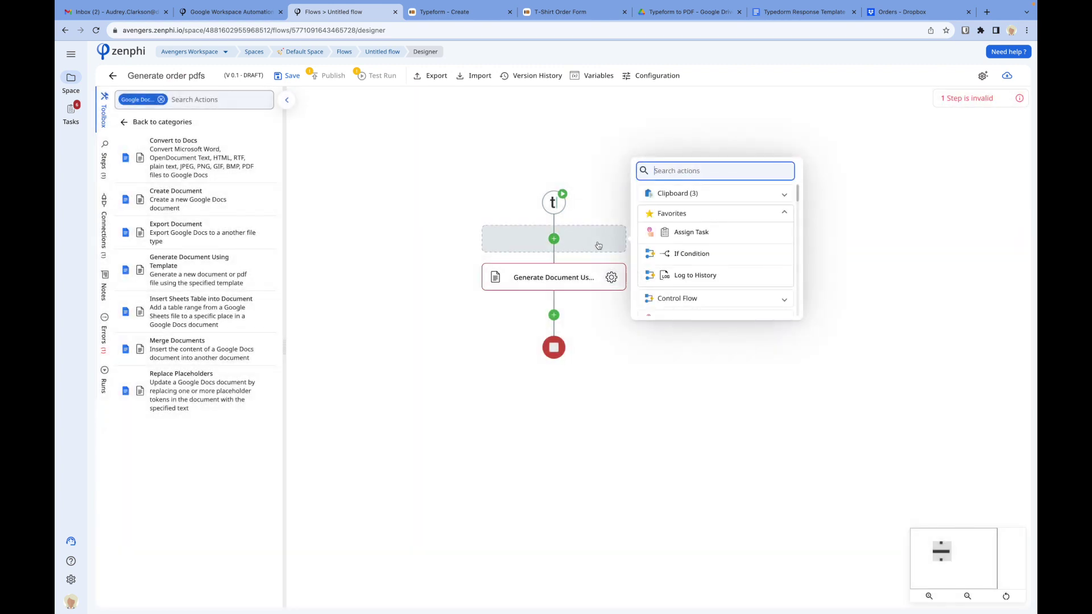
type("current")
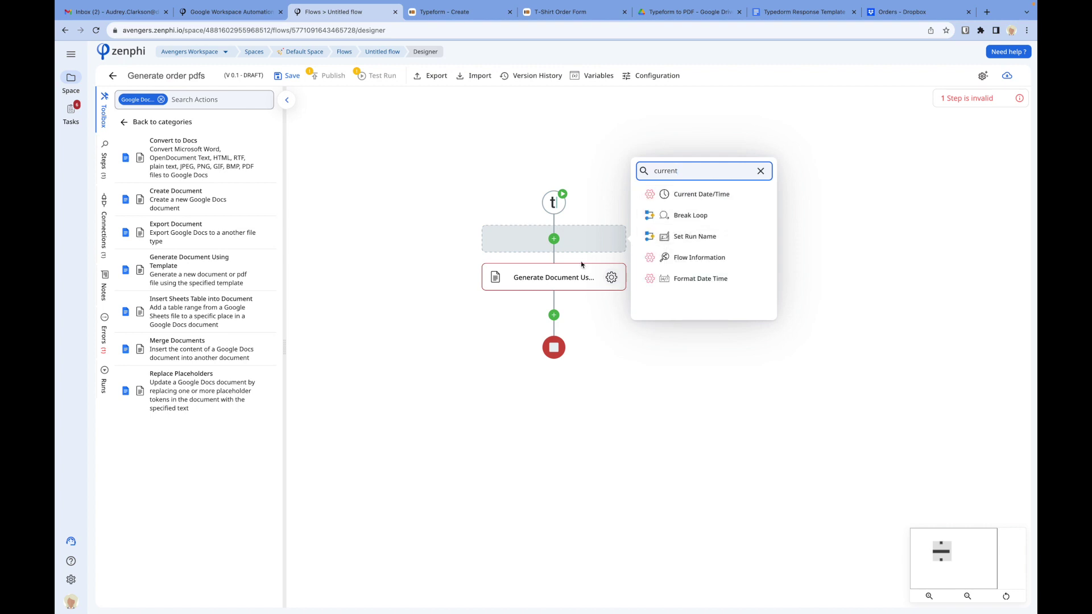
left_click(732, 197)
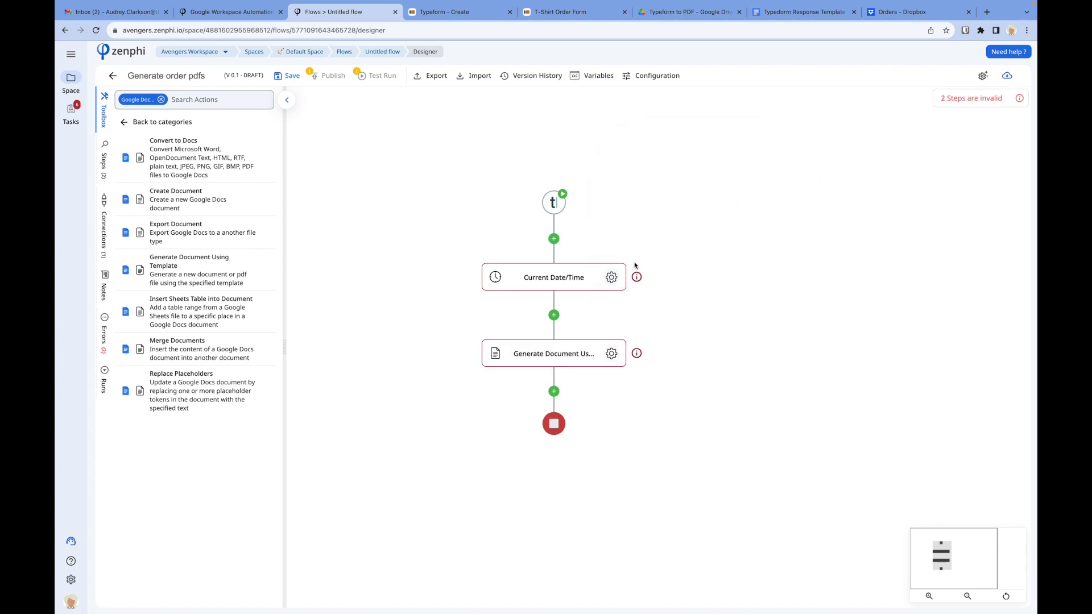
left_click(613, 278)
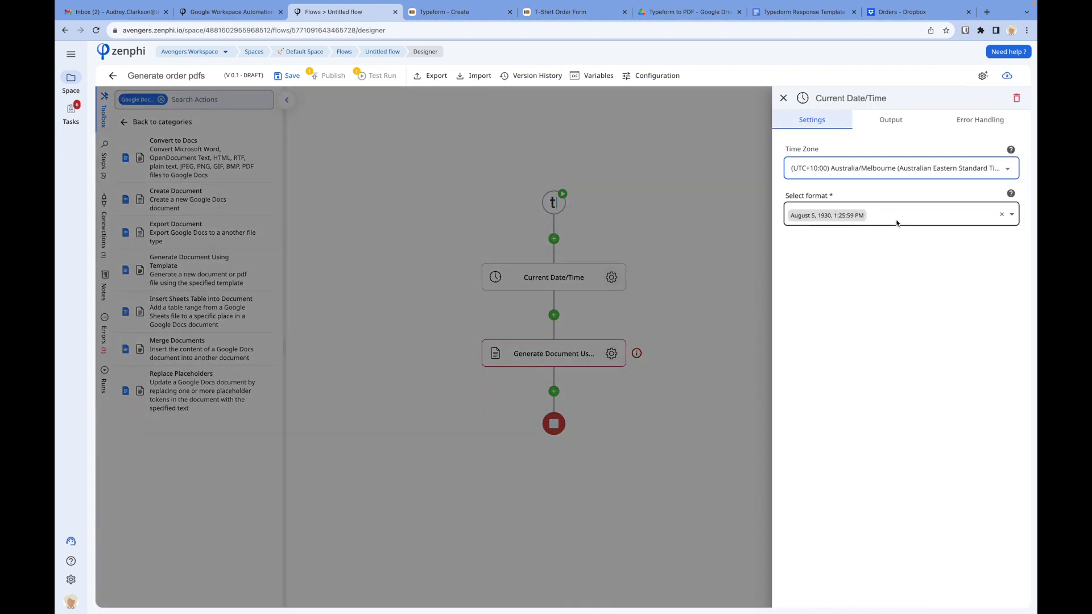
Step: Set the Current Date/Time output format to 'Tuesday, August 5, 1930' and close the panel
left_click(897, 223)
scroll(906, 276, "down", 1)
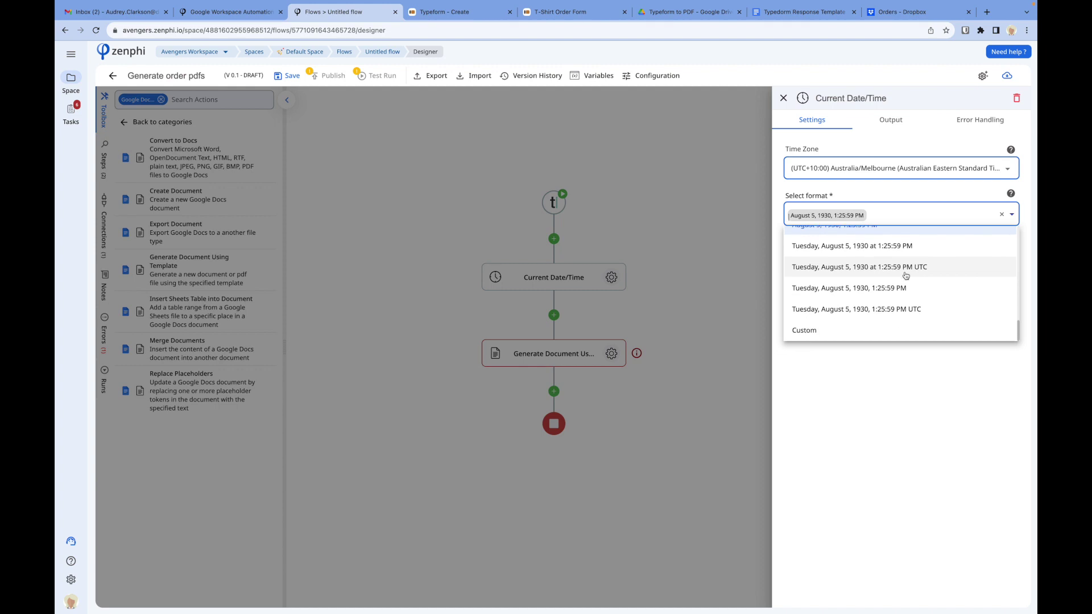
scroll(906, 276, "up", 3)
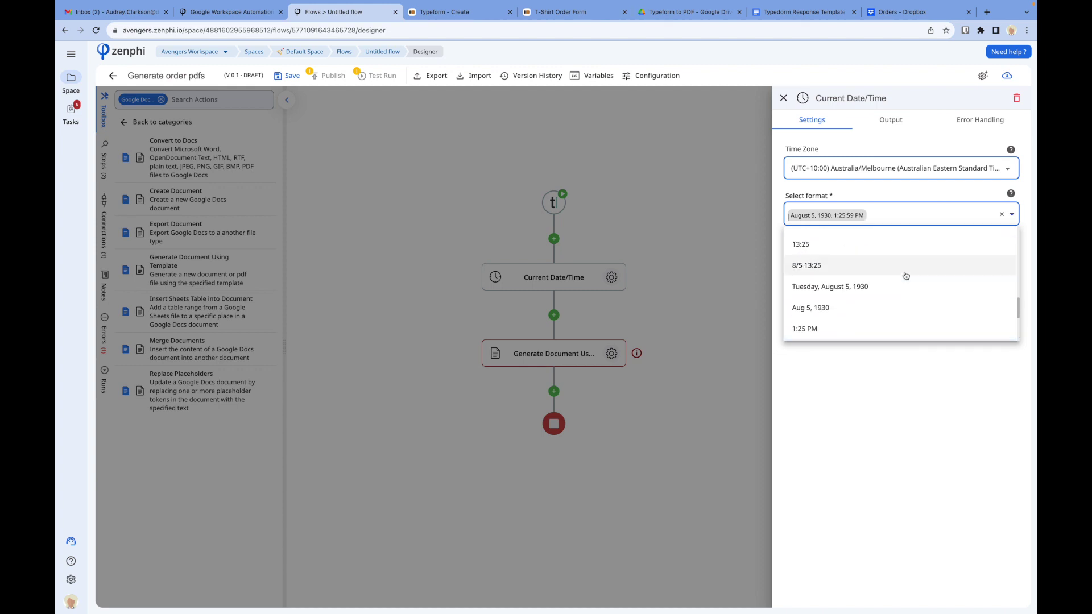
scroll(906, 276, "up", 1)
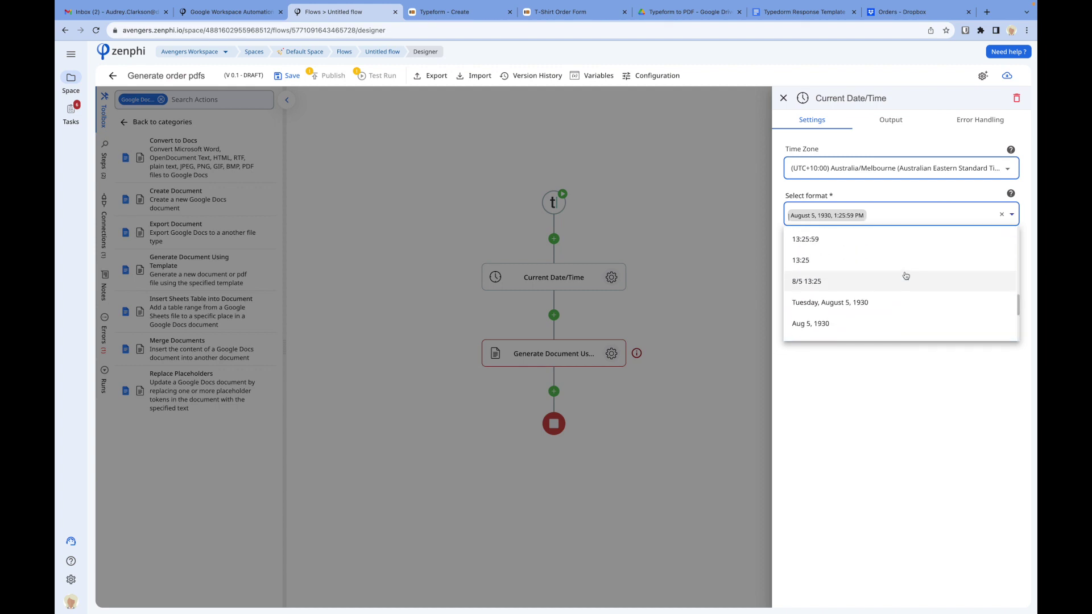
left_click(877, 302)
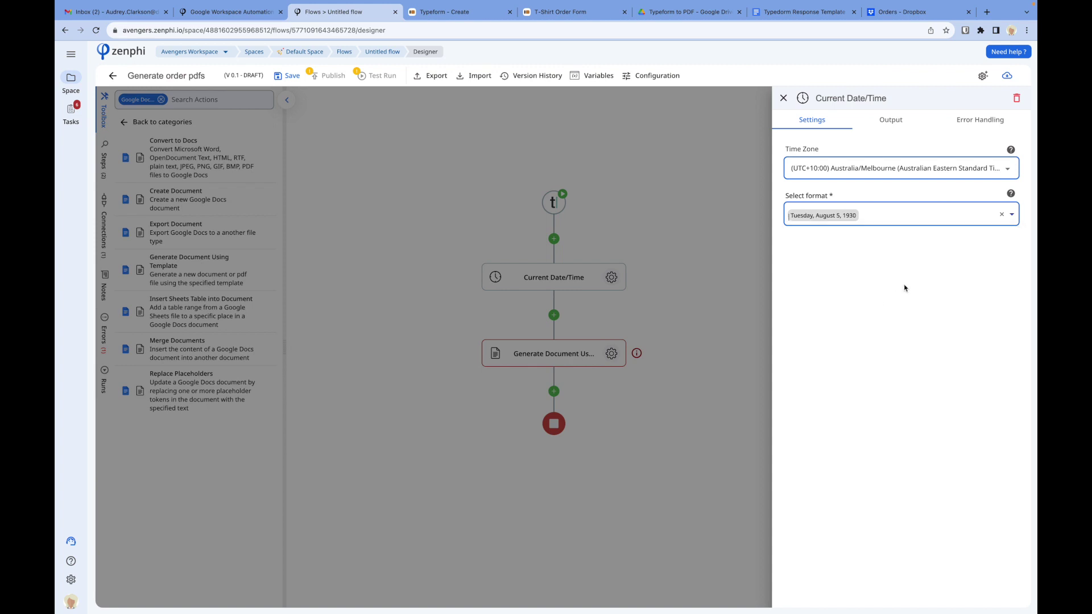
left_click(637, 243)
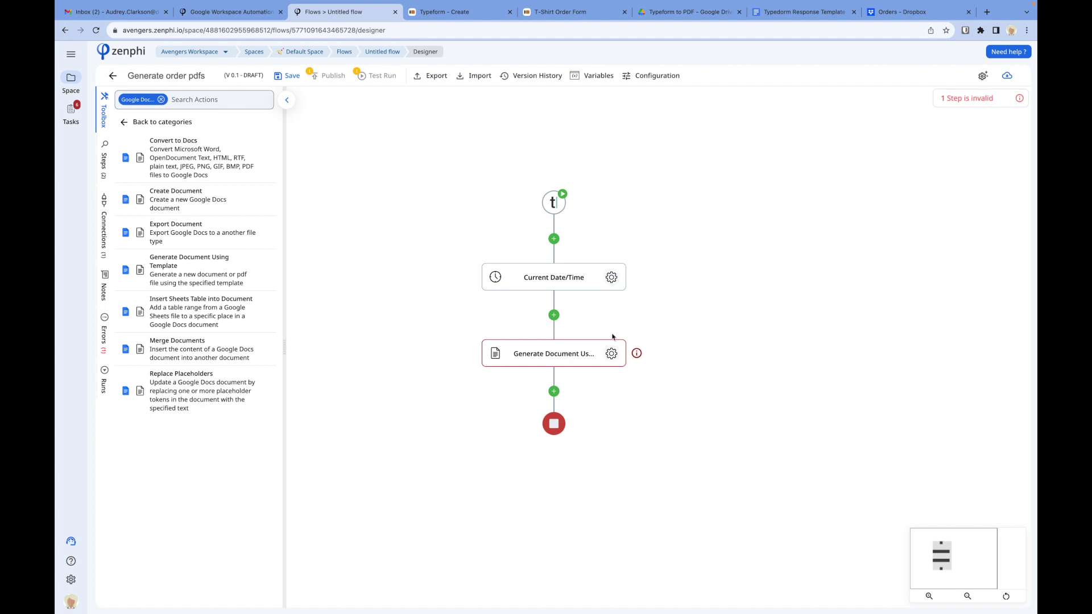
Step: In Generate Document, map {{submitted_on}} to the Current Date/Time step's Formatted Result
left_click(611, 353)
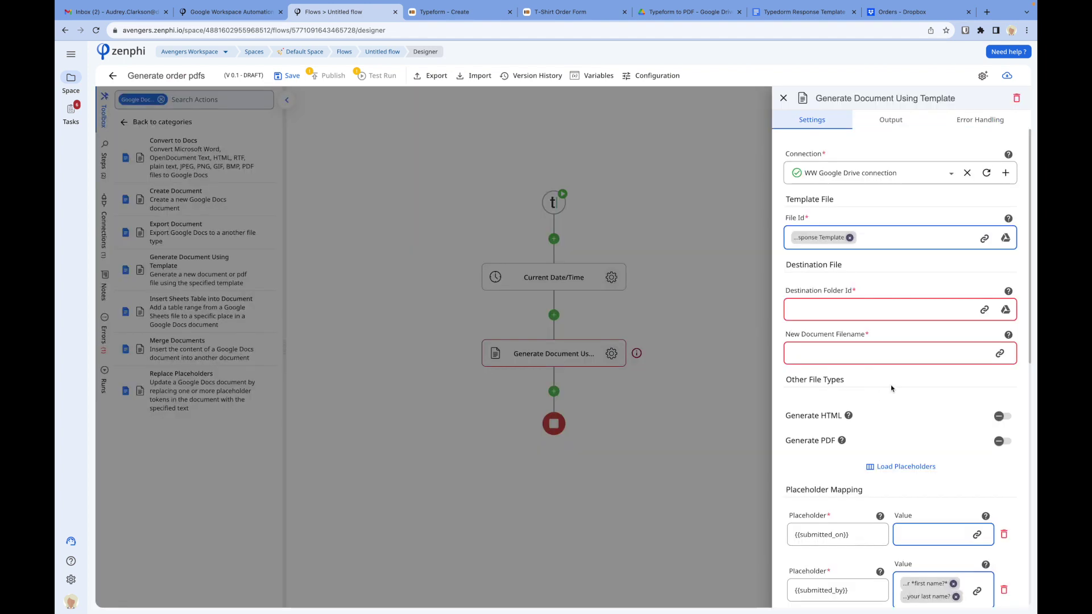
scroll(937, 448, "down", 4)
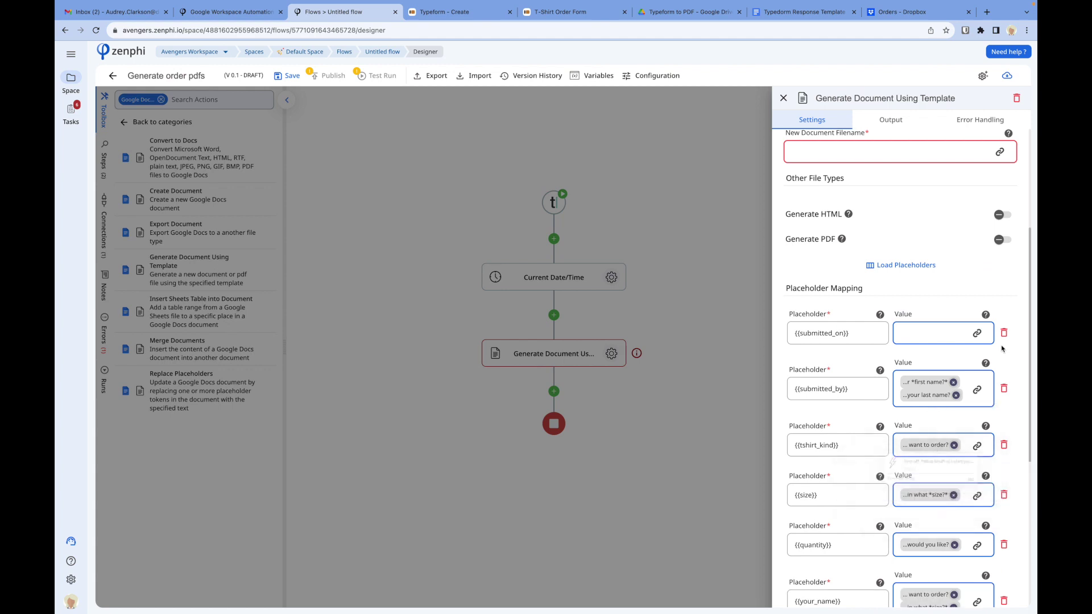
left_click(977, 333)
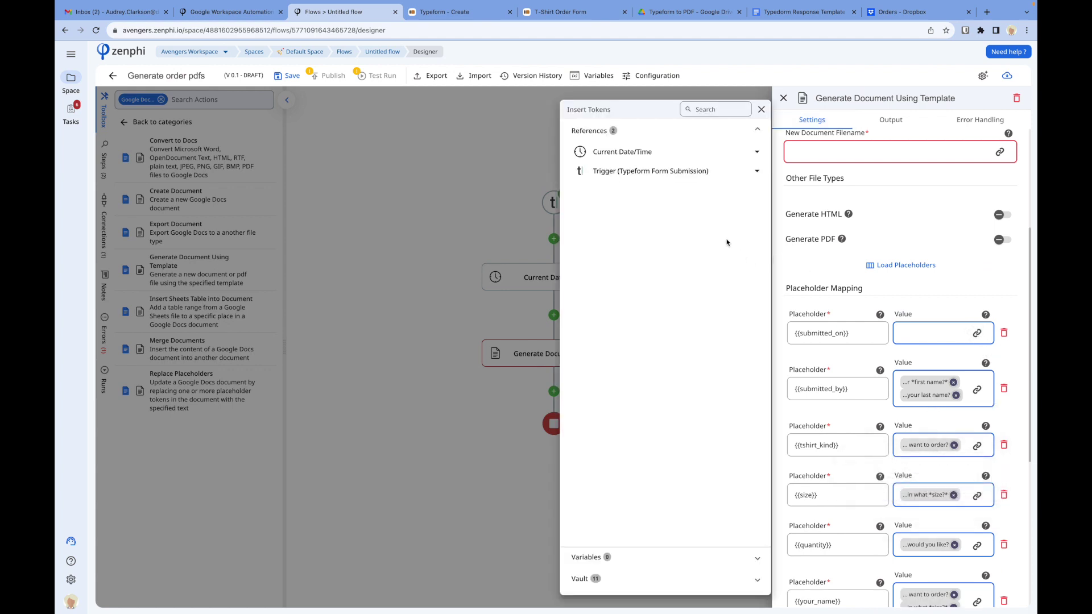
left_click(712, 174)
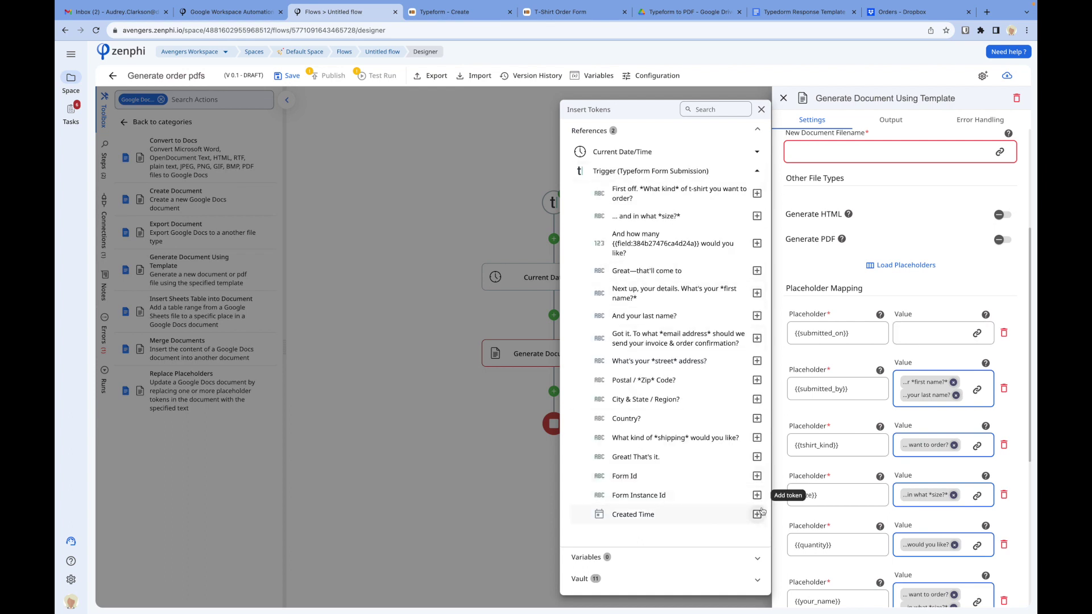
left_click(674, 154)
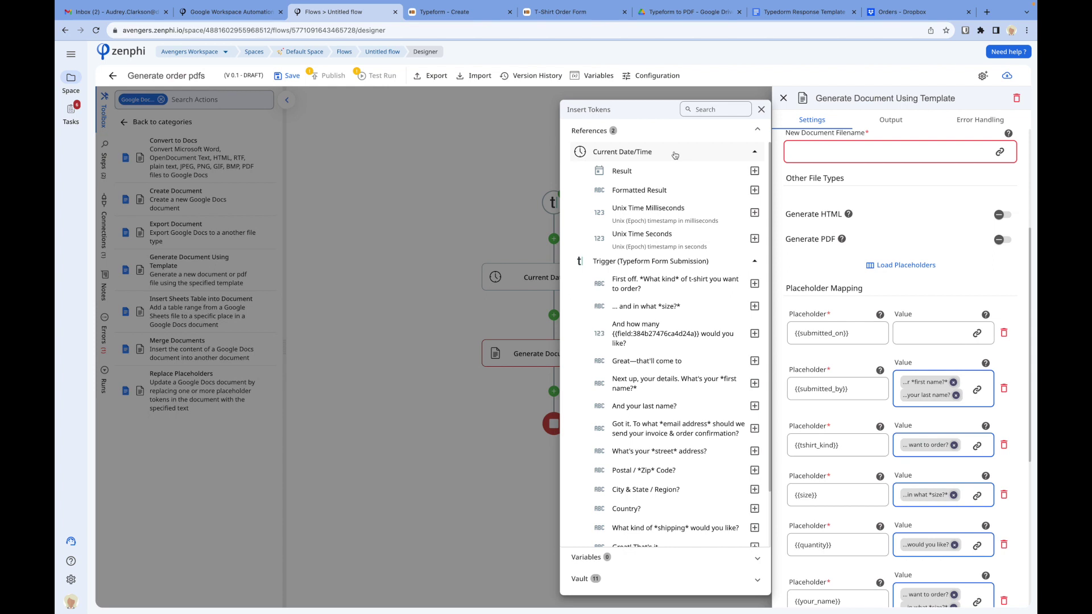
left_click(752, 191)
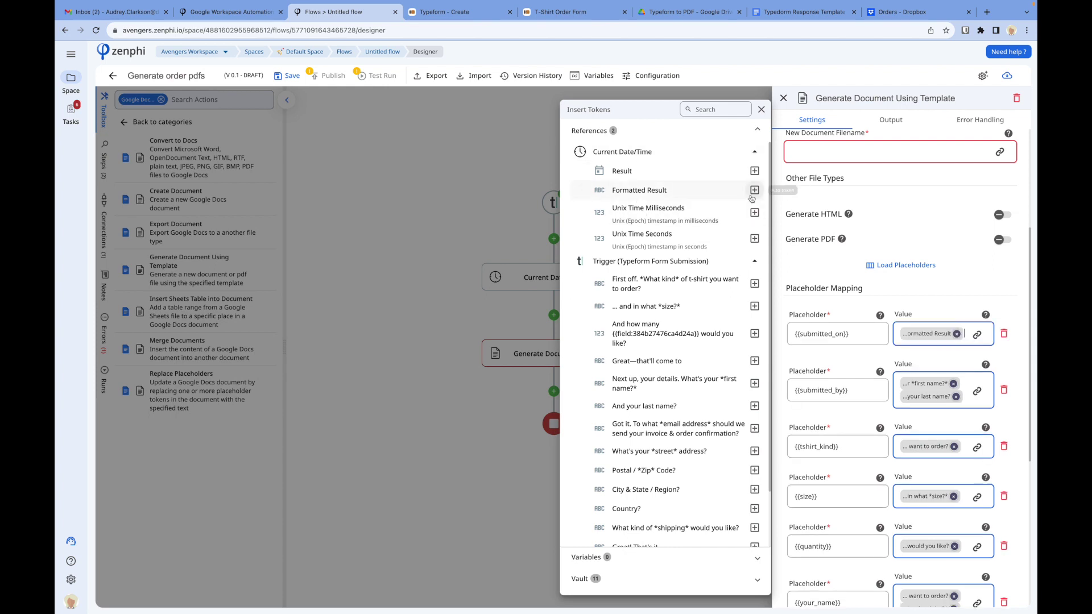
left_click(998, 283)
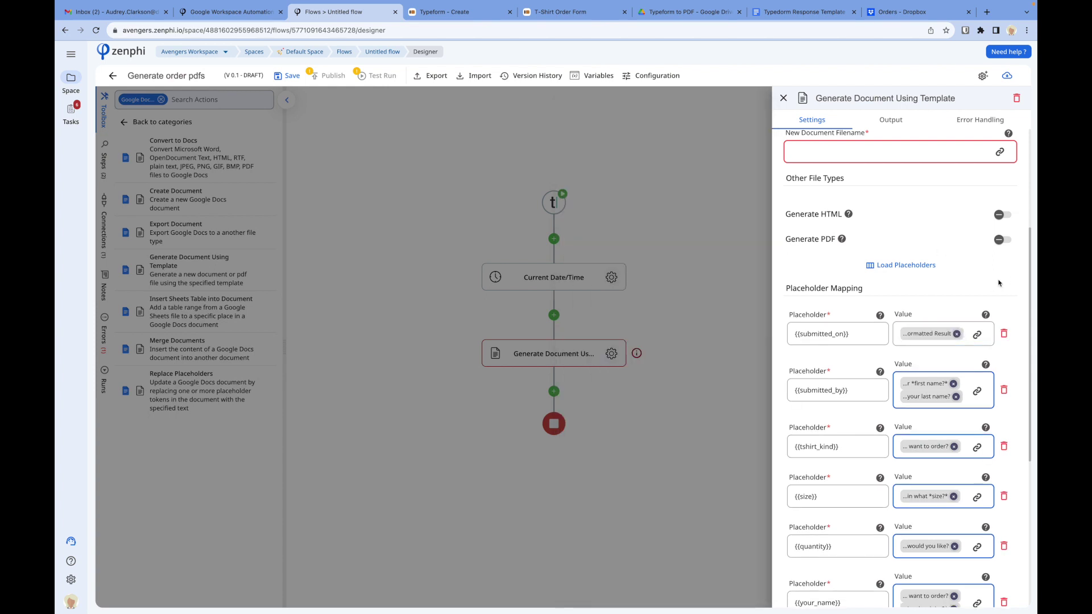
scroll(999, 283, "down", 5)
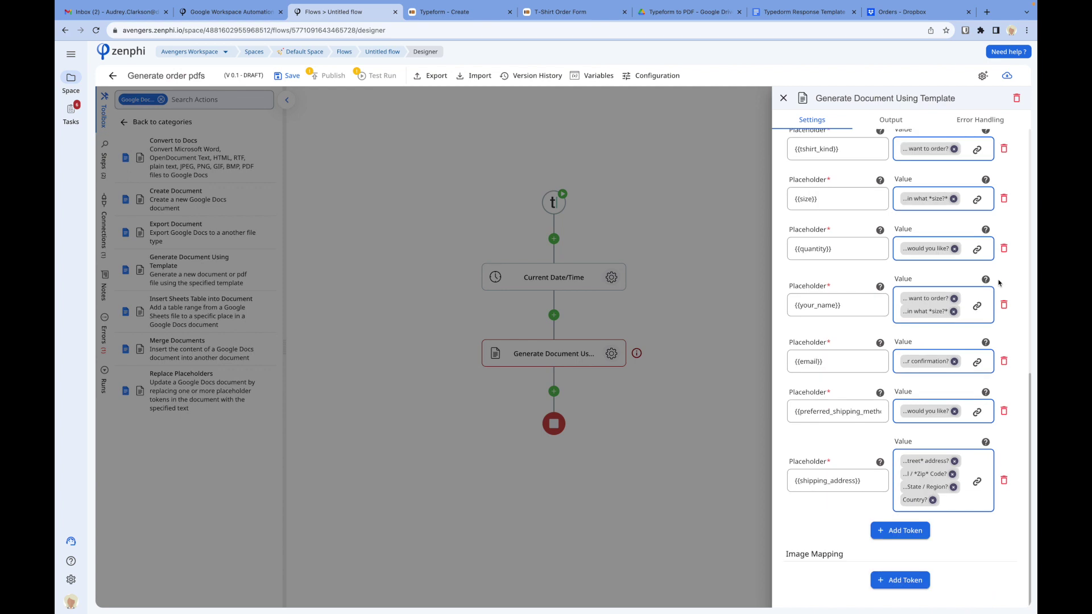
scroll(1001, 341, "up", 6)
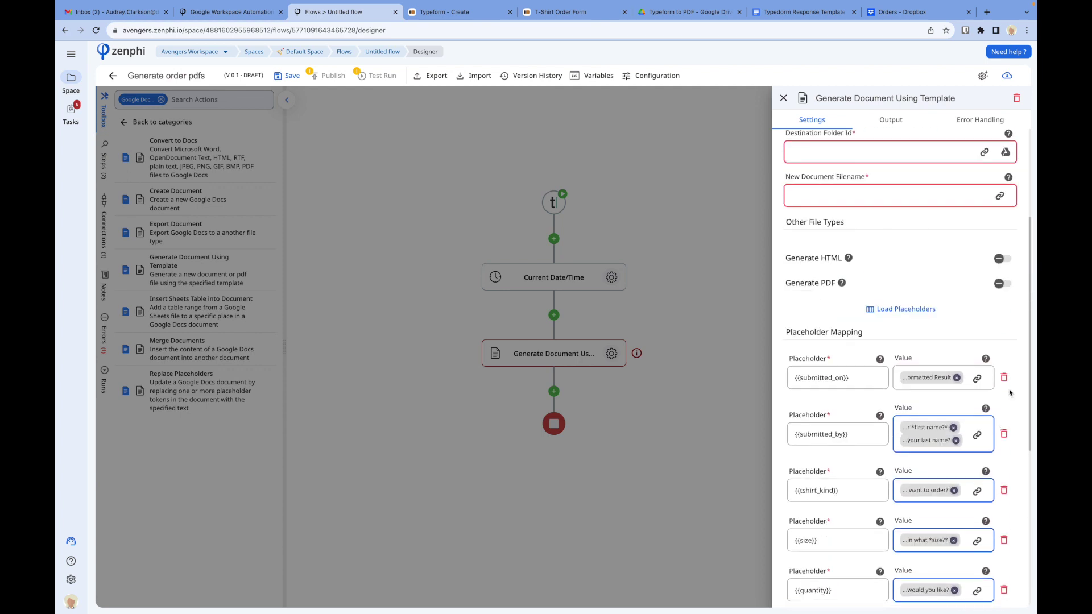
Step: Set the destination folder to Generated Documents inside the Typeform to PDF Drive folder
scroll(1009, 393, "up", 2)
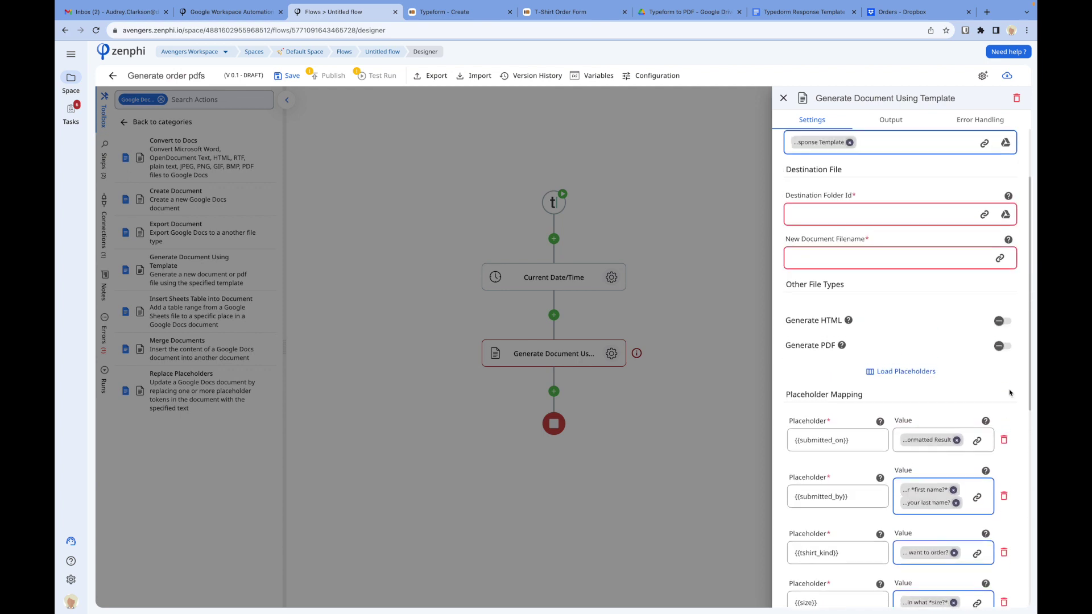
left_click(1006, 220)
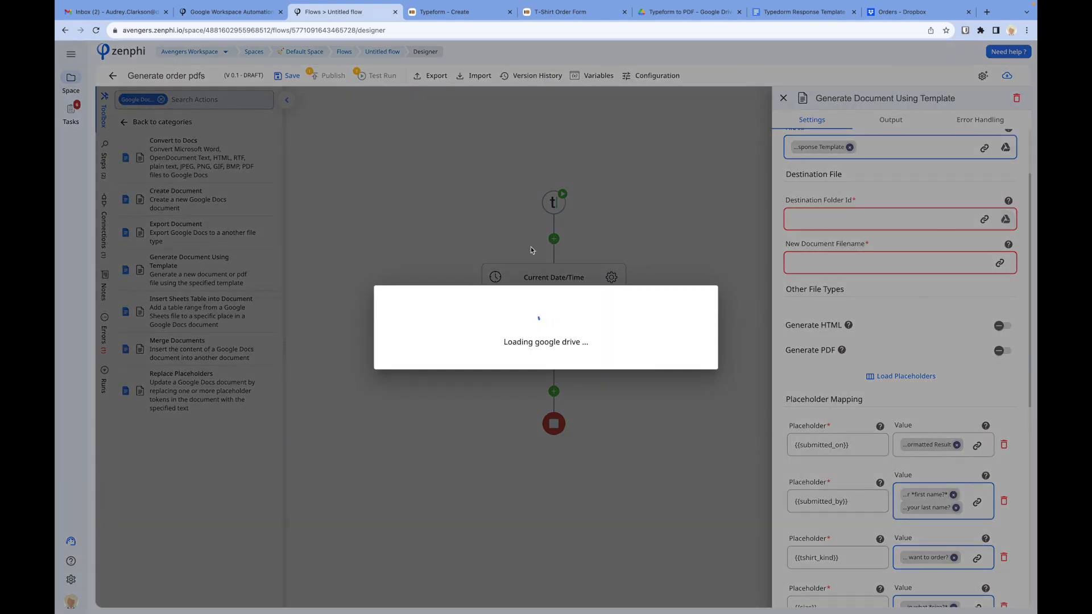
scroll(452, 350, "down", 5)
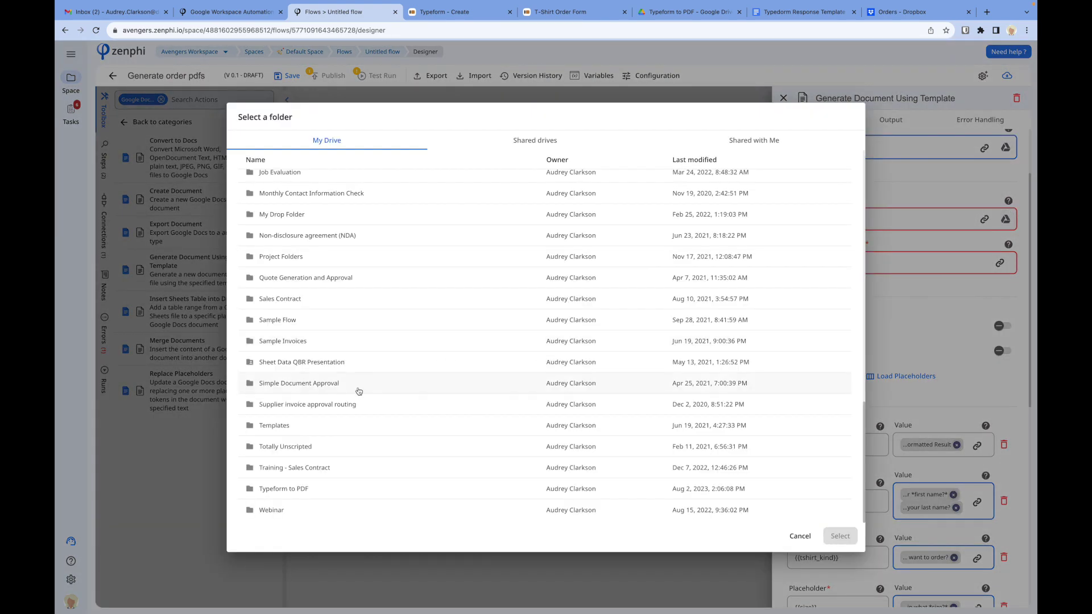
double_click(278, 490)
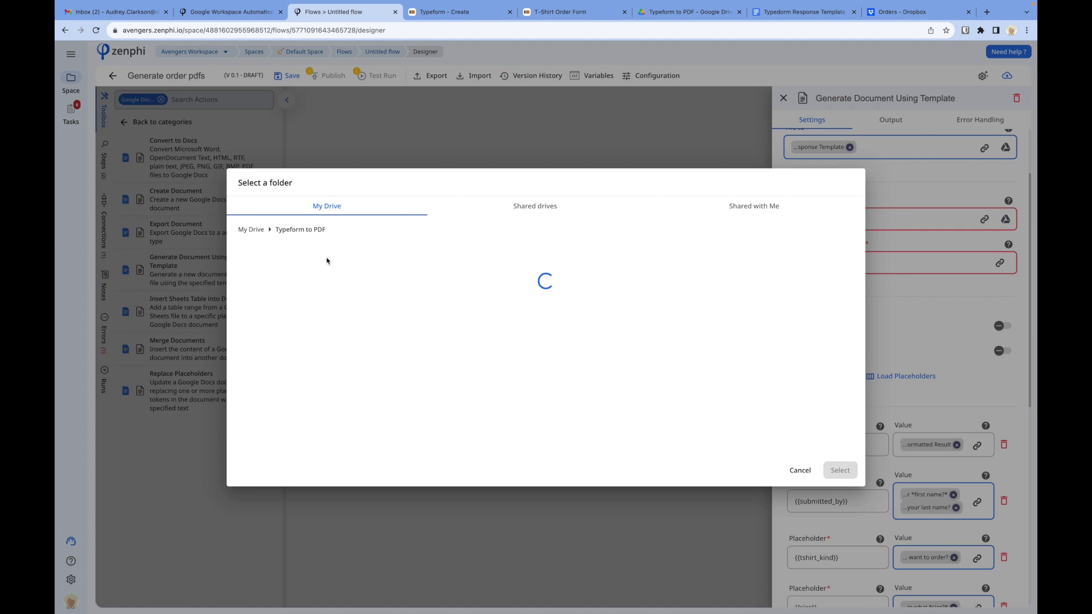
left_click(320, 268)
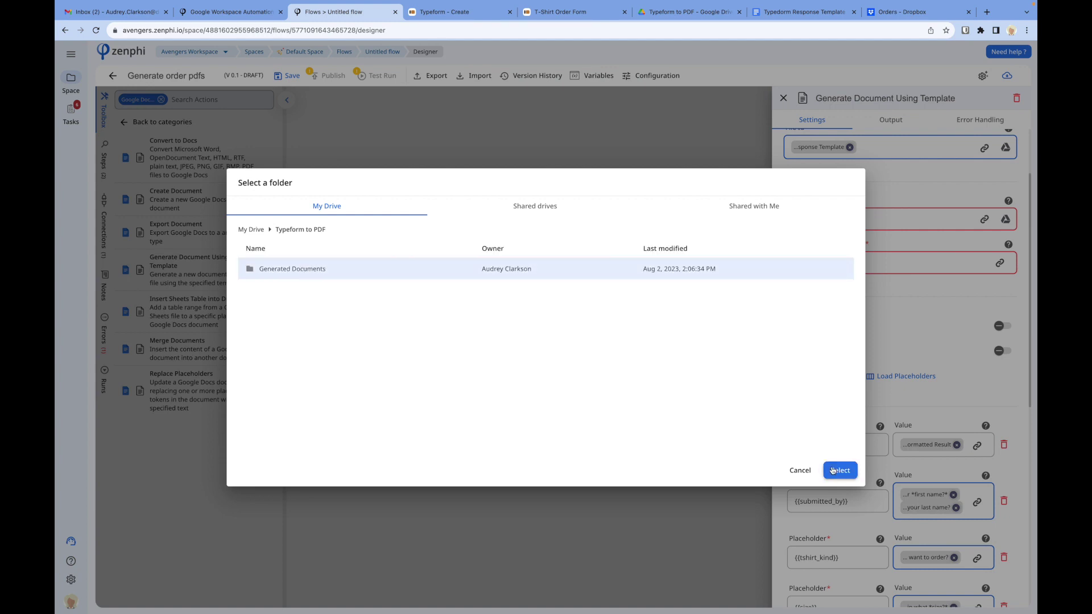
left_click(837, 470)
Step: Build the document filename from the Typeform first-name and last-name answers
left_click(900, 263)
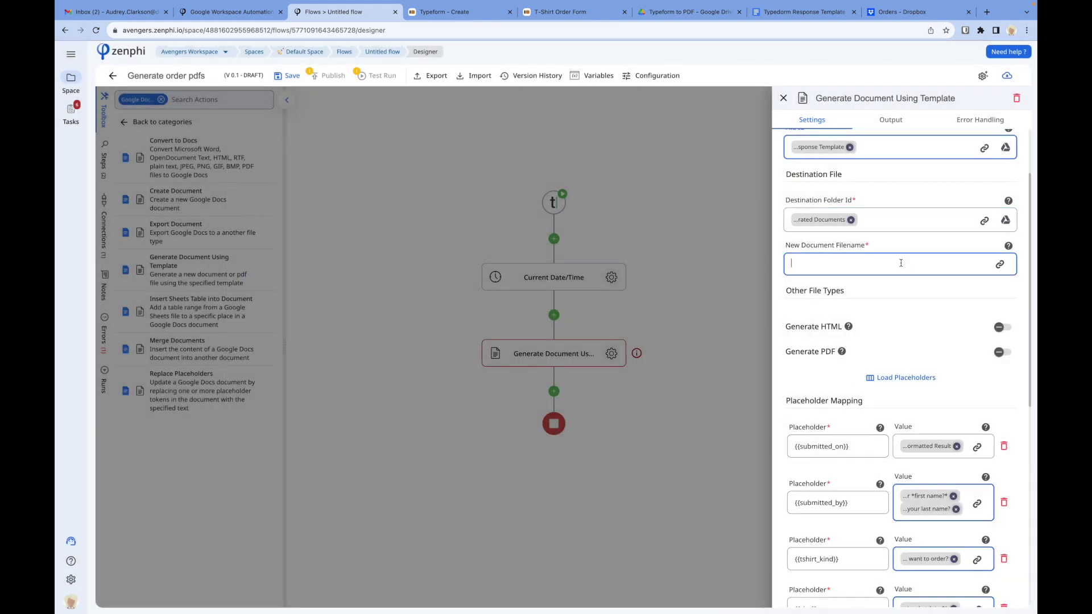
left_click(997, 268)
left_click(642, 172)
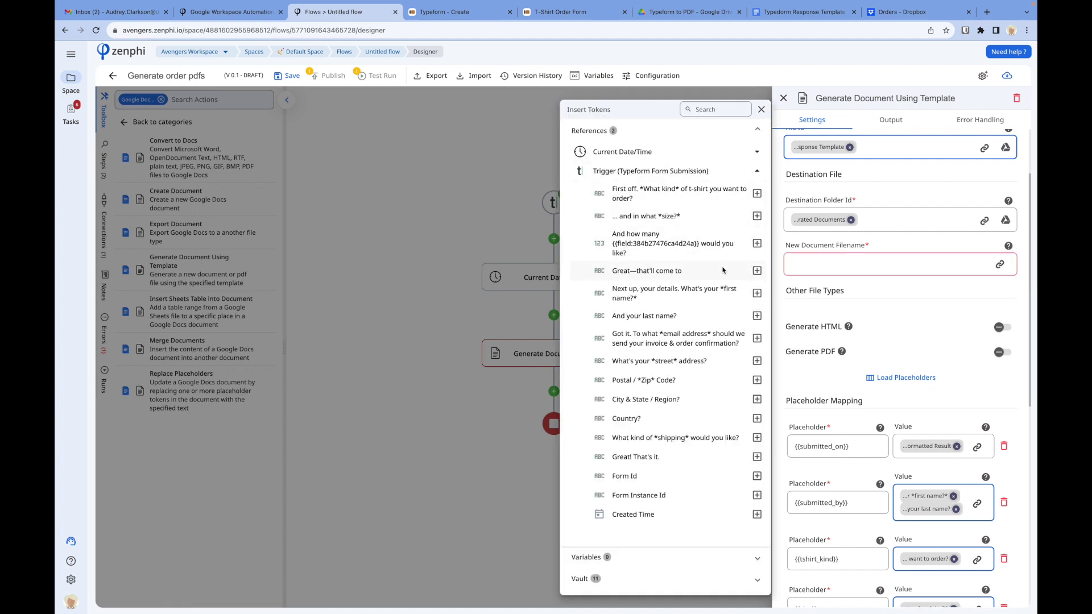
left_click(758, 294)
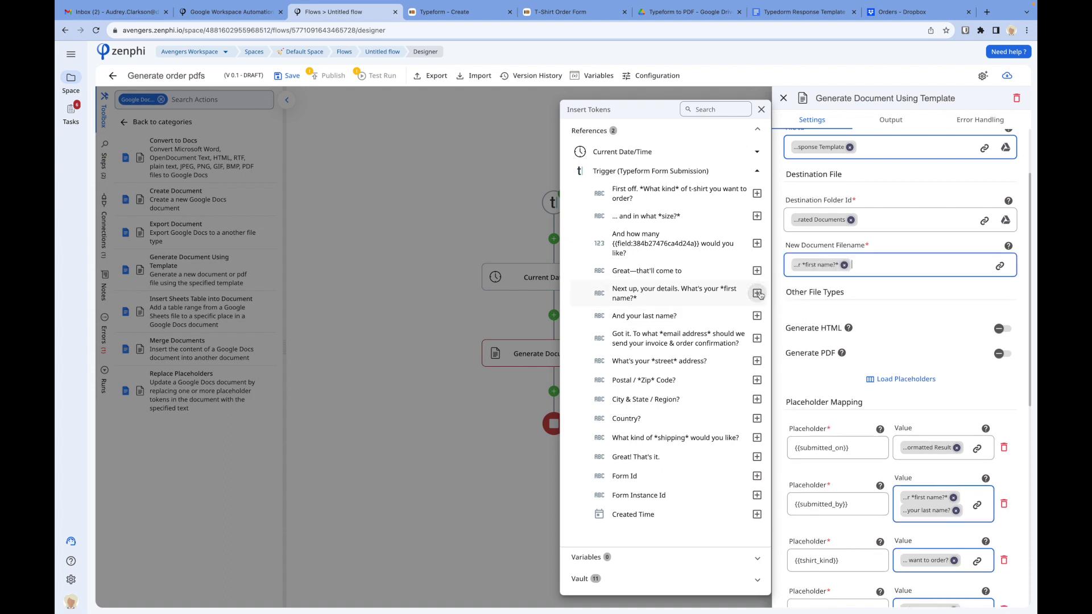
left_click(756, 316)
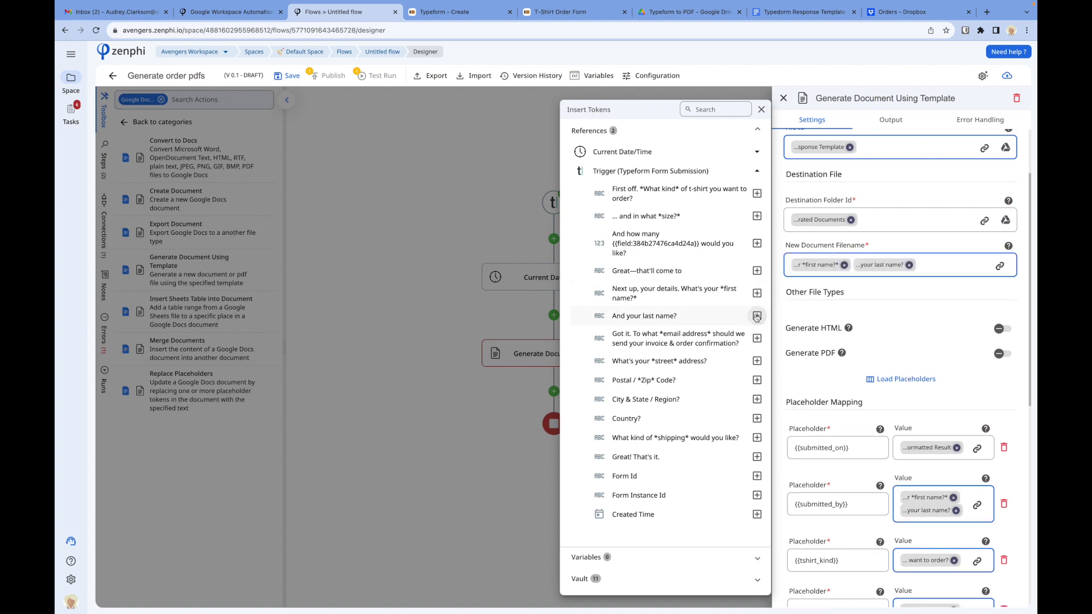
left_click(1002, 306)
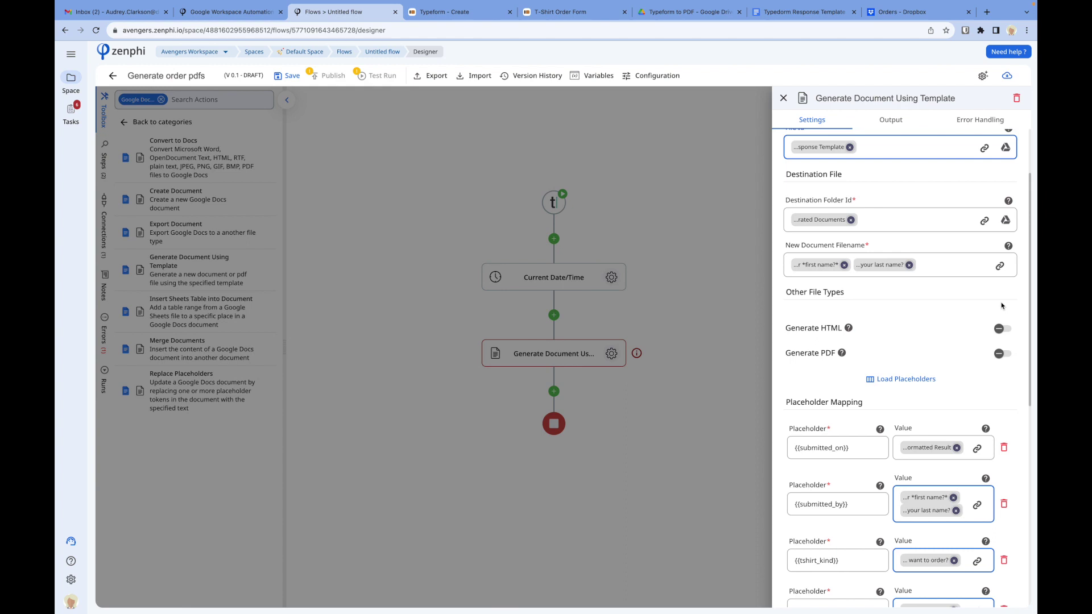
Step: Turn on Generate PDF for the document step
scroll(1002, 306, "down", 1)
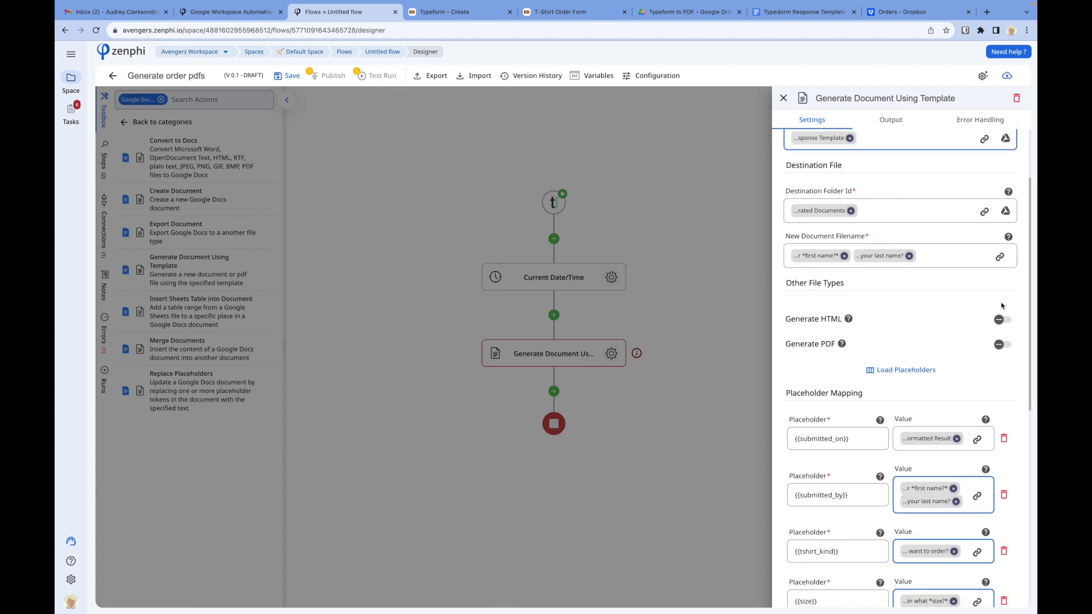
mouse_move(827, 344)
left_click(1002, 345)
Step: Add a Send Email (Gmail) step, searched as 'send', below Generate Document and open its settings
left_click(663, 231)
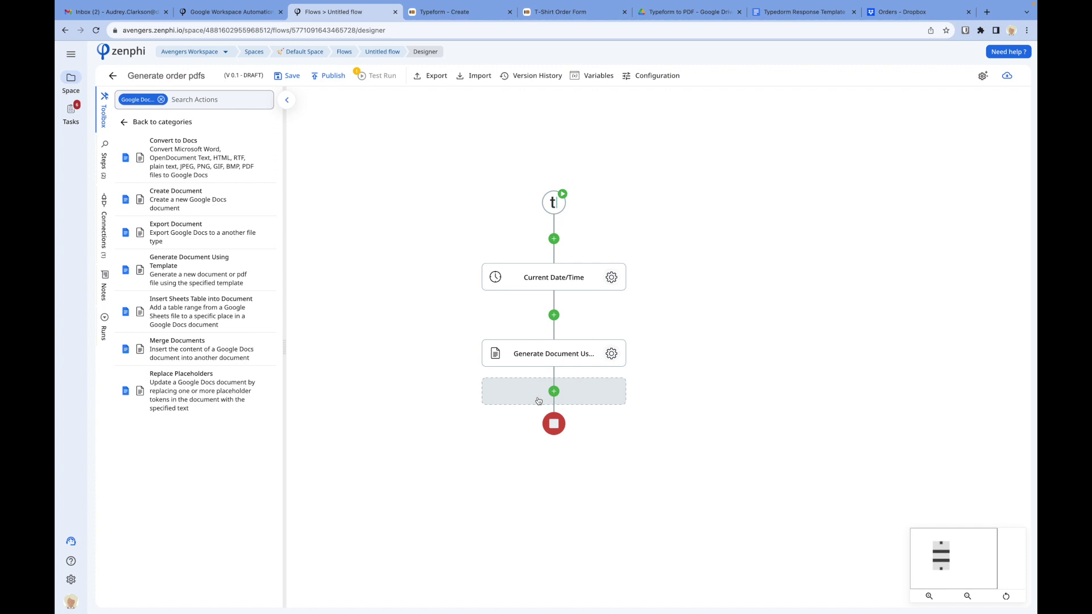
left_click(553, 391)
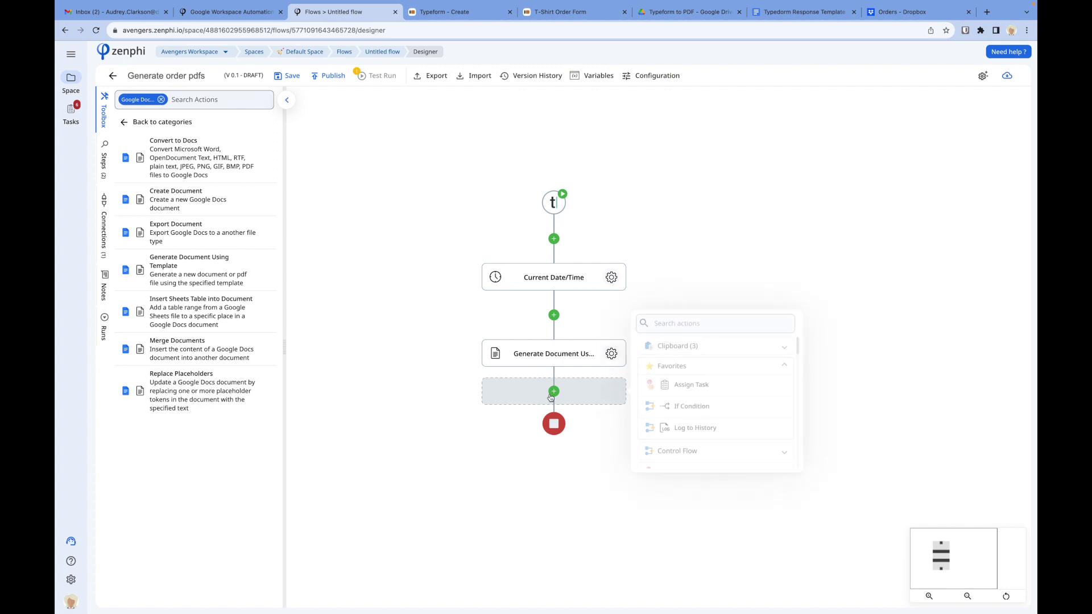
left_click(161, 100)
scroll(209, 367, "down", 1)
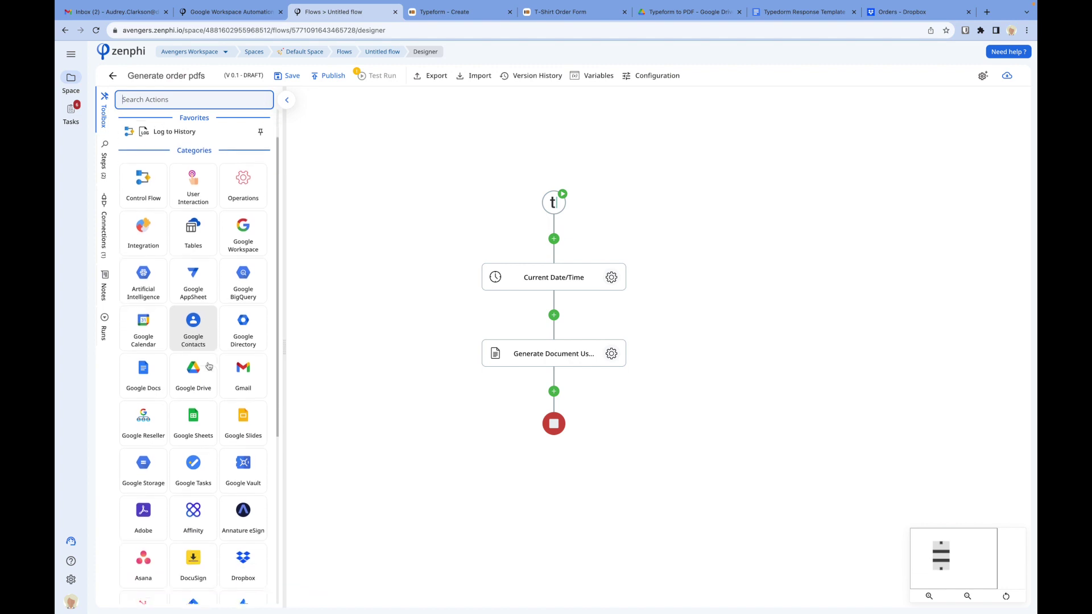
left_click(248, 374)
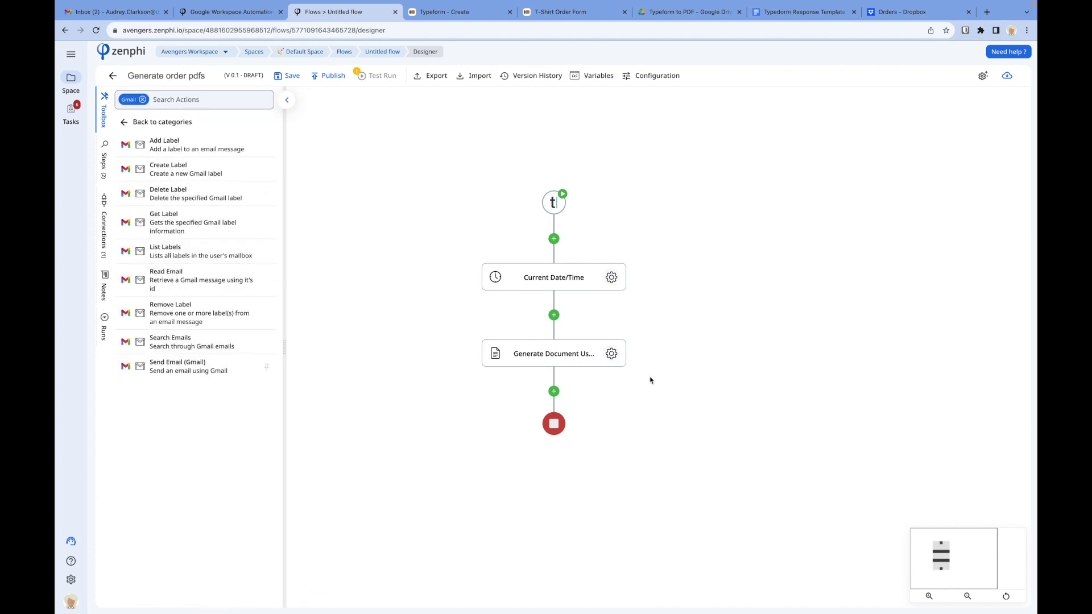
left_click(570, 392)
type("send")
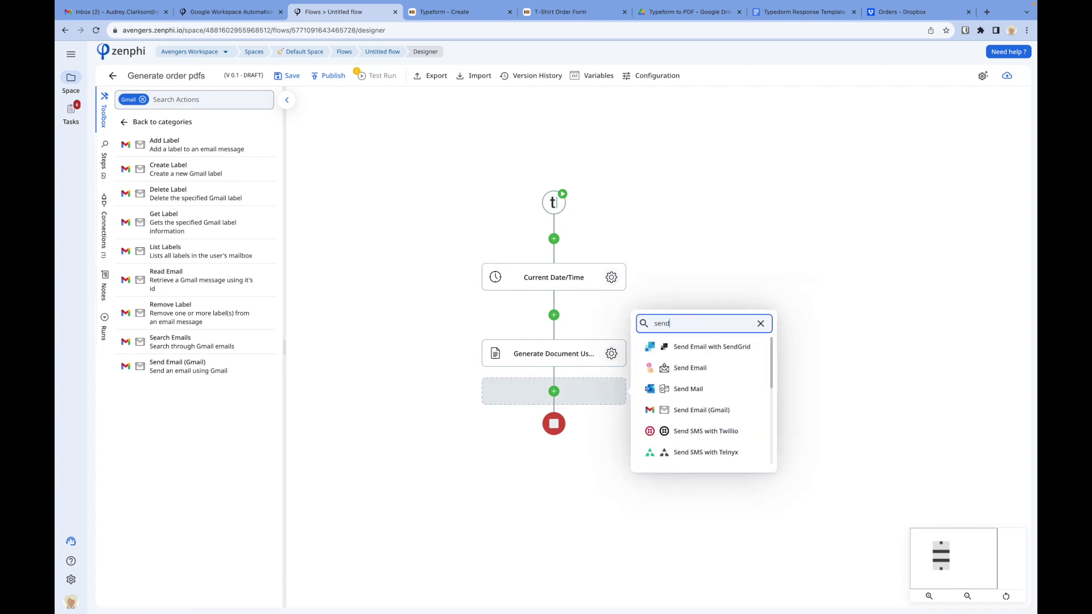
left_click(685, 409)
left_click_drag(684, 410, 699, 265)
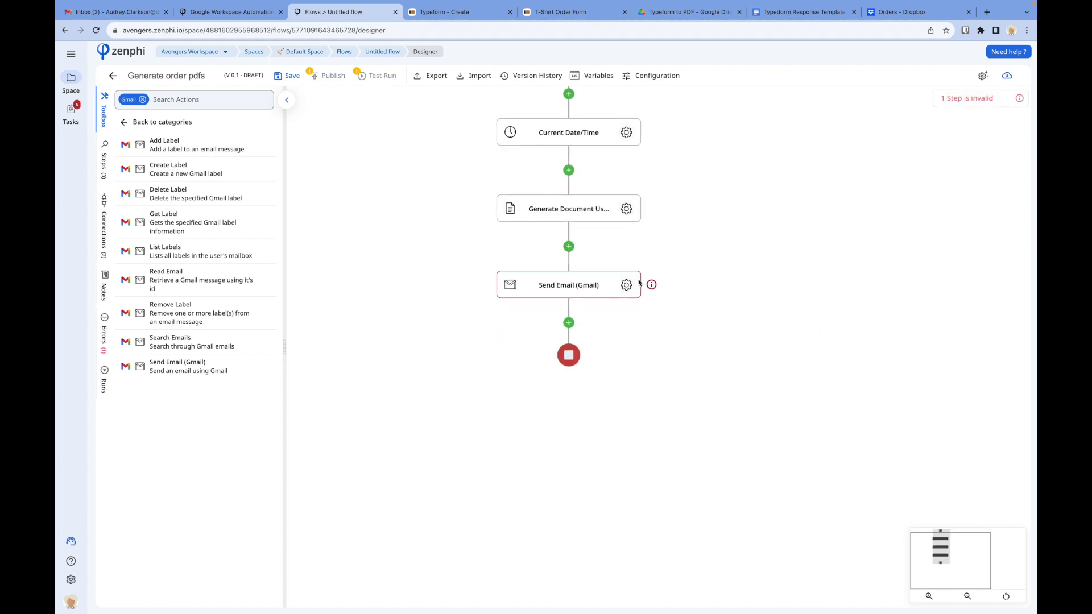
left_click(626, 285)
Step: Use the Gmail connection, send to the form's email-address answer, and set subject 'Order received'
left_click(861, 173)
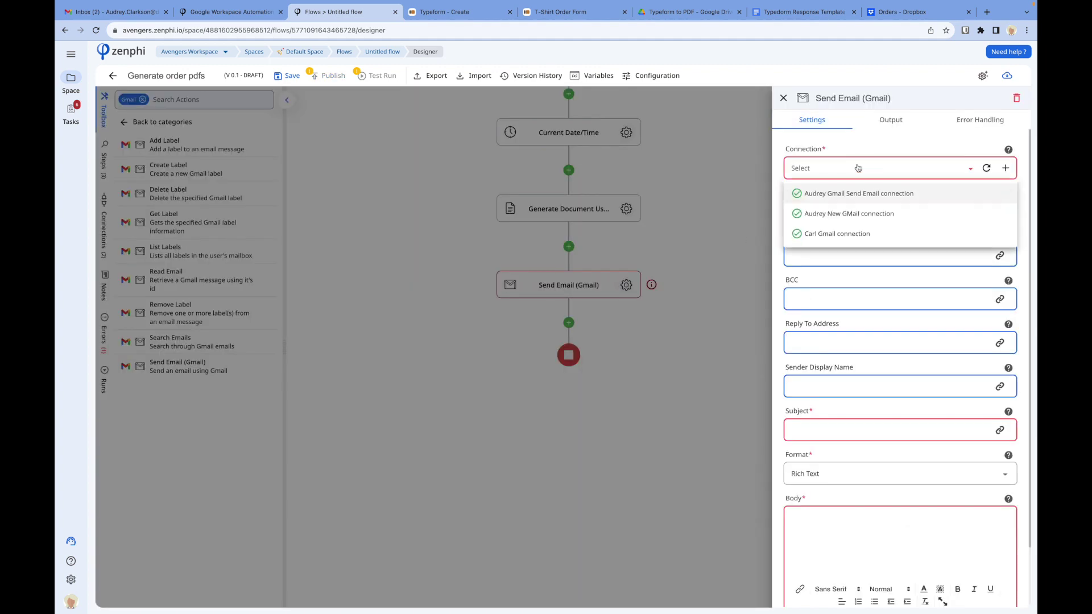
left_click(857, 194)
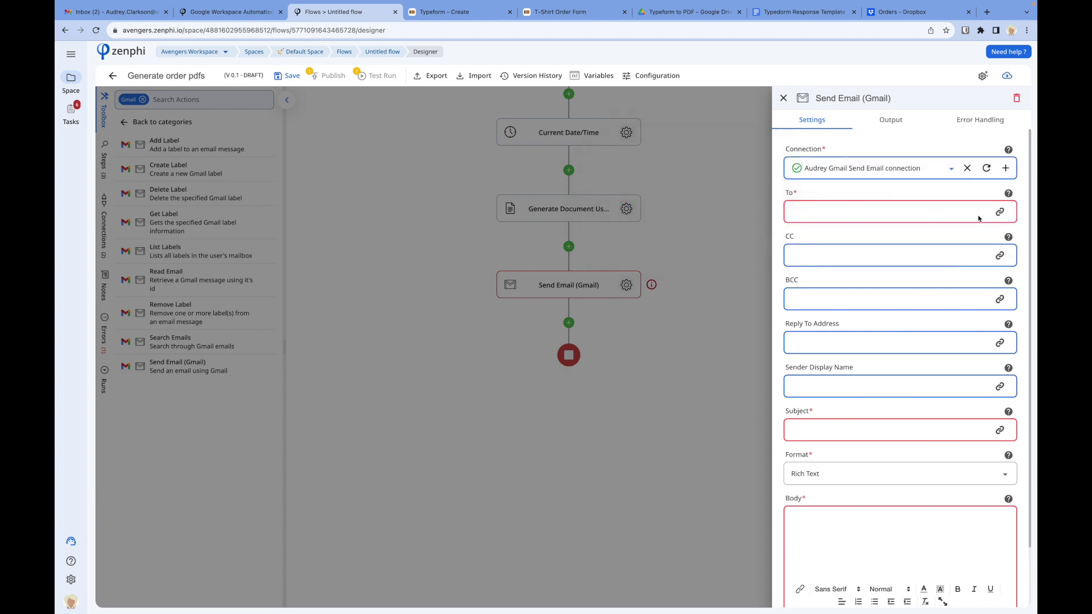
left_click(999, 215)
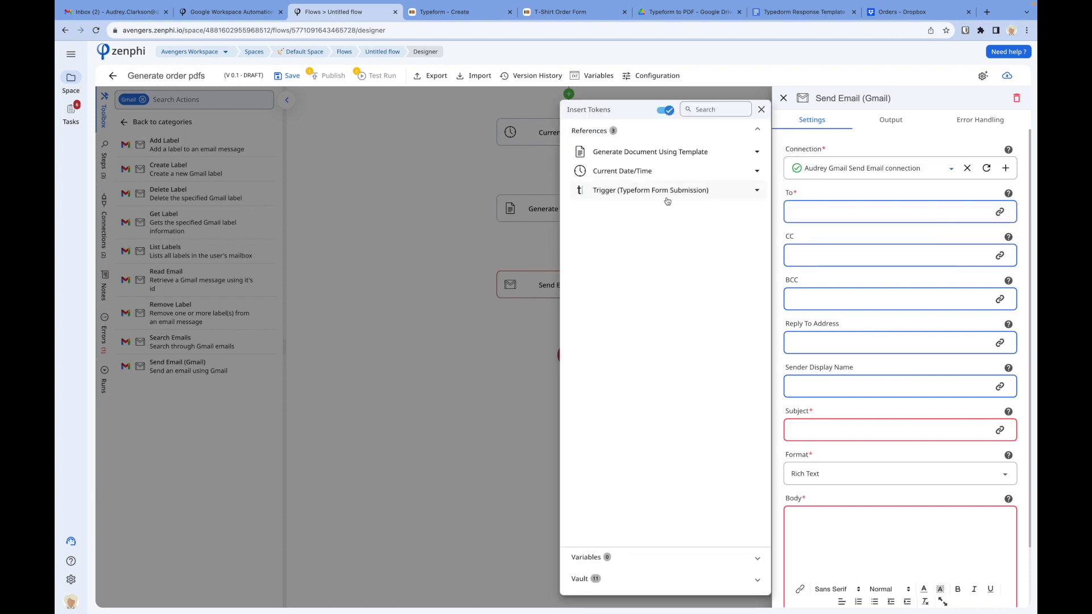
left_click(650, 191)
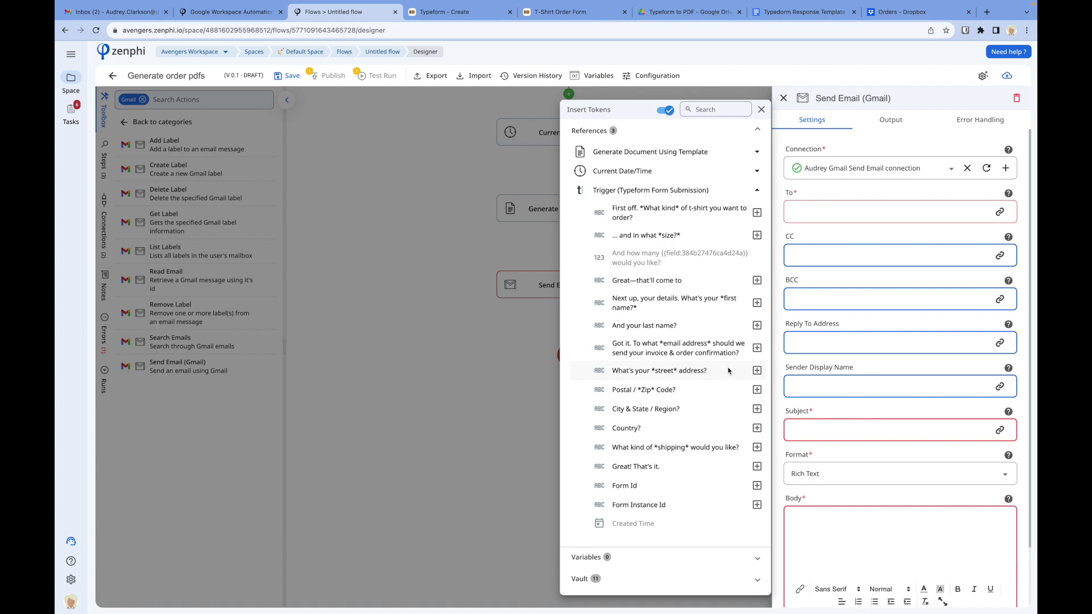
left_click(757, 348)
left_click(850, 431)
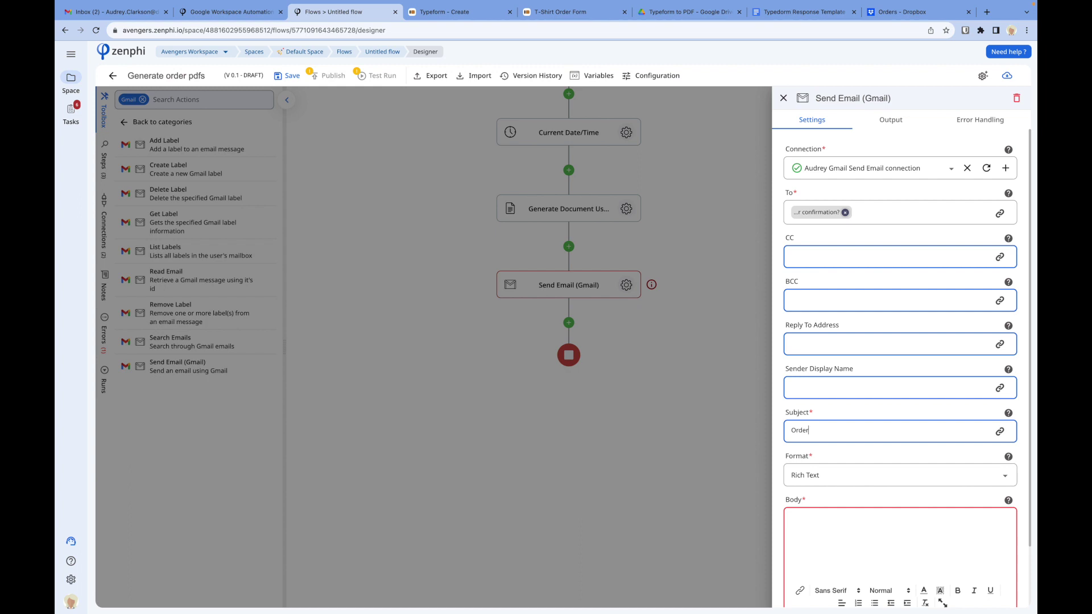
type("Order received!")
Step: Write the body: first-name greeting, then 'We have received your order. Please find a copy of your order attache…'
left_click(873, 536)
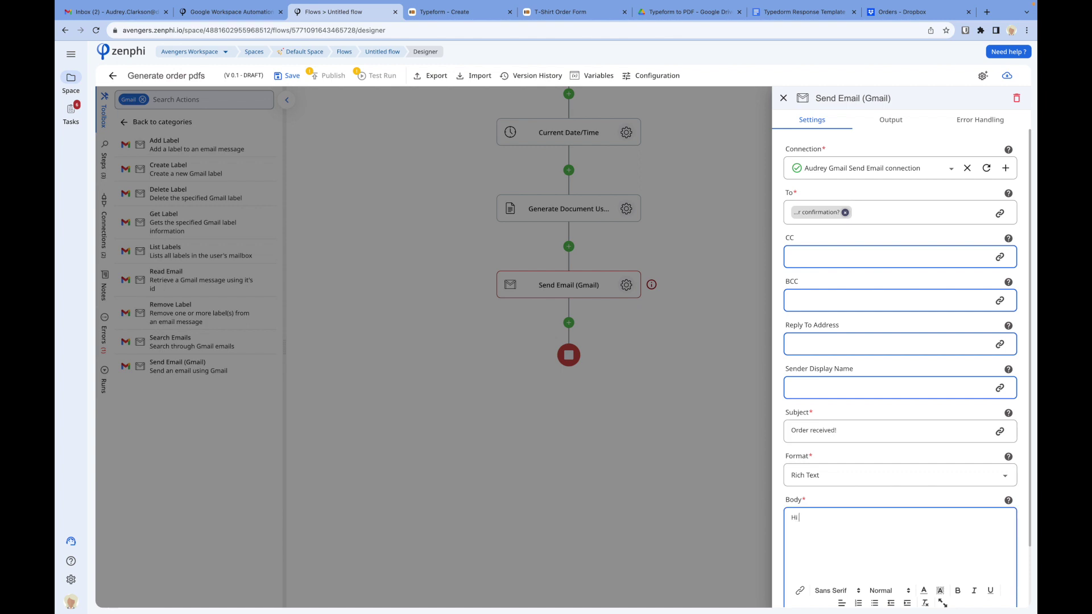
scroll(928, 431, "down", 2)
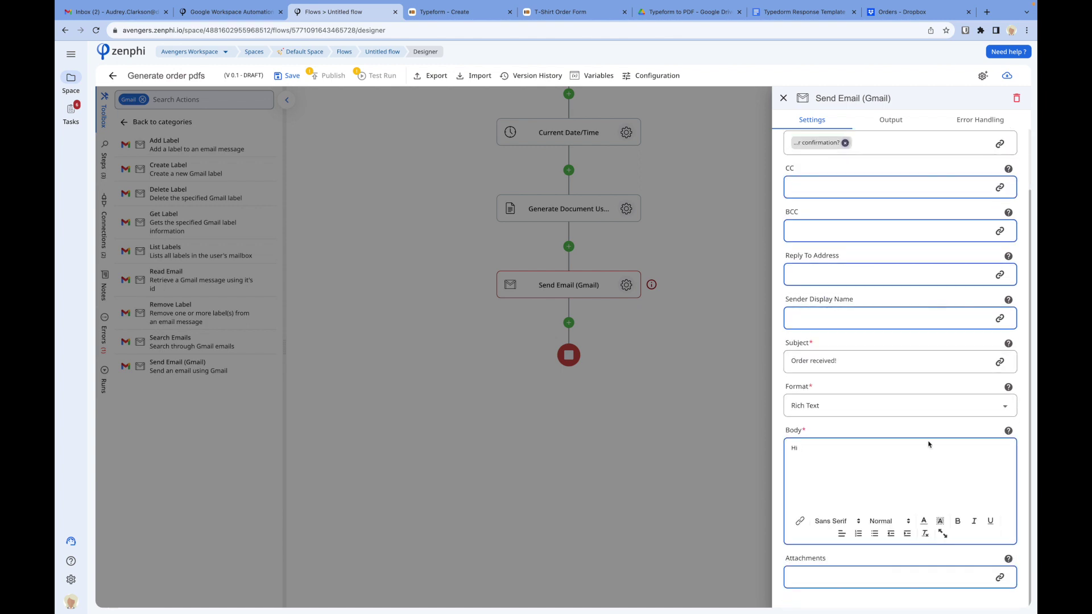
left_click(800, 527)
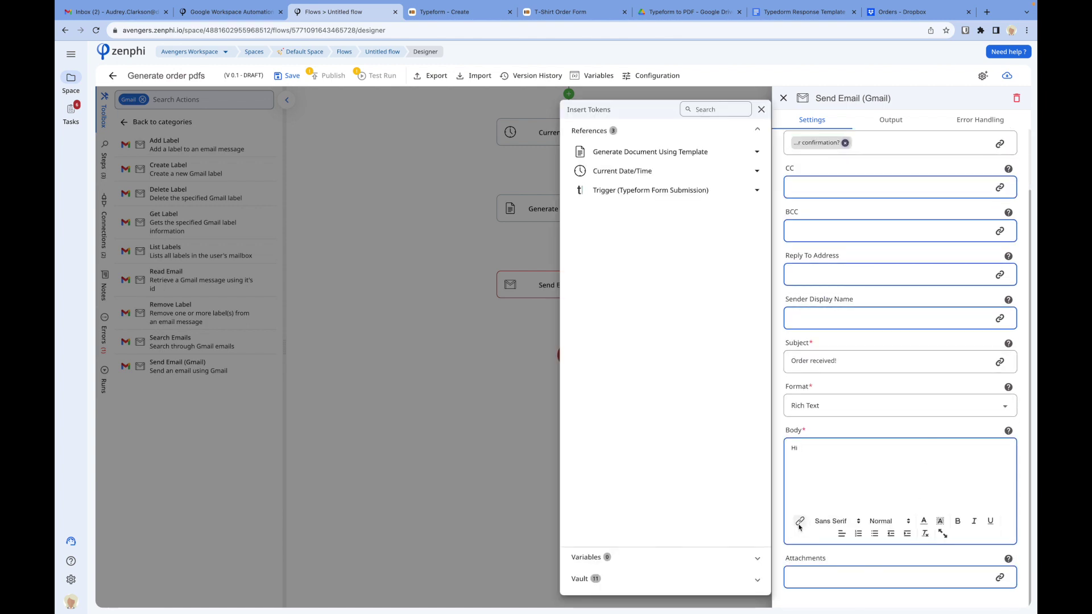
left_click(652, 193)
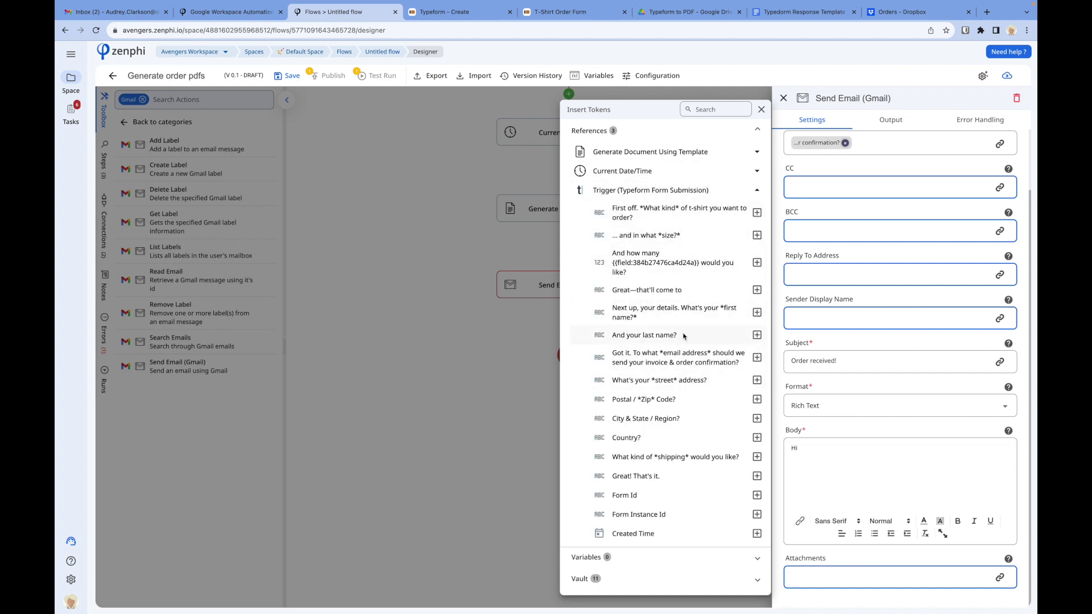
left_click(757, 313)
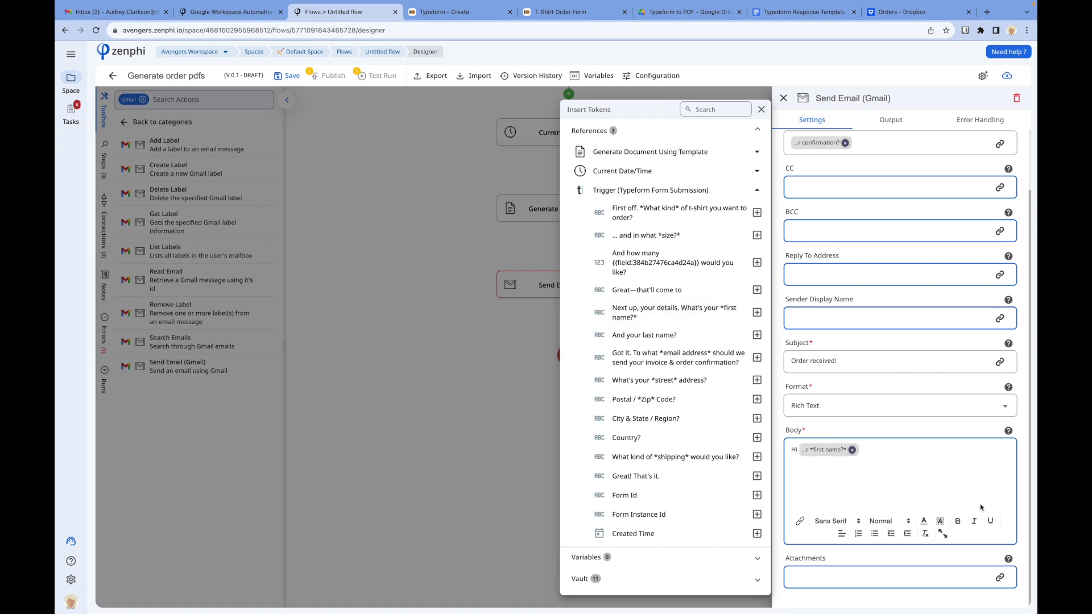
type(",")
key("Return")
type("We")
left_click(924, 485)
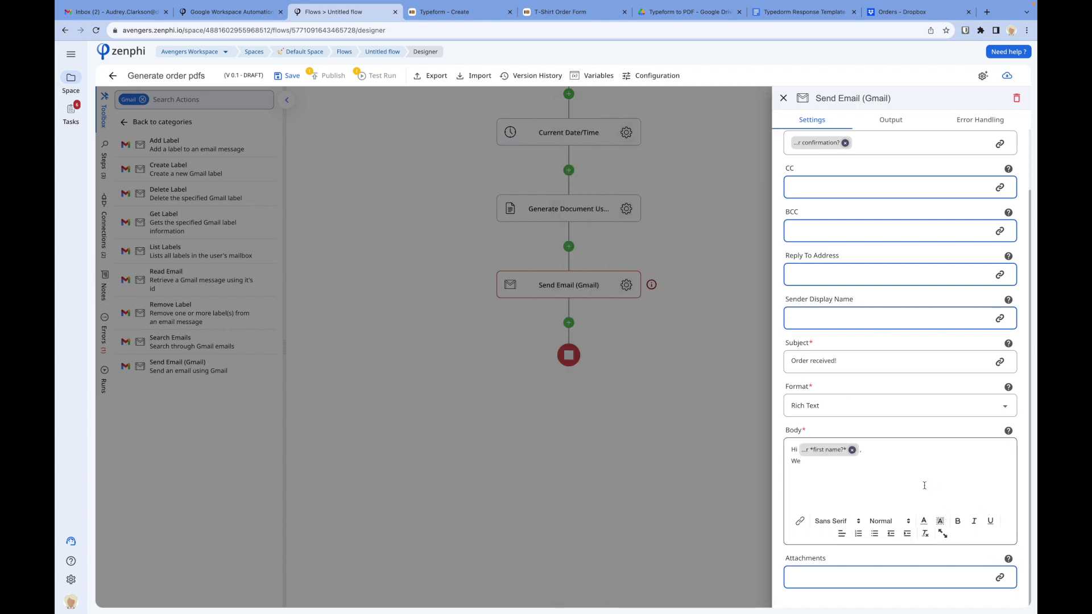
left_click(843, 472)
type("e ha")
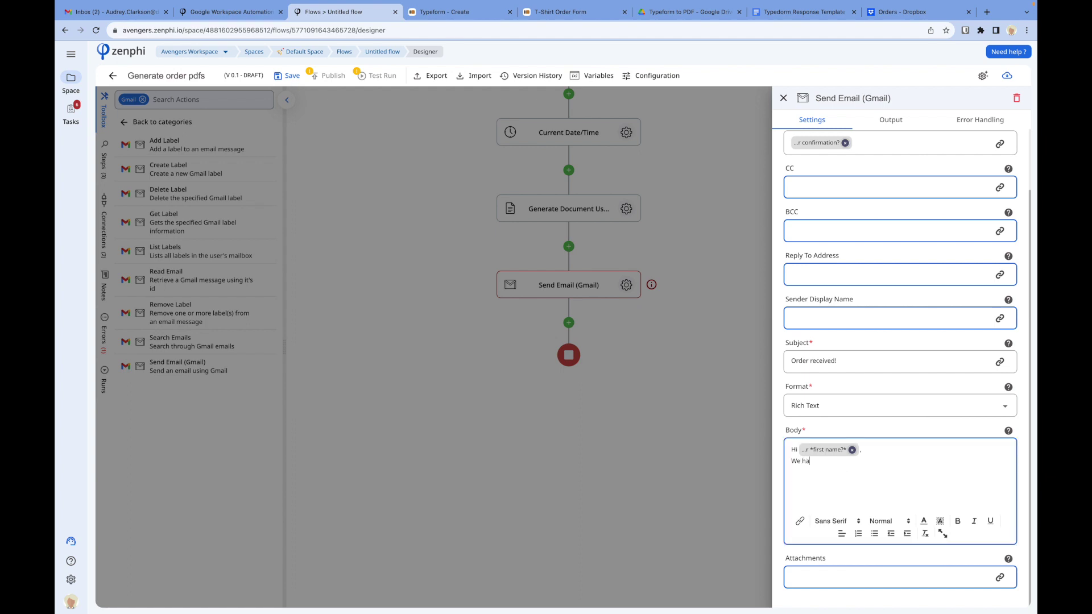
type("ve received your order. PLease find a copy of your or")
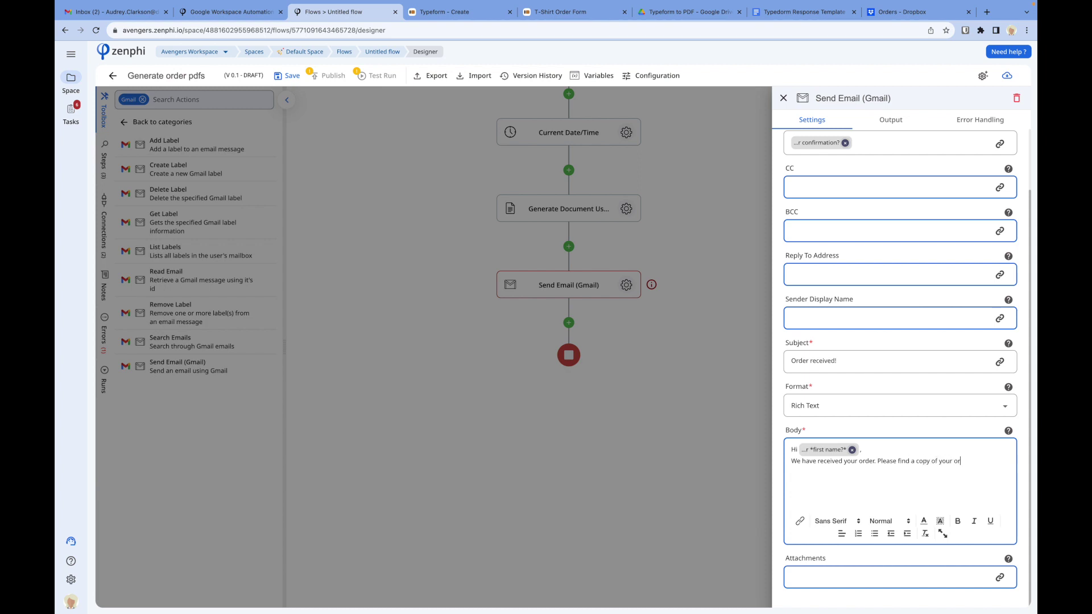
type("der attached.")
Step: Attach Generate Document's PDF File to the email, then save and publish the flow
left_click(901, 574)
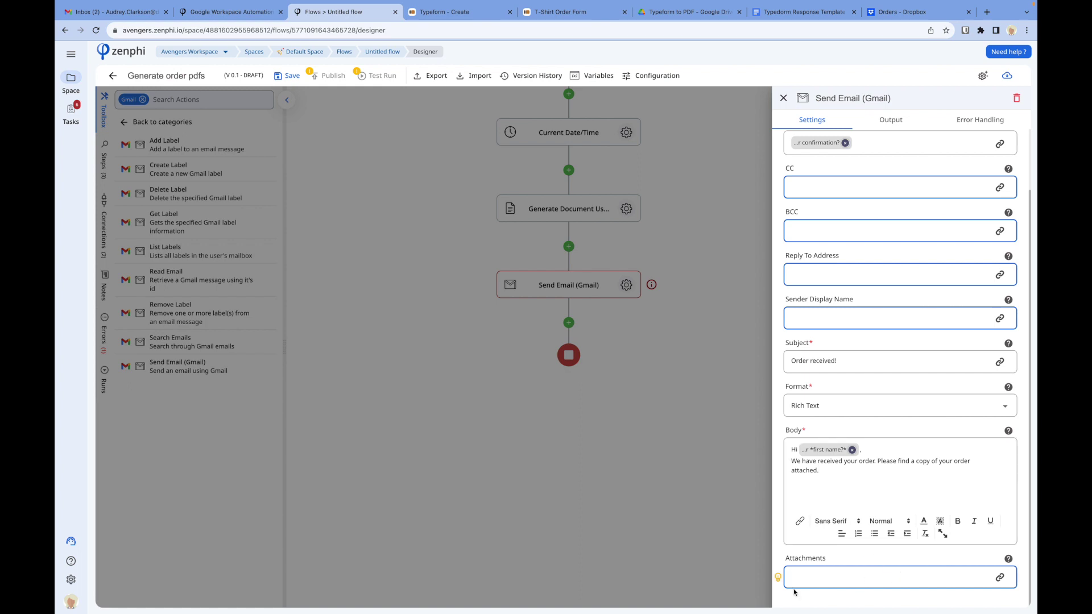
left_click(779, 578)
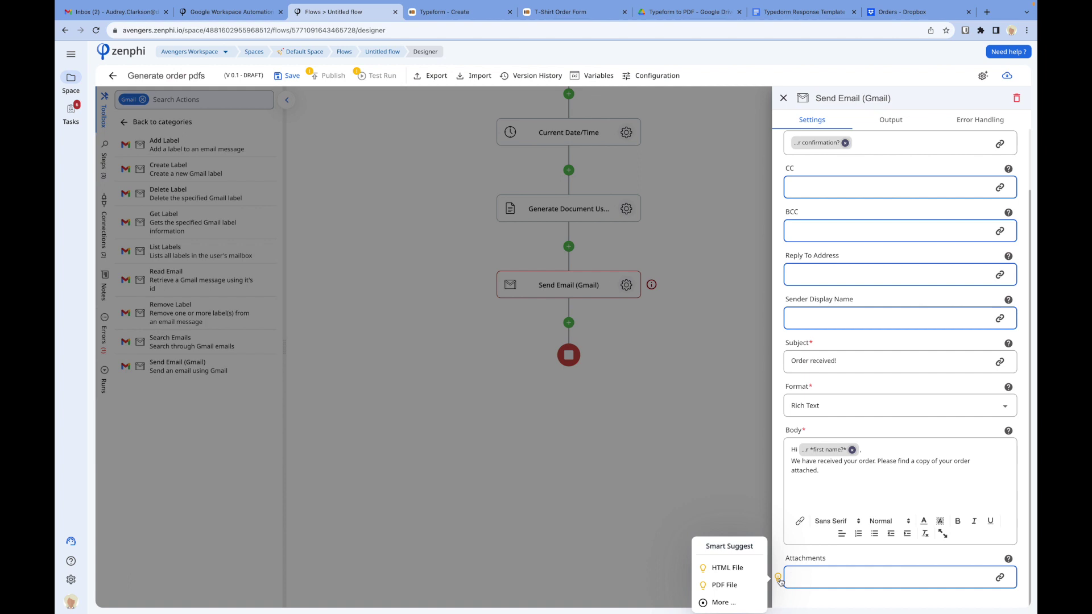
left_click(999, 578)
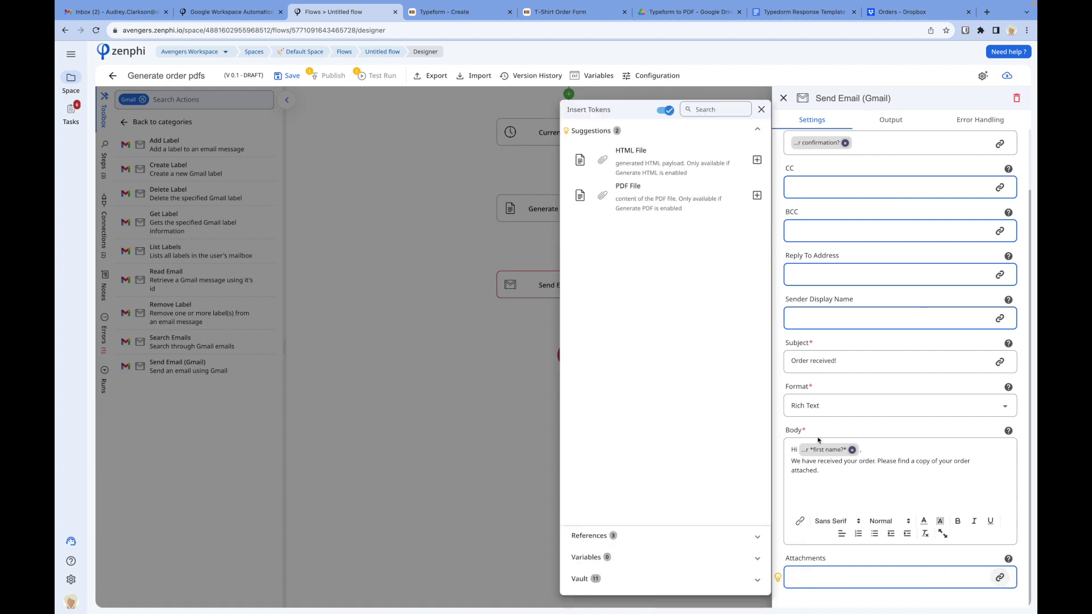
left_click(699, 537)
left_click(686, 176)
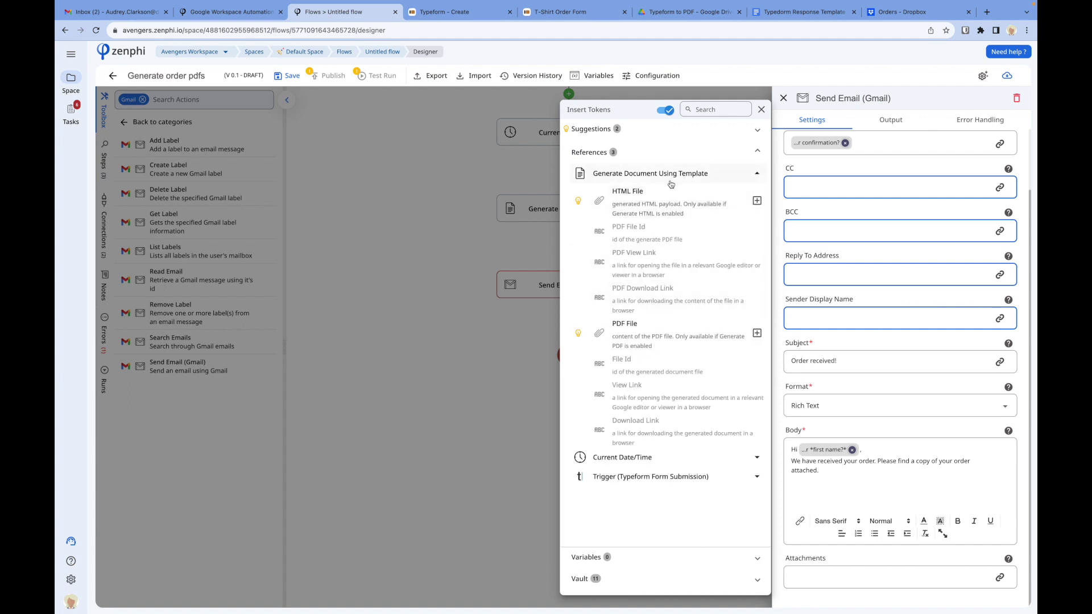
left_click(757, 333)
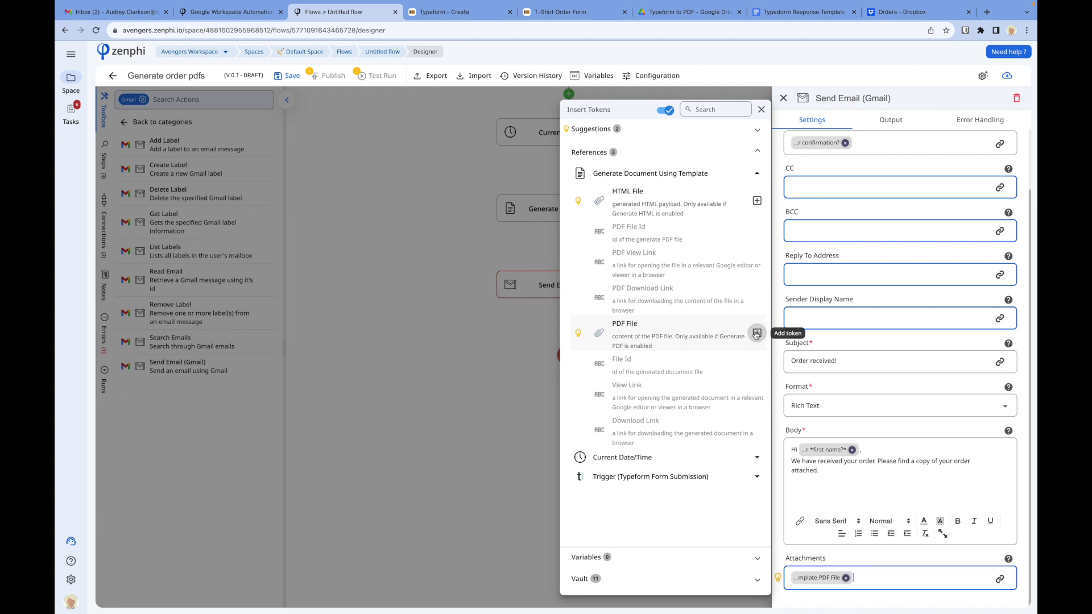
left_click(500, 445)
left_click(501, 445)
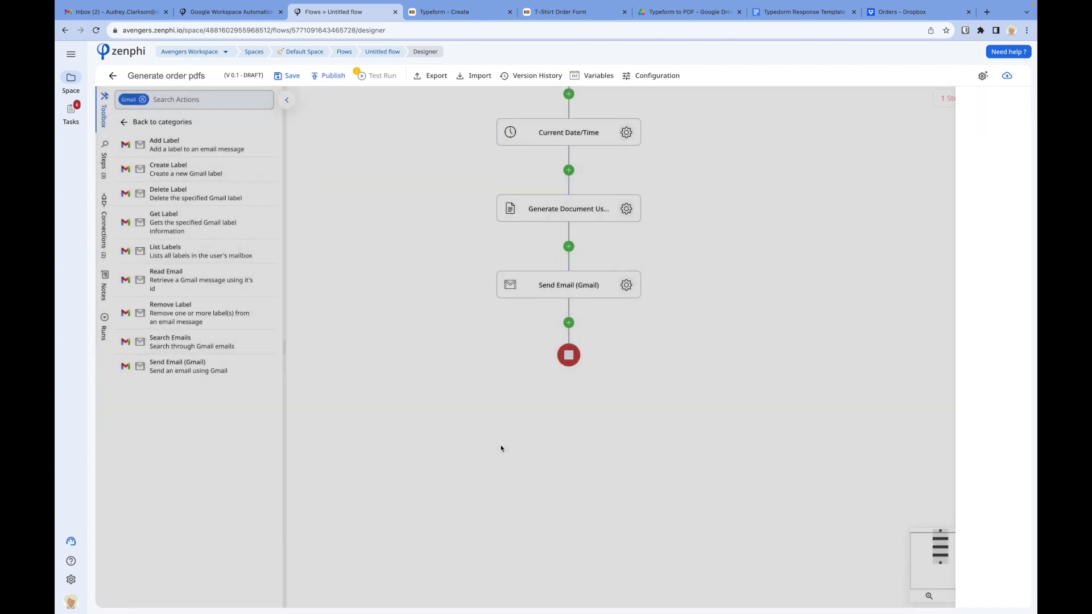
left_click(292, 77)
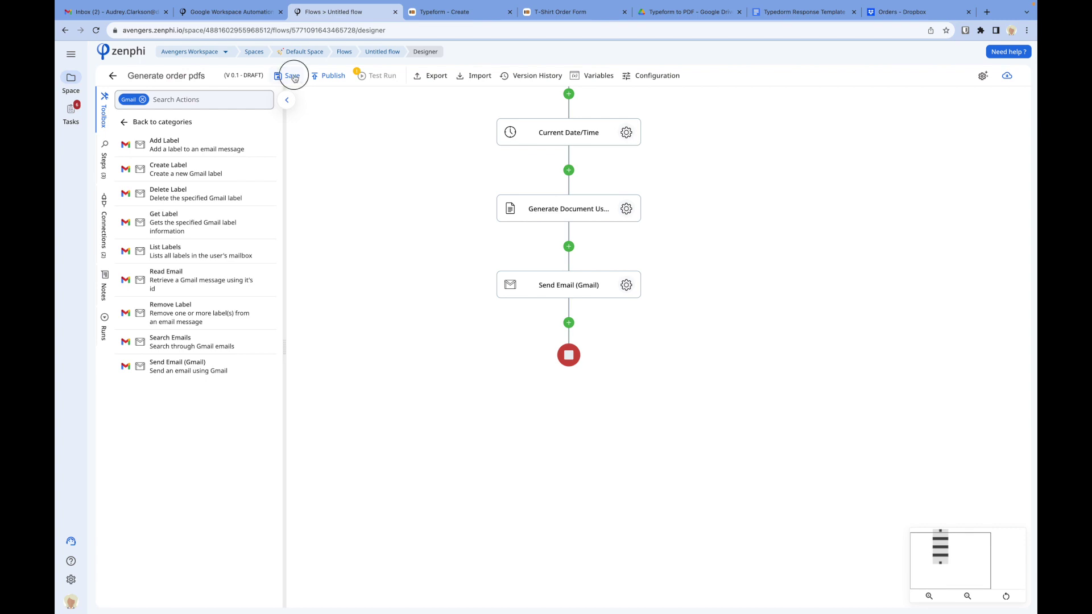
left_click(330, 77)
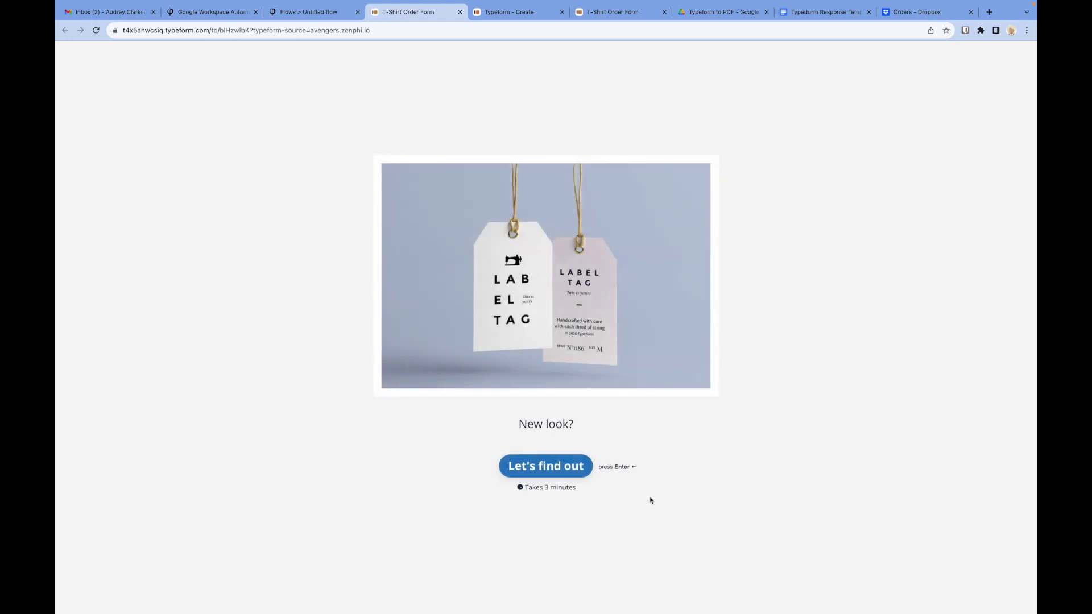
Step: Start the order form and choose the Black striped shirt, size S, quantity 2
left_click(558, 476)
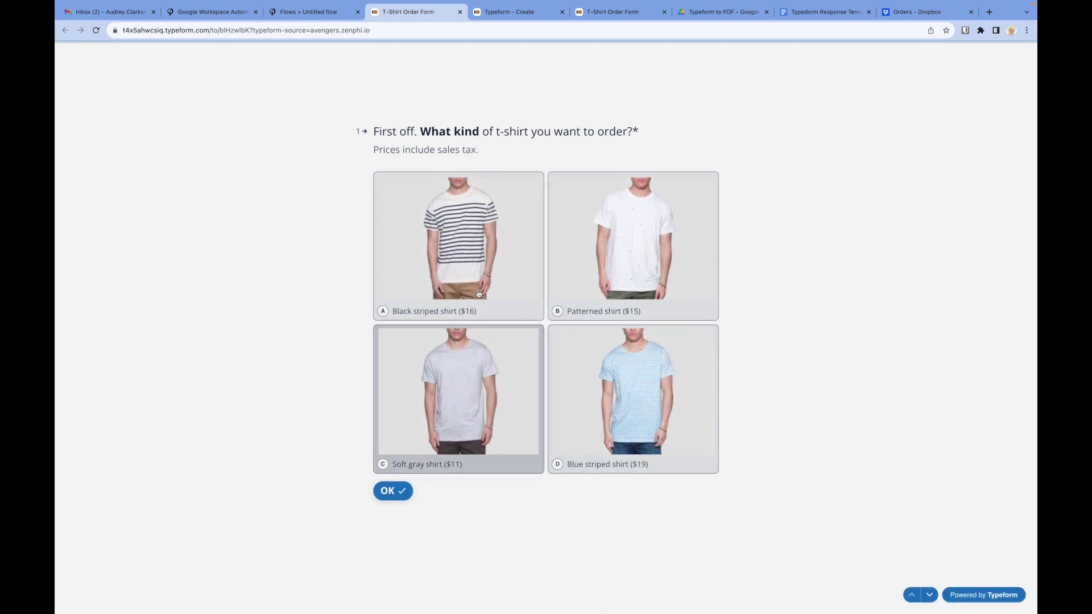
left_click(479, 294)
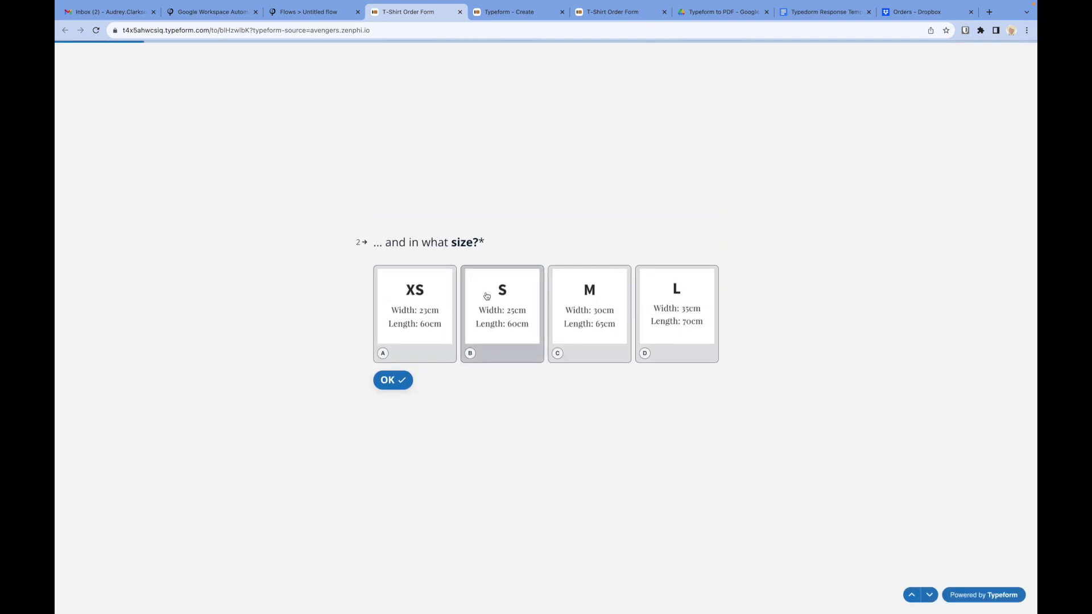
left_click(486, 295)
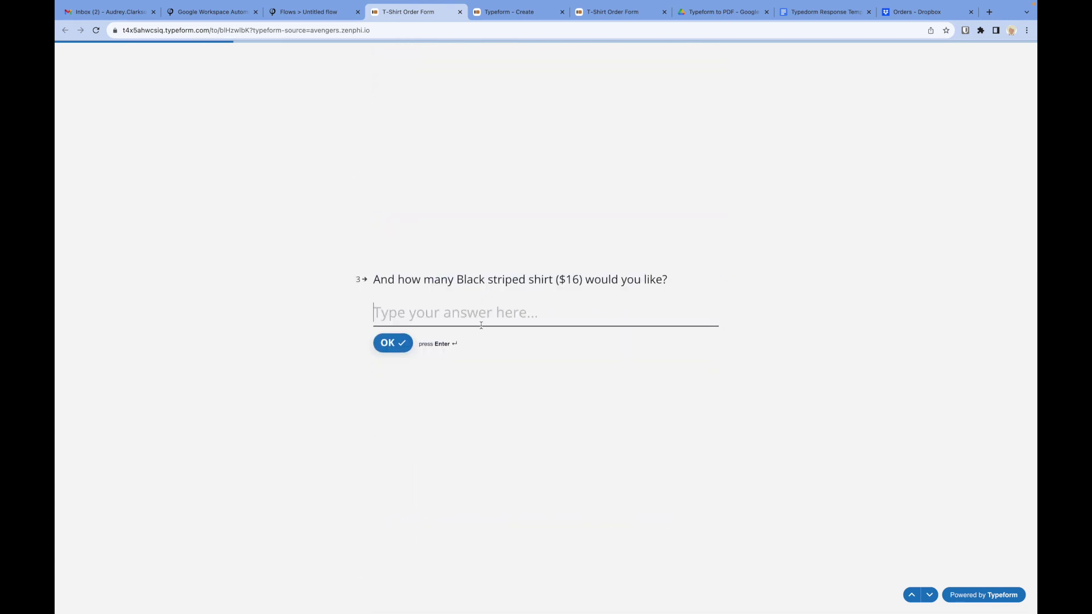
type("2")
key("Return")
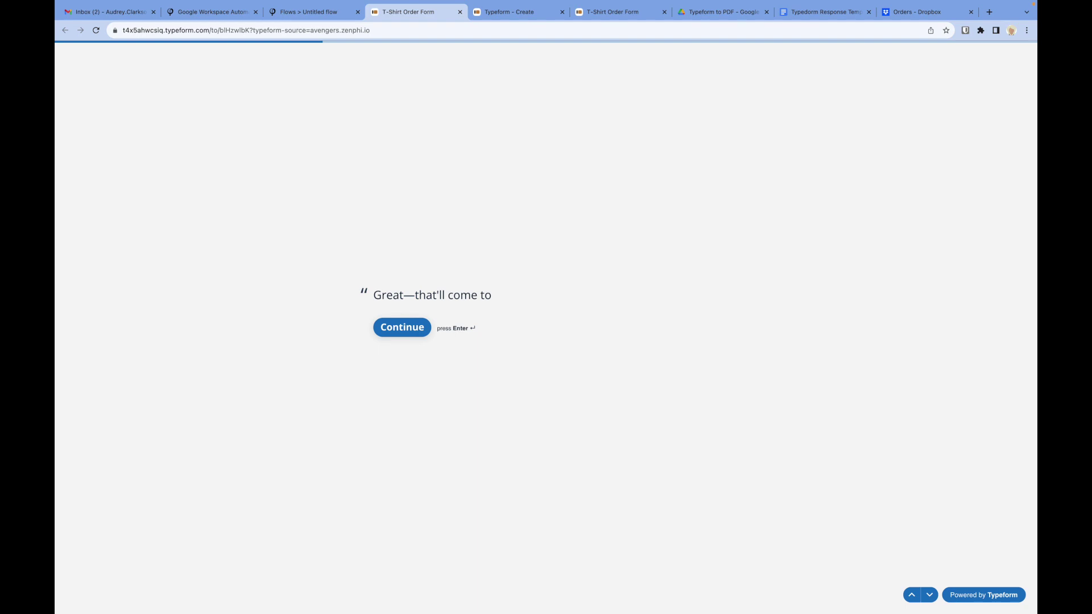
key("Return")
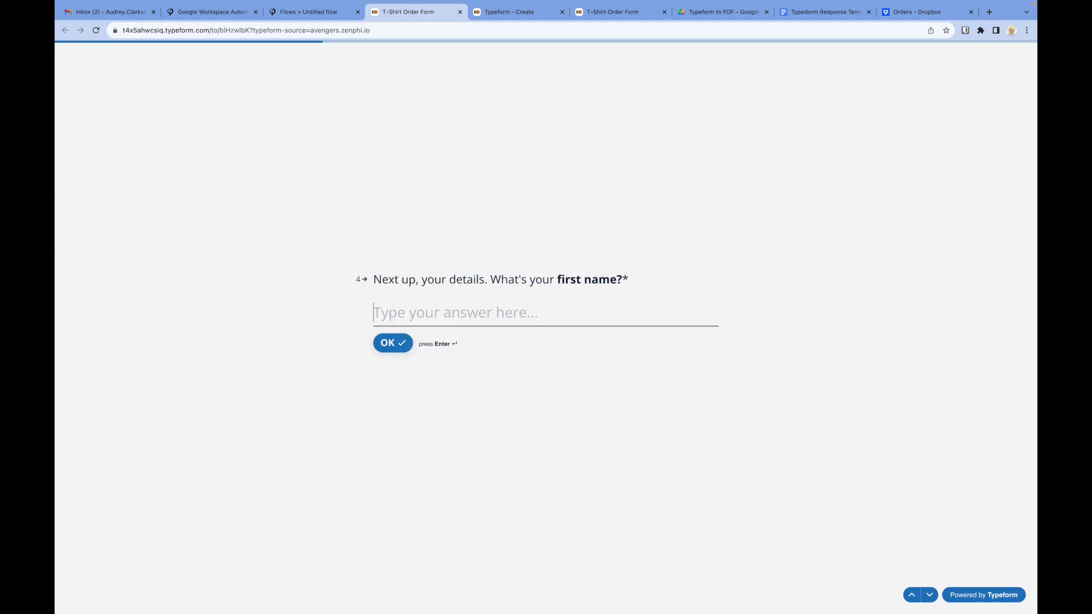
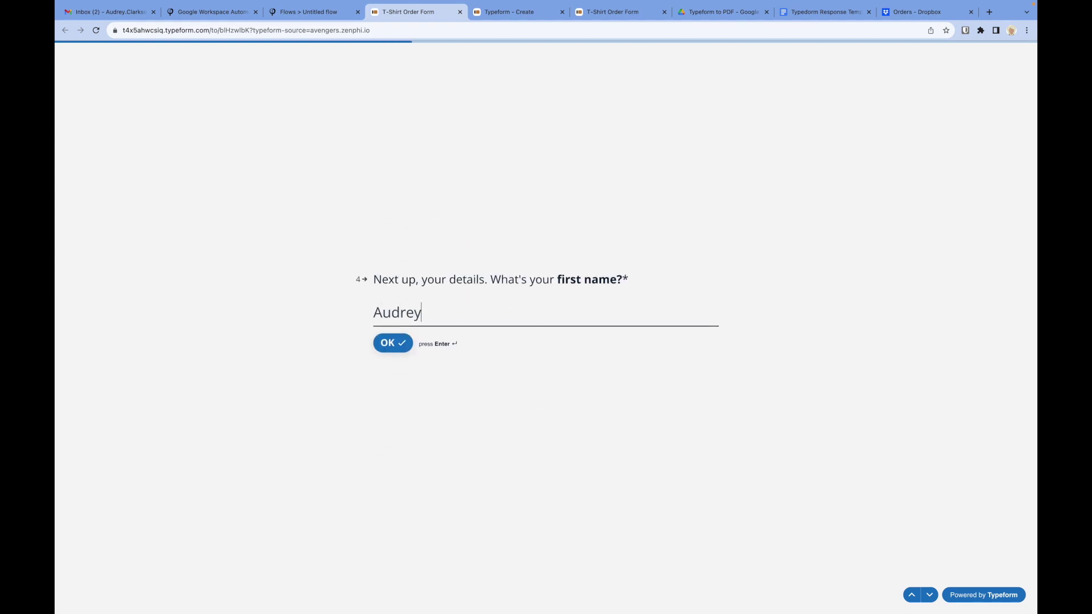
Step: Enter the customer's first name, last name and email address
key("Return")
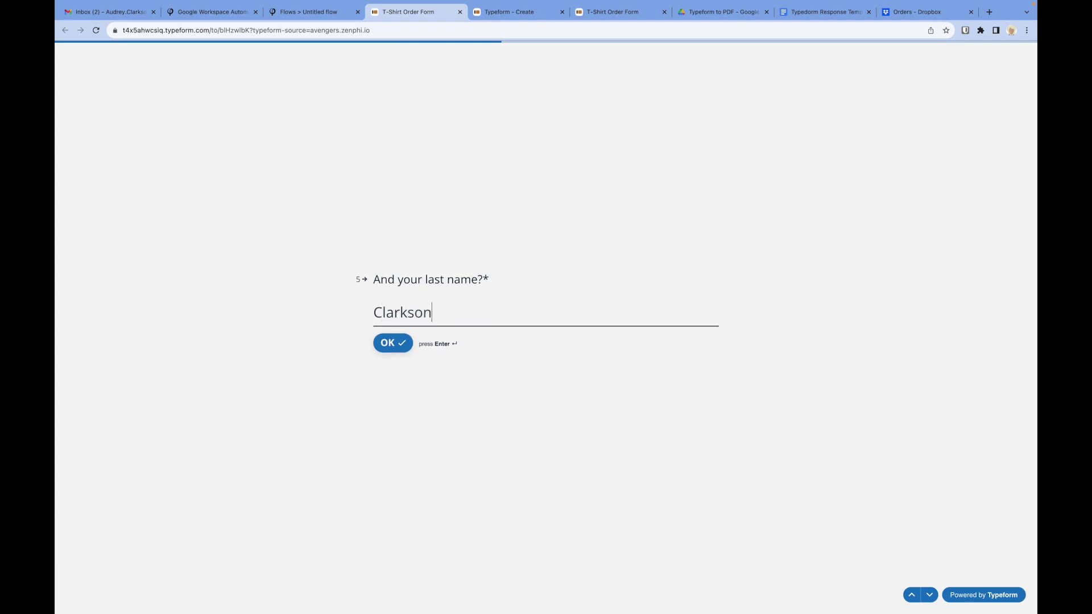
key("Return")
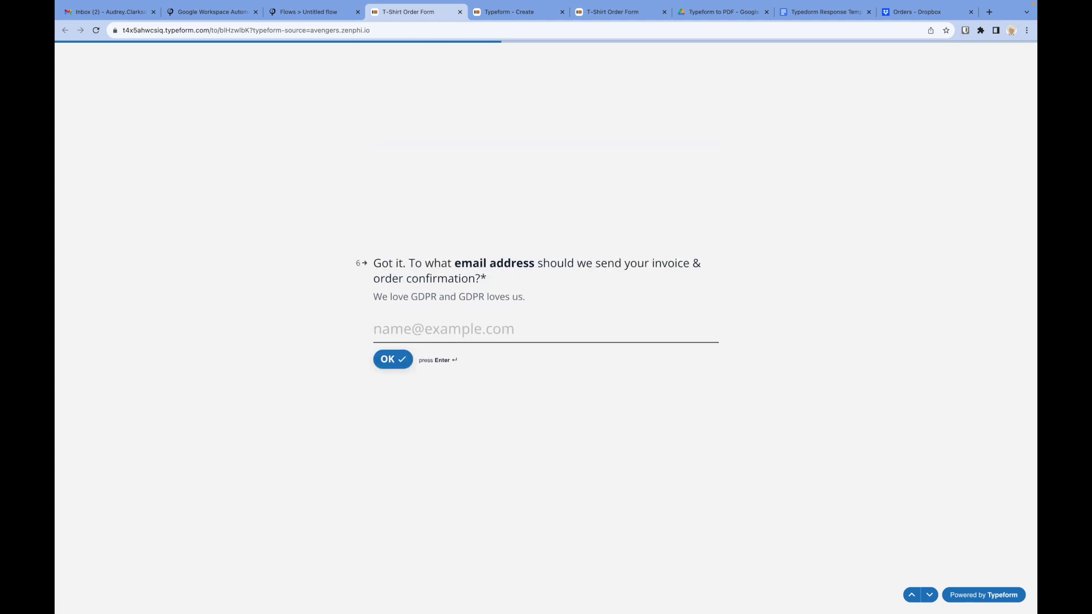
type("au")
key("Down")
key("Return")
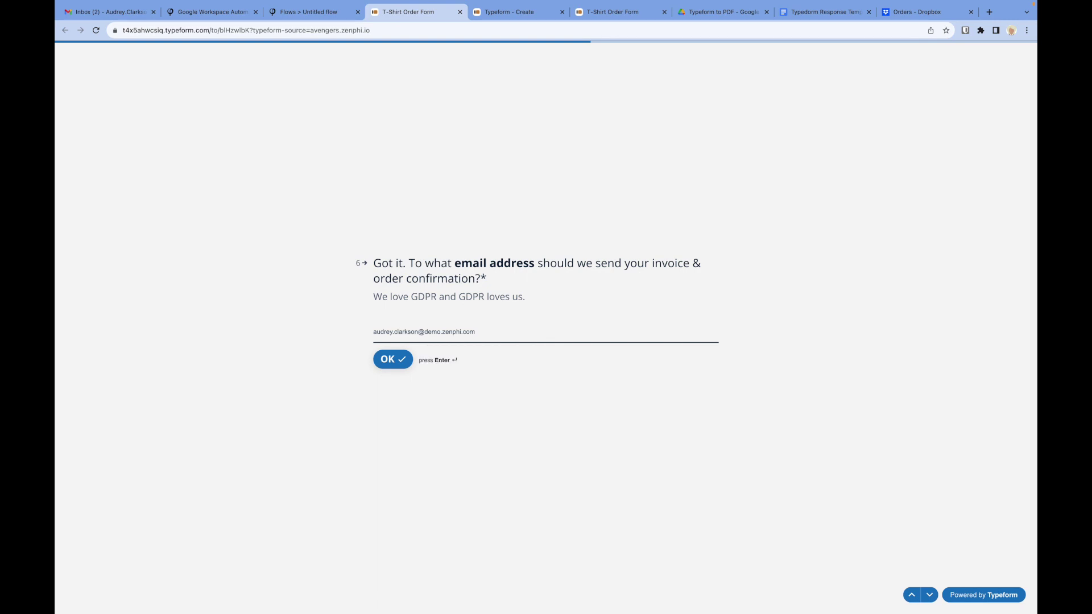
key("Return")
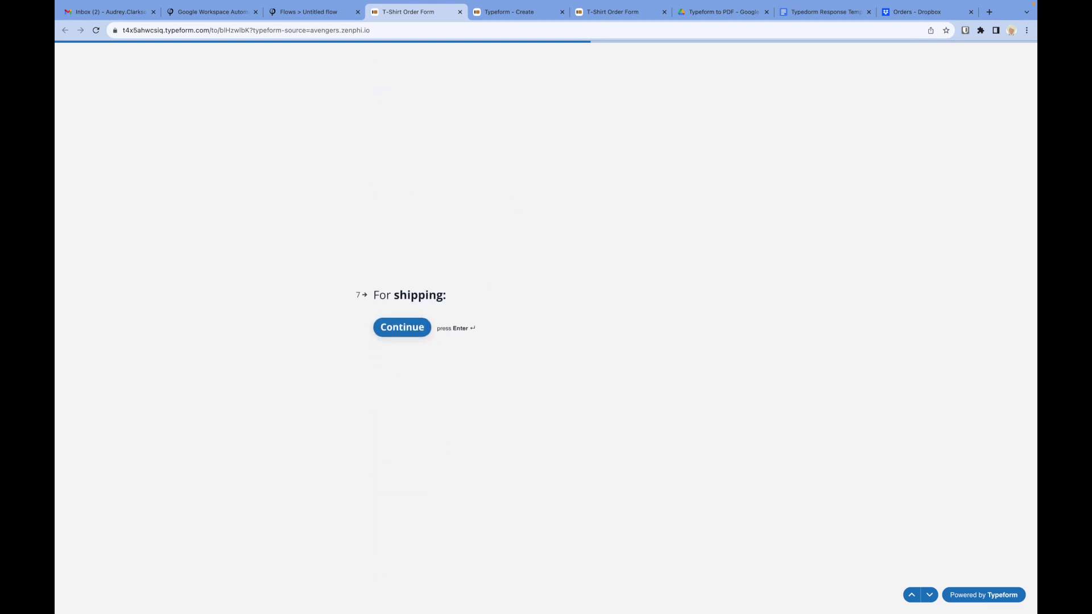
Step: Fill in the shipping street address, postal code and city/state answers
key("Return")
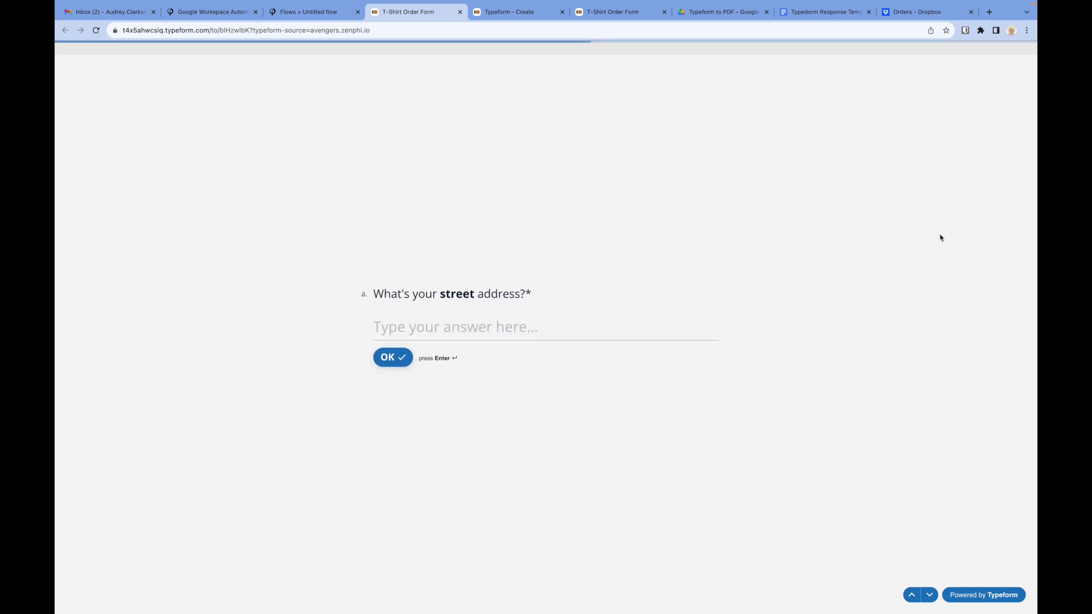
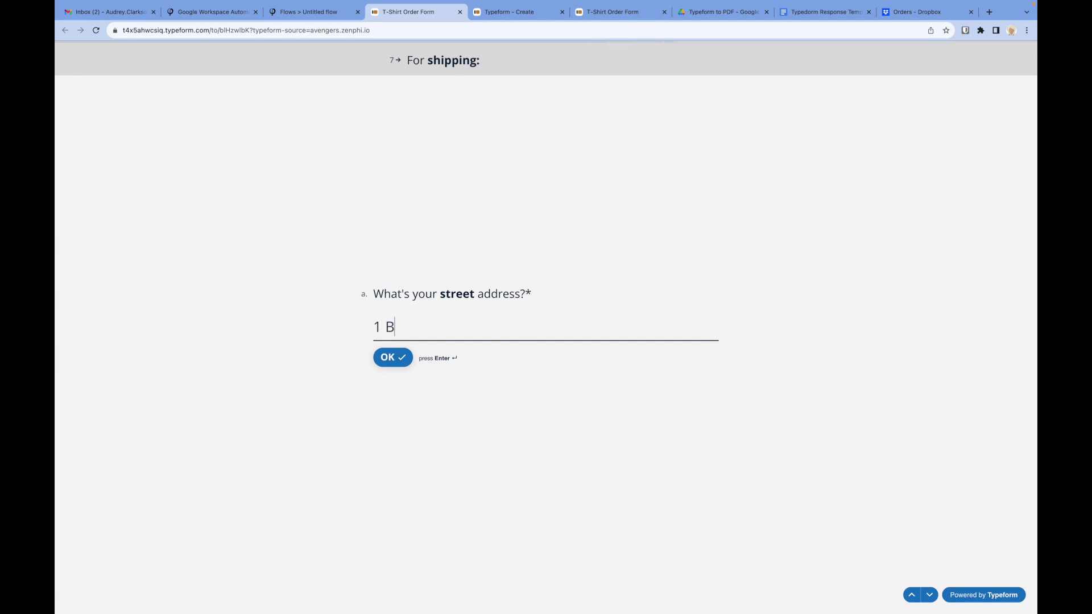
key("Return")
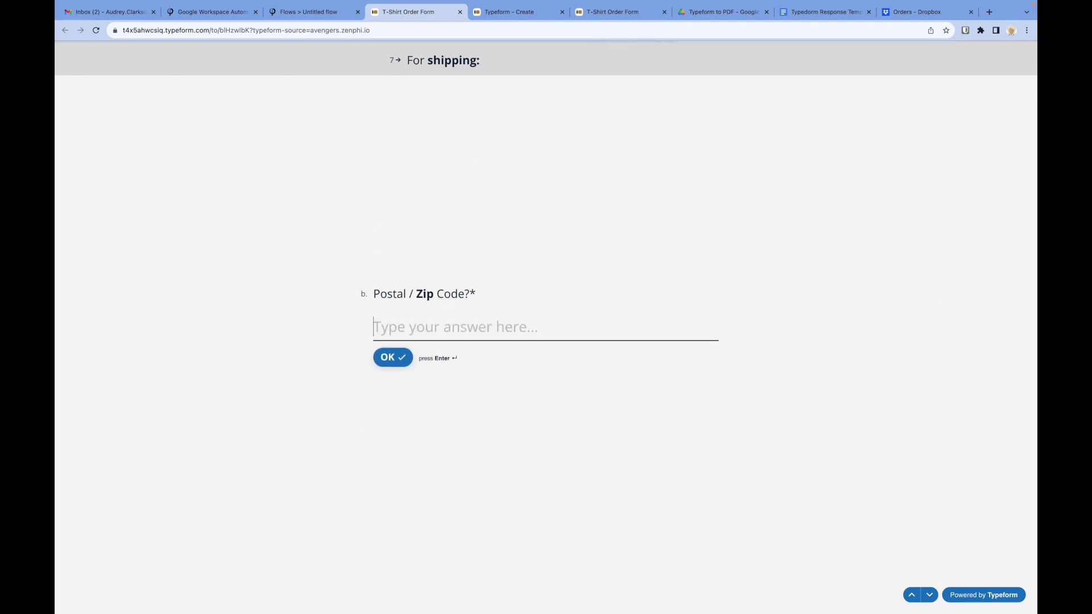
type("3186")
key("Return")
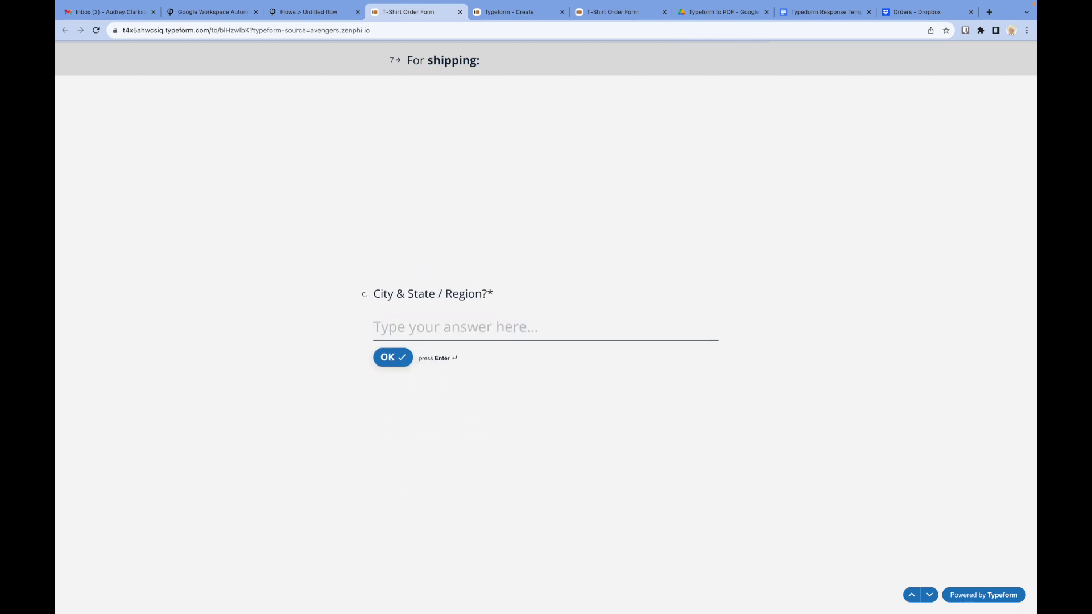
type("Vi")
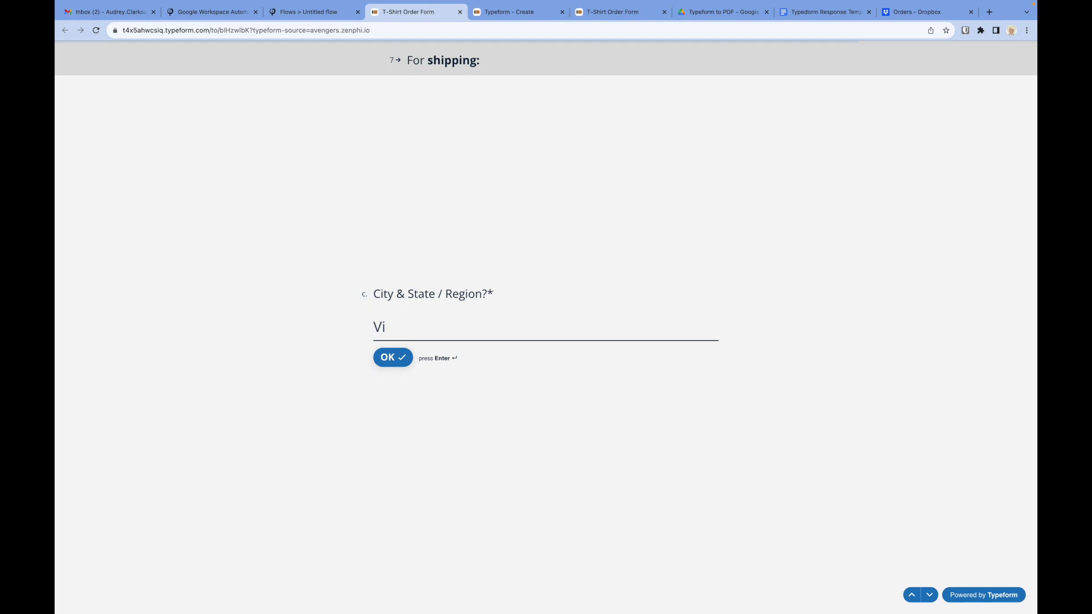
key("BackSpace")
type("IC")
key("Return")
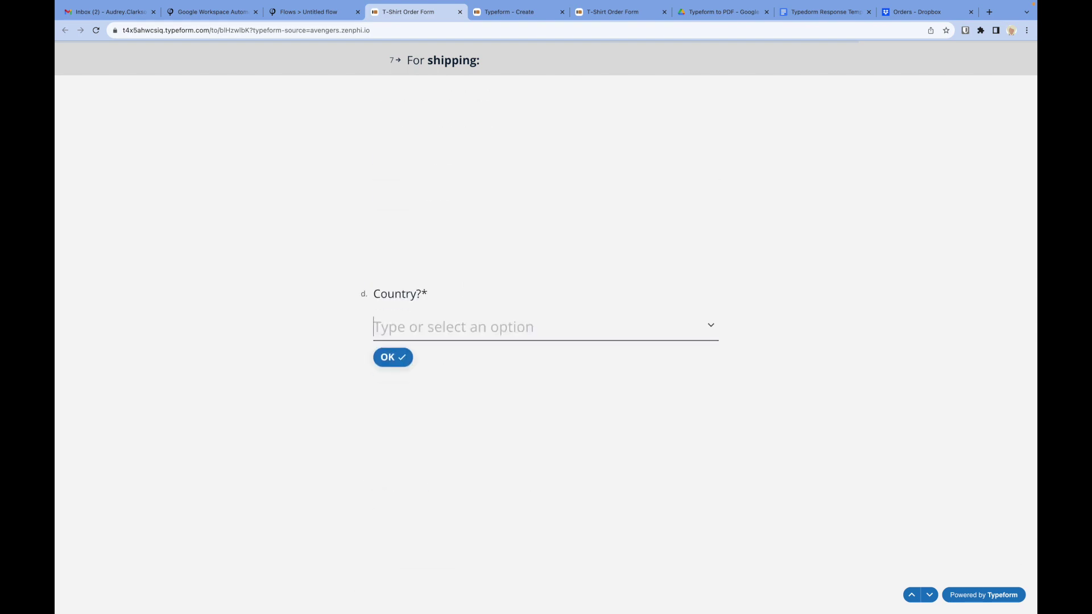
Step: Choose Australia as the country and Express shipping, then submit the form
type("Aus")
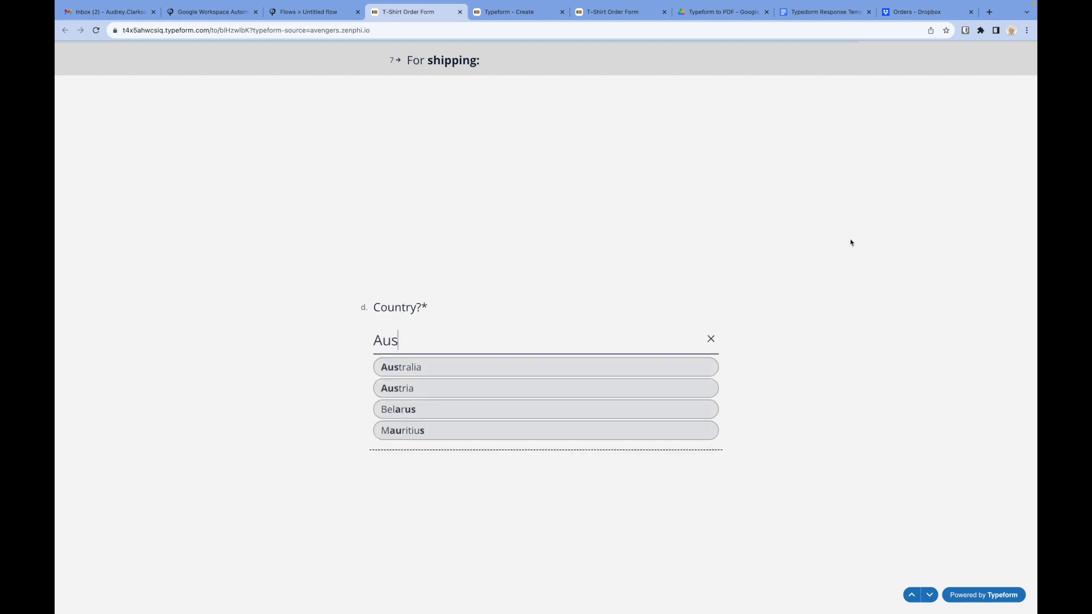
left_click(648, 370)
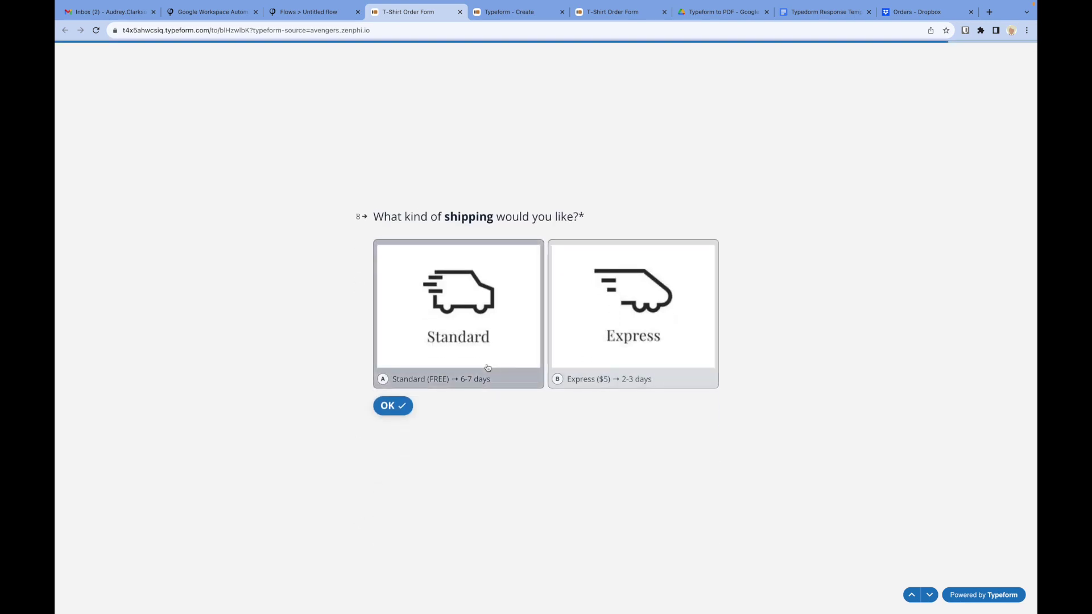
left_click(631, 354)
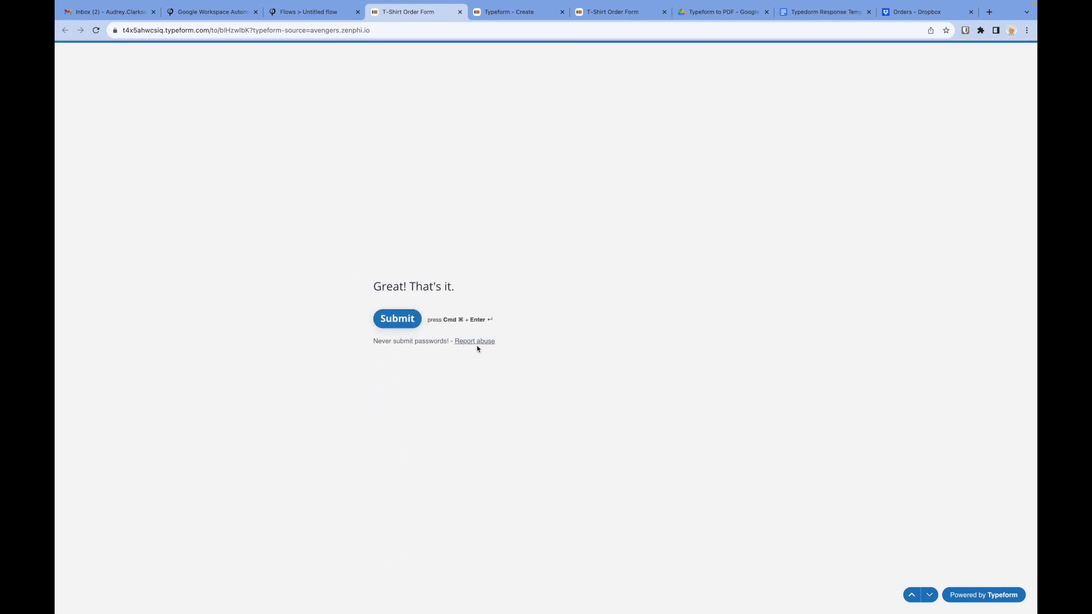
left_click(398, 324)
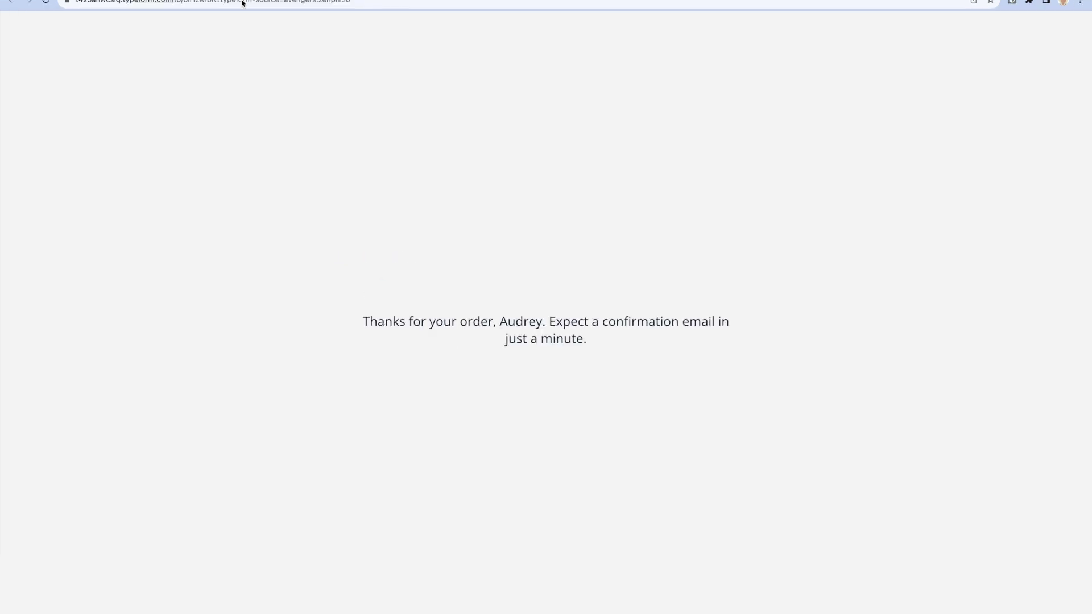
Step: Dismiss the publish dialog and open the latest Generate order pdfs run from Recent Runs
left_click(301, 8)
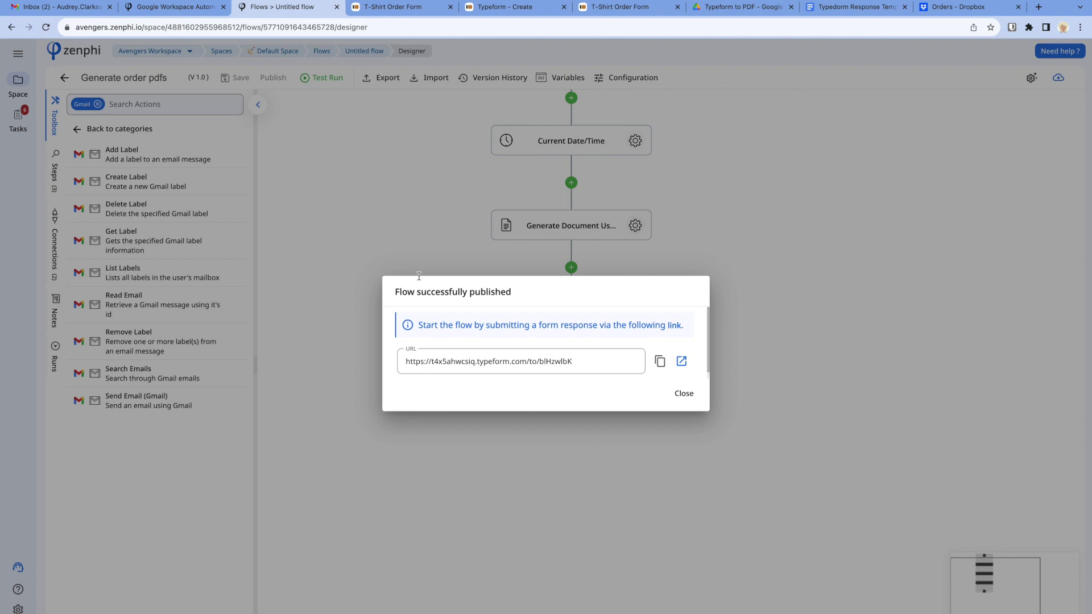
left_click(669, 372)
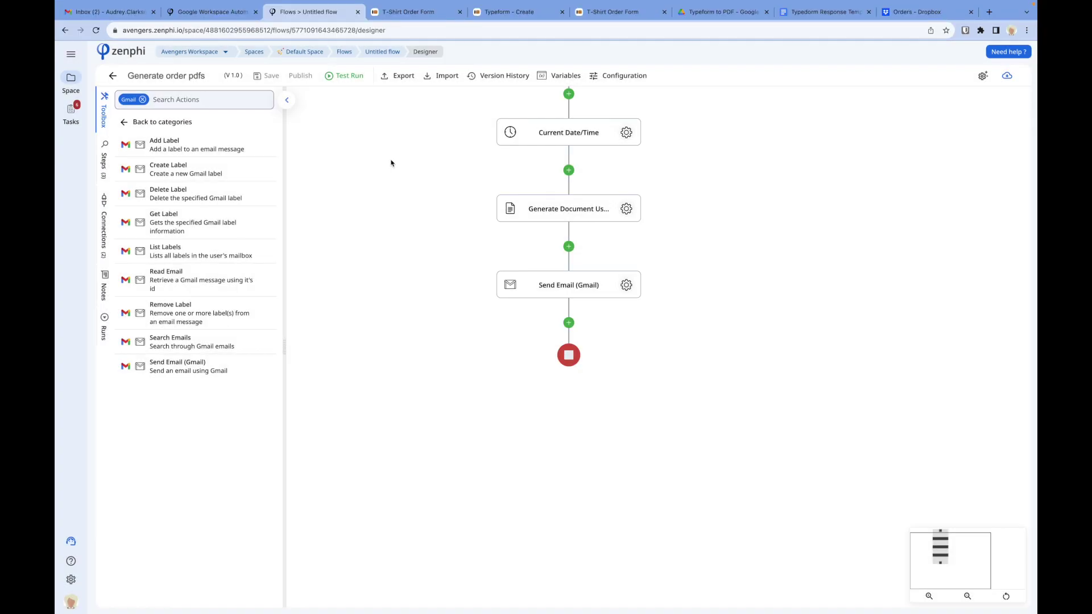
left_click(382, 51)
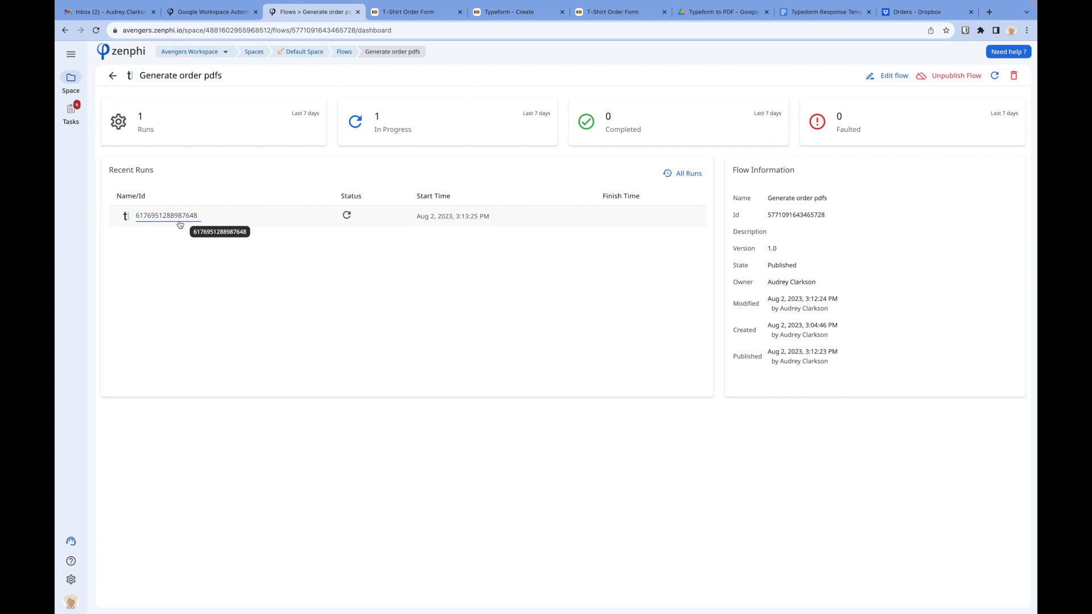
left_click(179, 224)
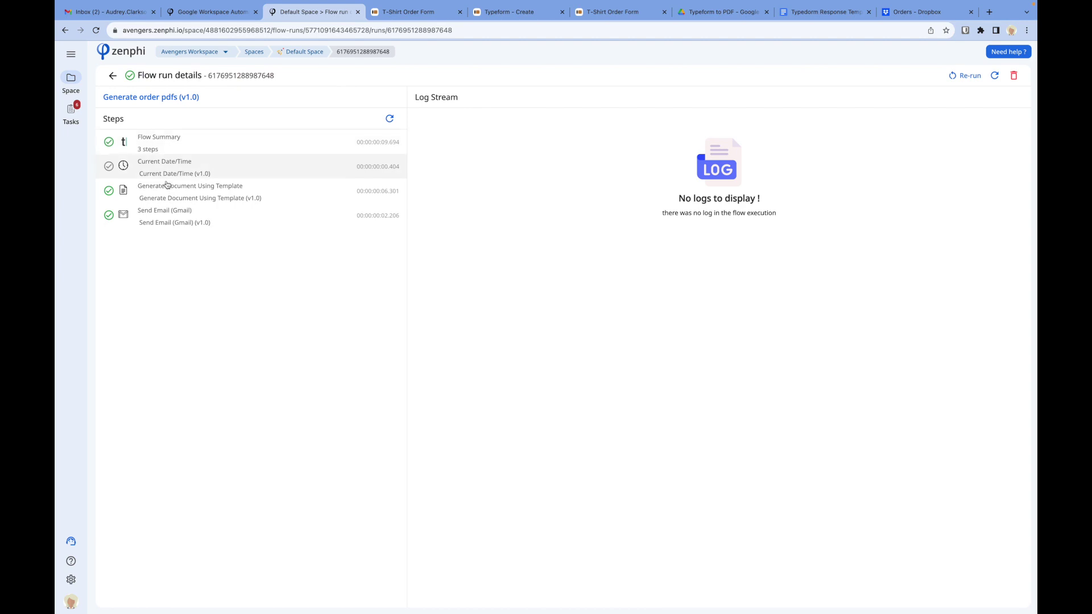
left_click(129, 13)
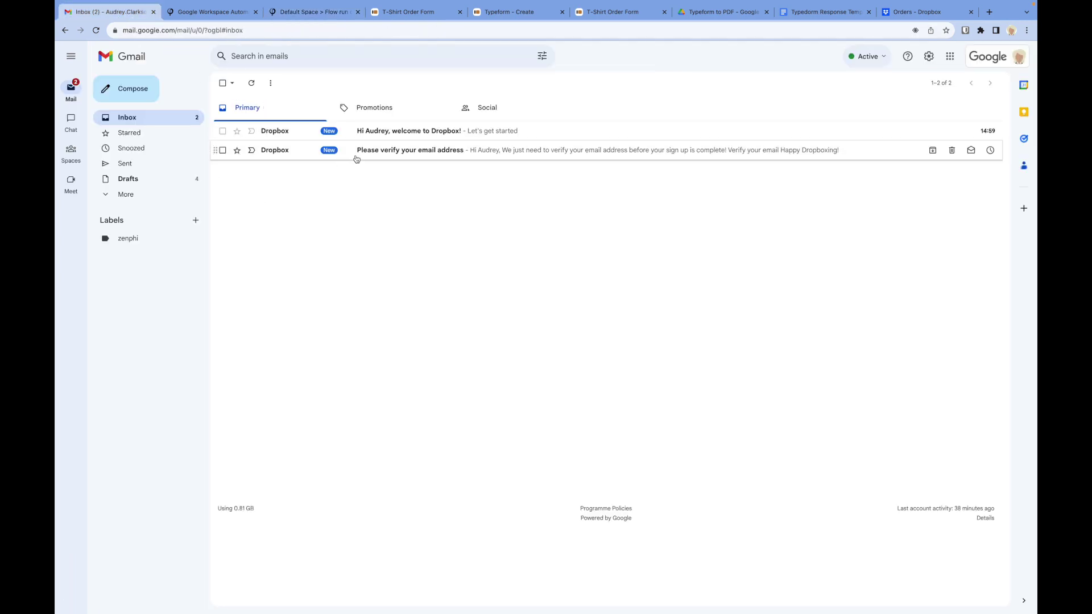
Step: Open the Order received! email and check the submitted date and order values in the attached PDF
left_click(252, 83)
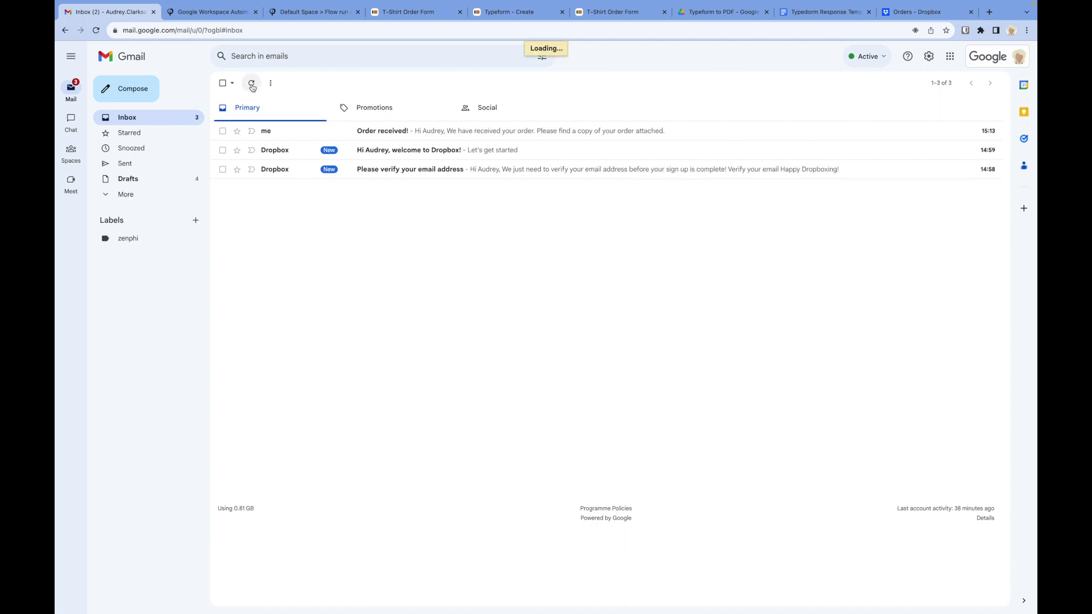
left_click(384, 136)
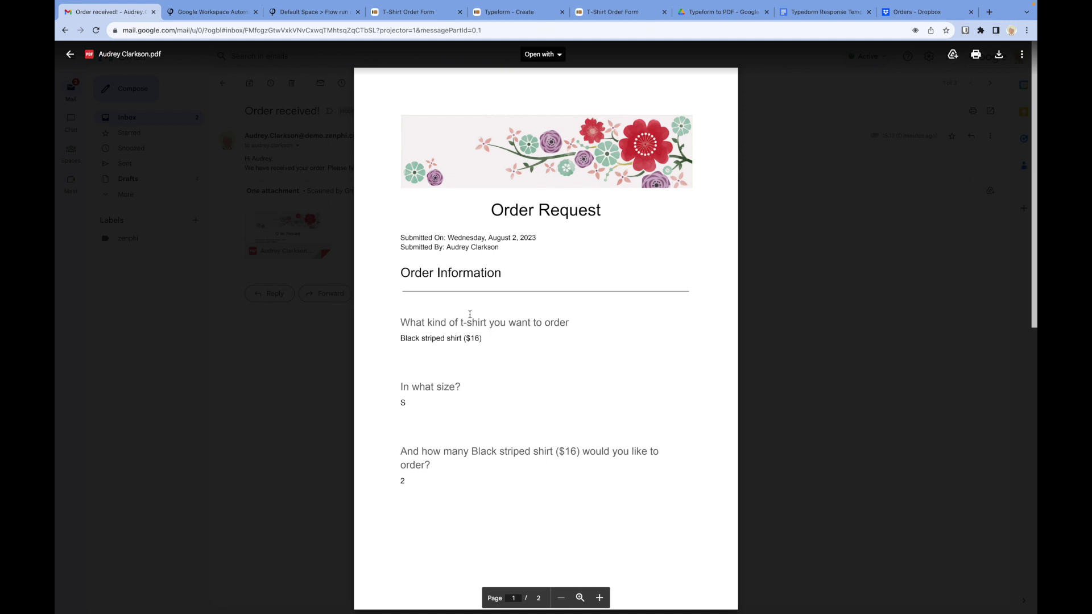
scroll(468, 324, "down", 1)
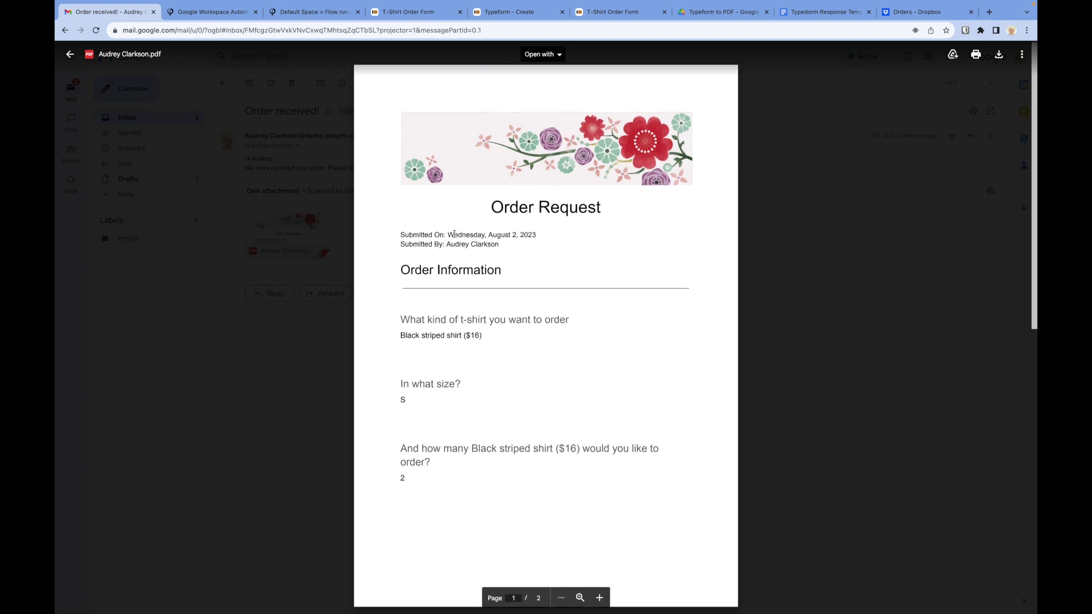
left_click_drag(448, 235, 533, 234)
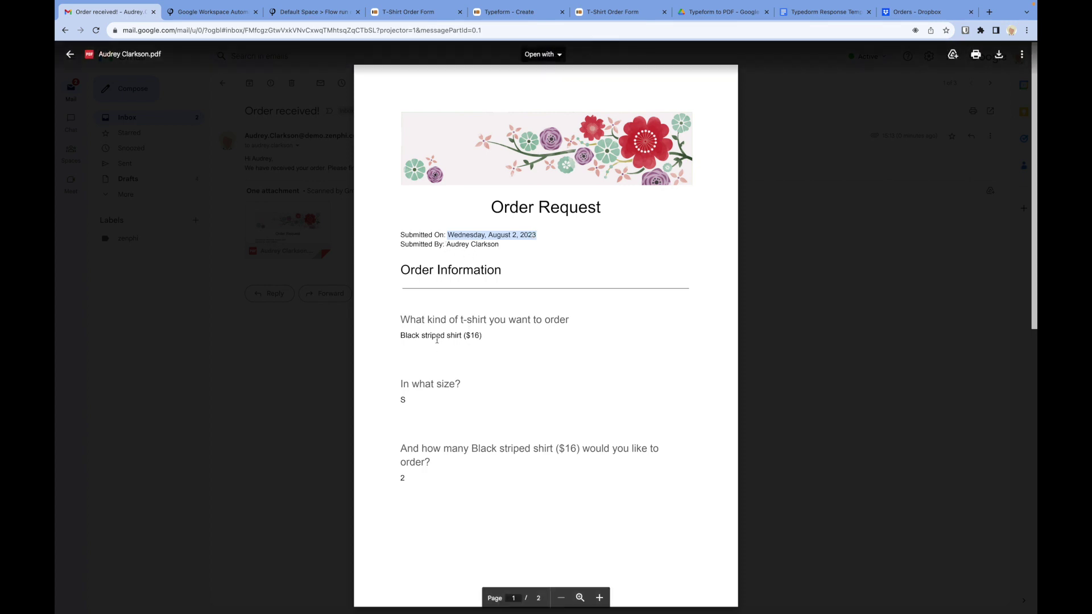
scroll(372, 344, "down", 1)
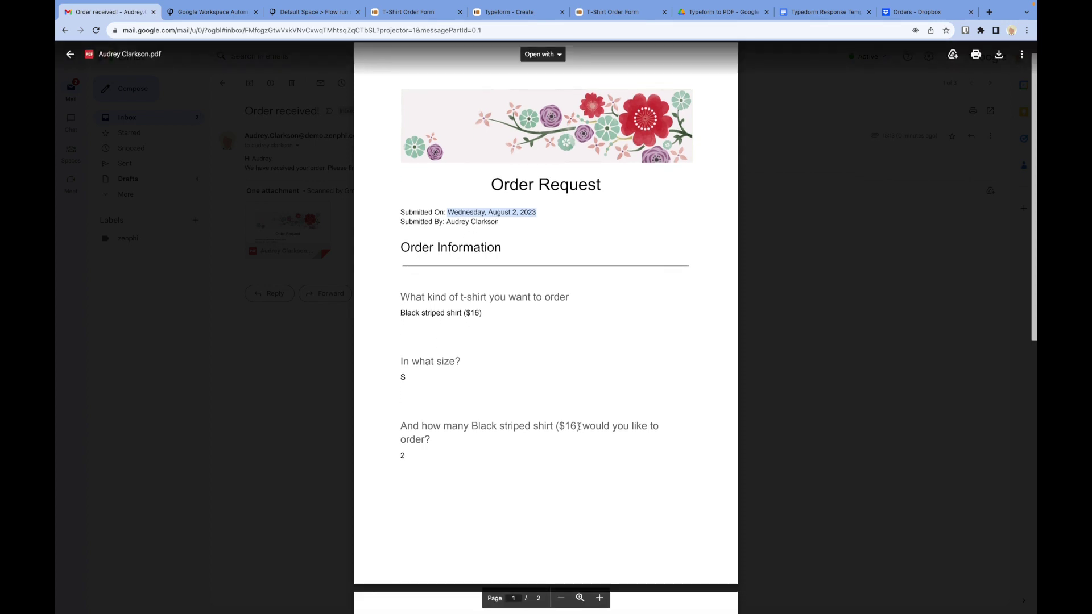
left_click_drag(555, 426, 474, 426)
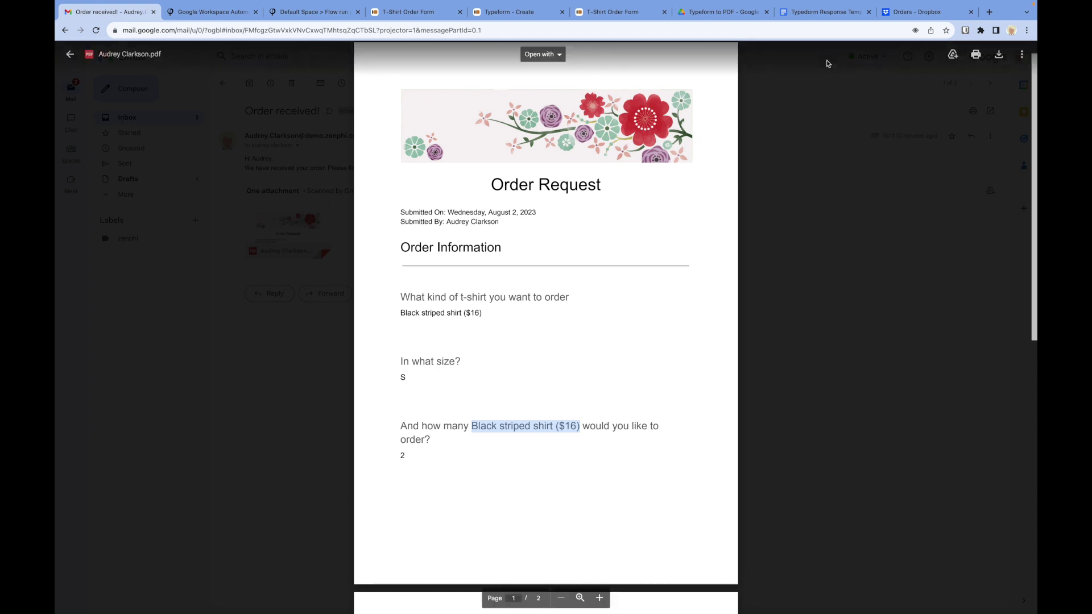
left_click(816, 16)
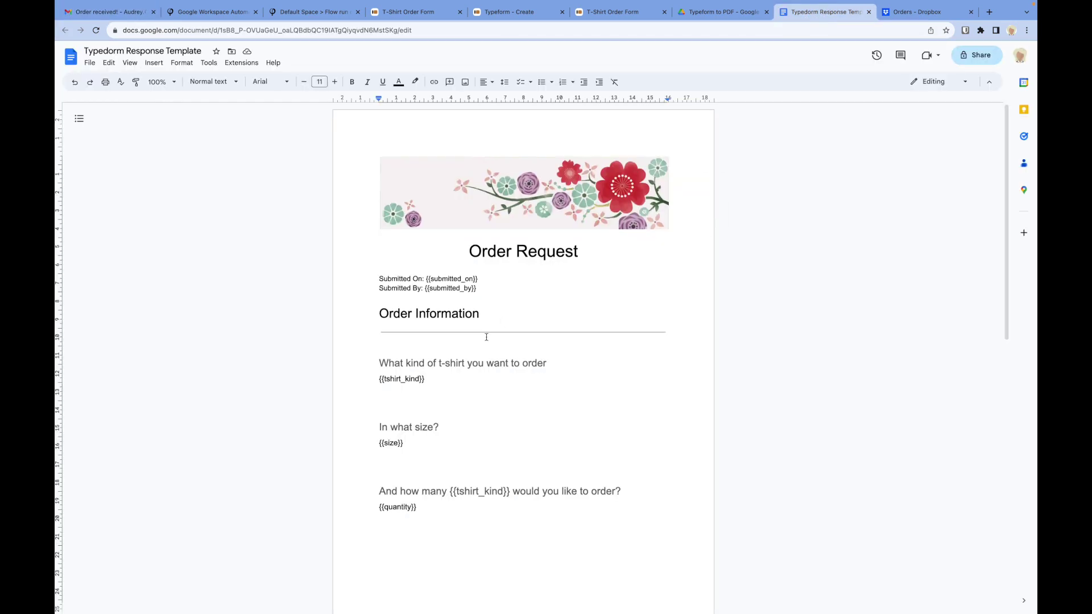
Step: In the Typedorm Response Template, find the {{tshirt_kind}} placeholder in the quantity question and the t-shirt answer
scroll(482, 365, "down", 3)
double_click(483, 365)
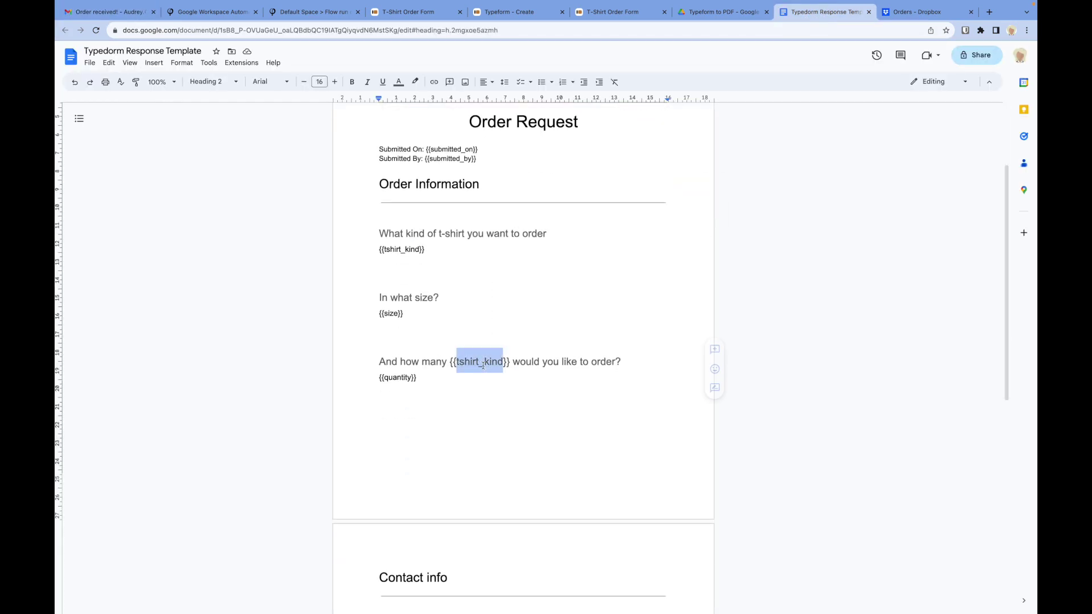
triple_click(393, 249)
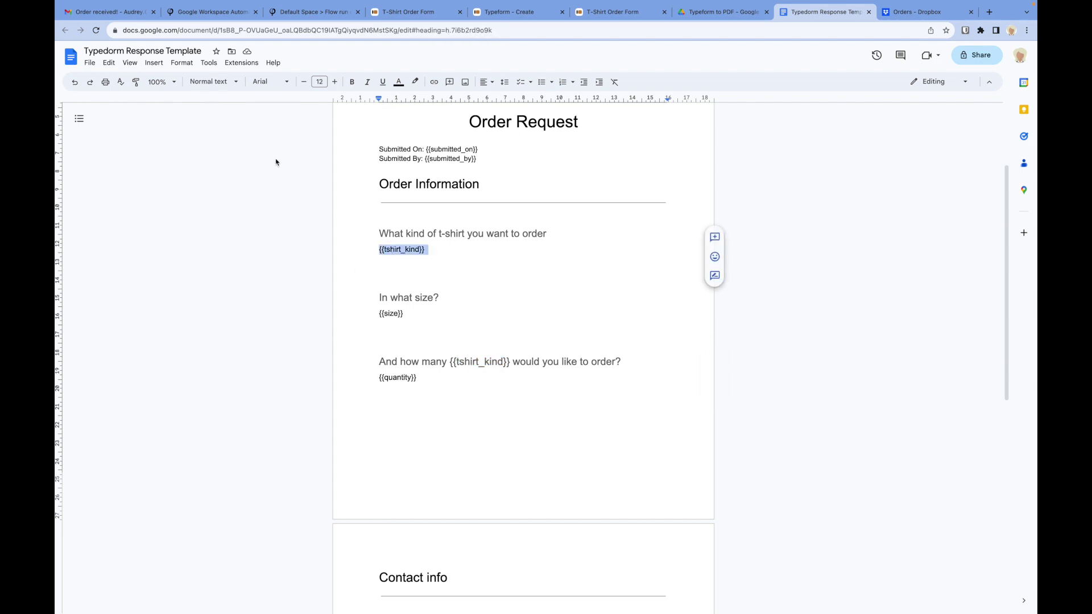
Step: Scroll the order PDF to Contact info, close the preview, and return to the Zenphi run details
left_click(132, 17)
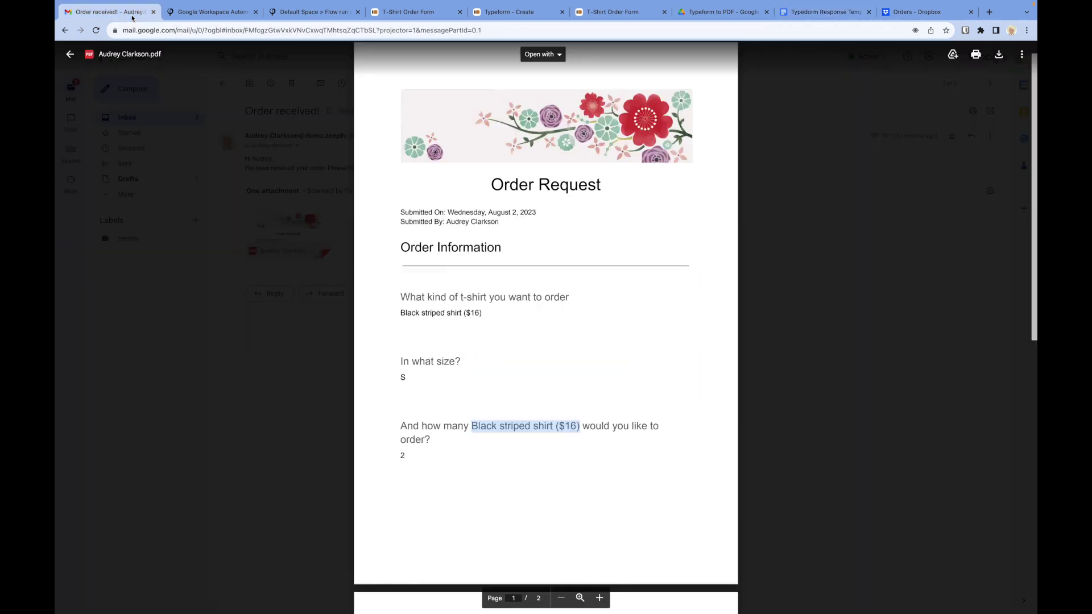
scroll(458, 425, "down", 6)
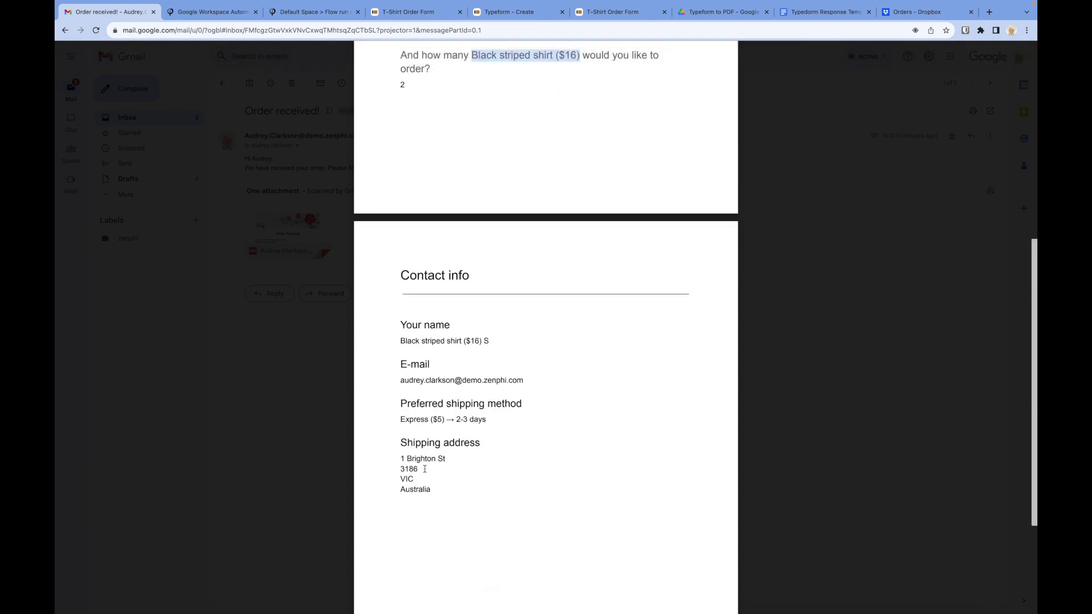
left_click(299, 368)
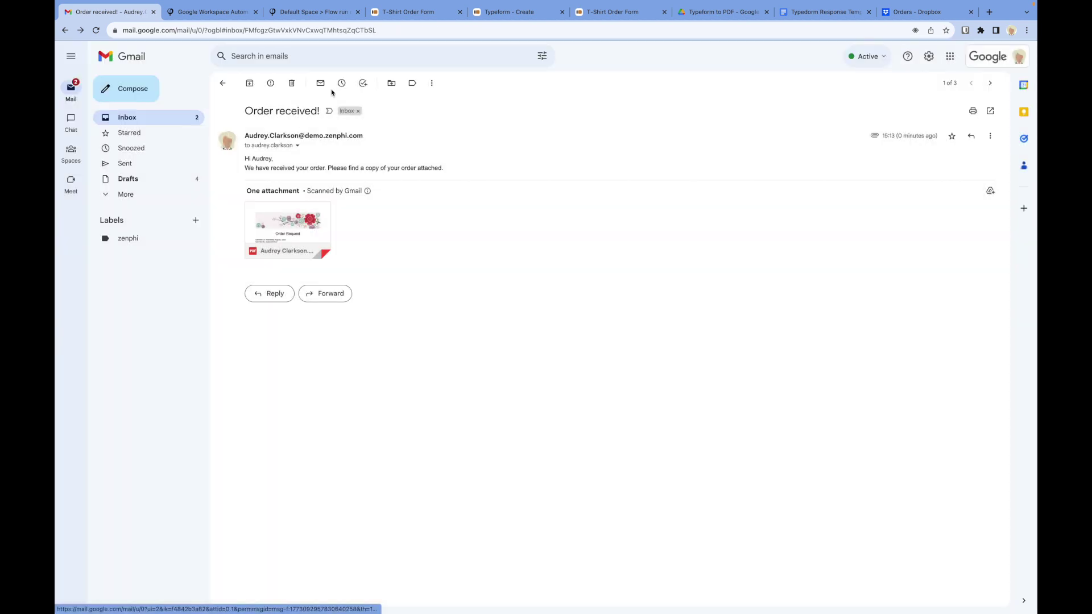
left_click(313, 12)
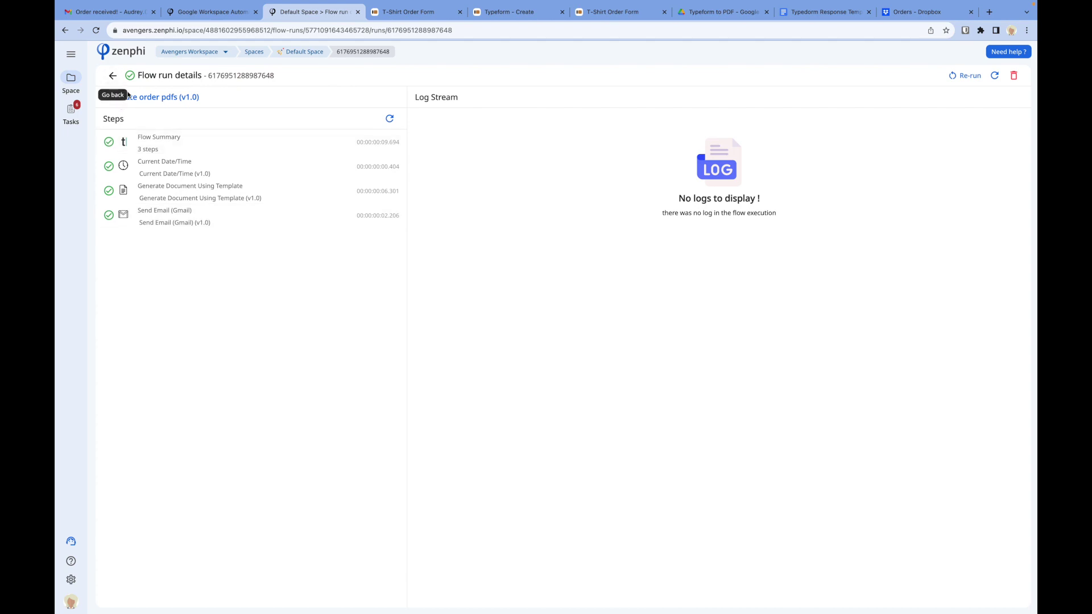
Step: Open the Generate order pdfs flow for editing and search actions for 'looku', then cancel
left_click(132, 98)
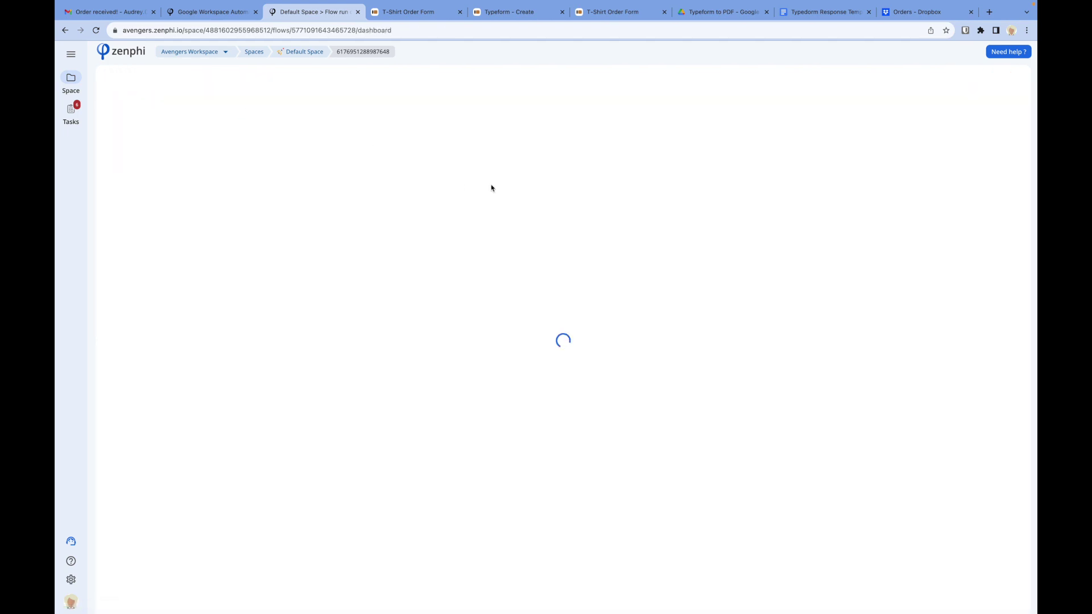
left_click(894, 82)
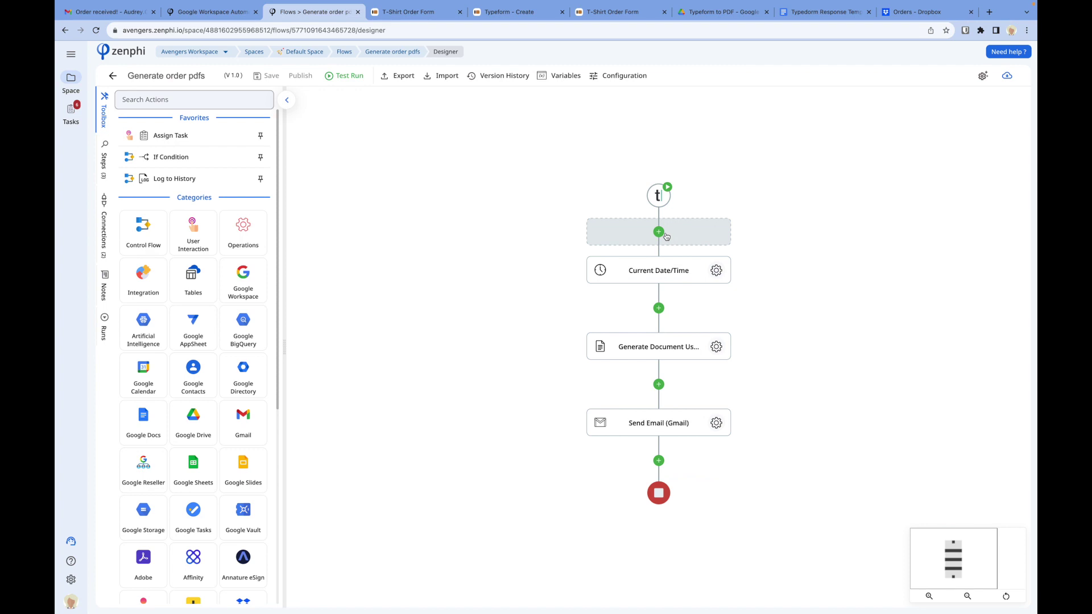
left_click(659, 233)
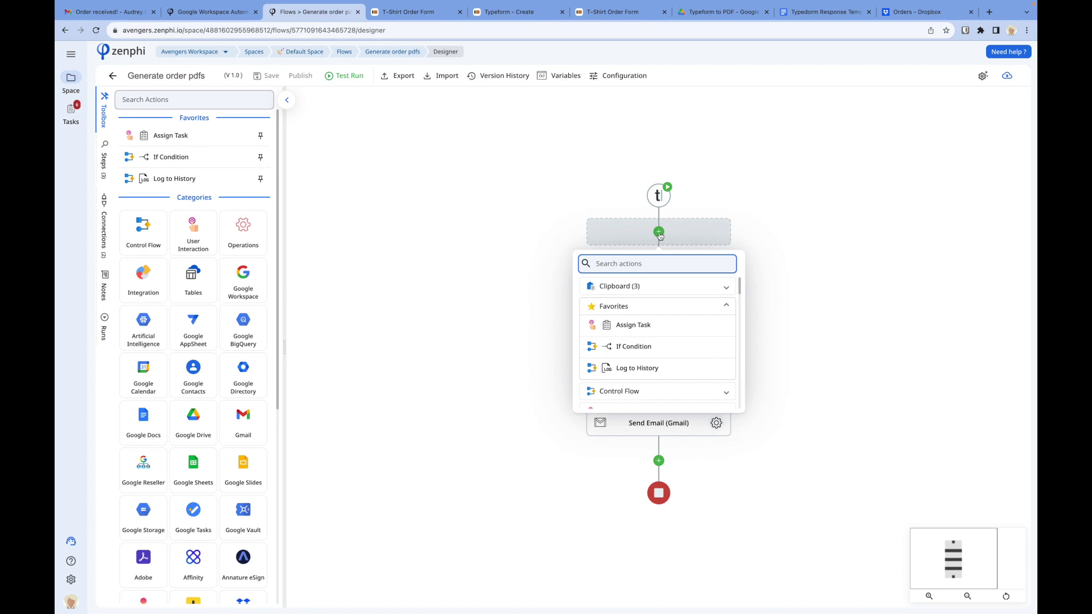
type("lookup")
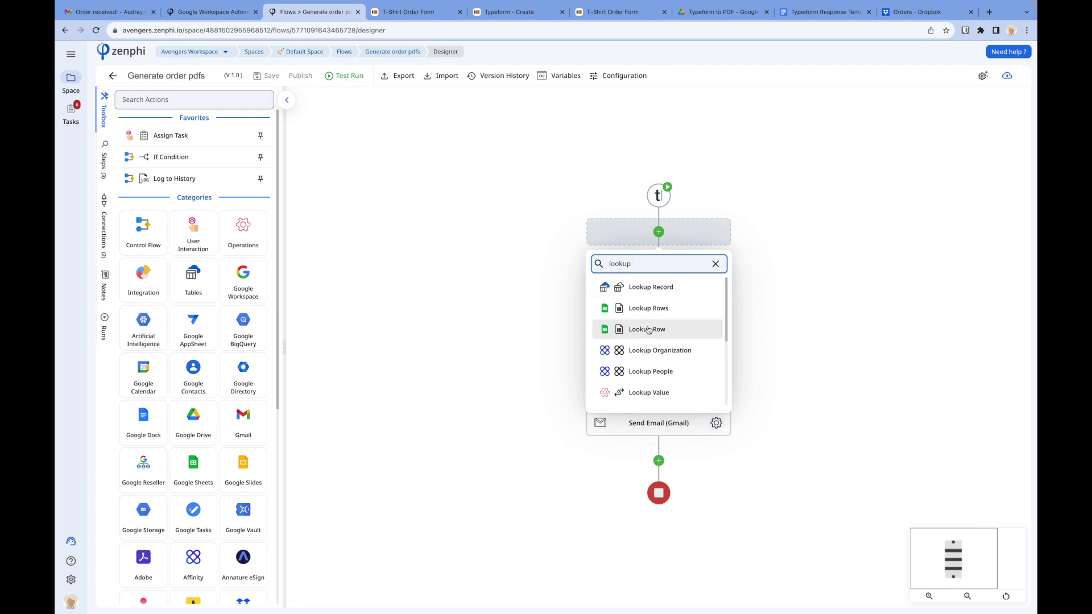
left_click(872, 407)
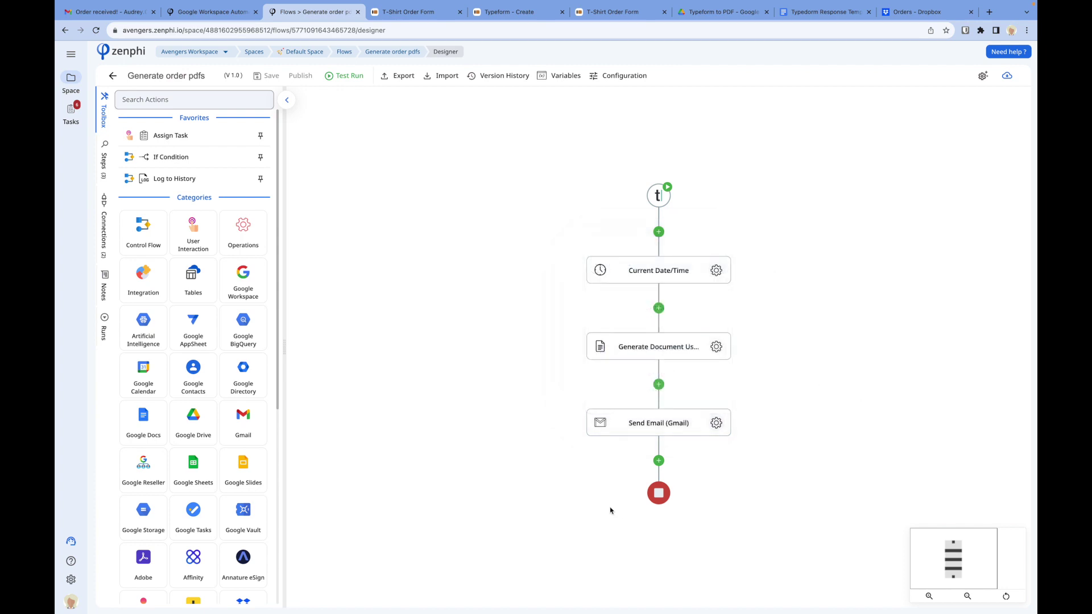
Step: Search 'save' and add a Dropbox Save File step after Send Email
left_click(657, 461)
type("save")
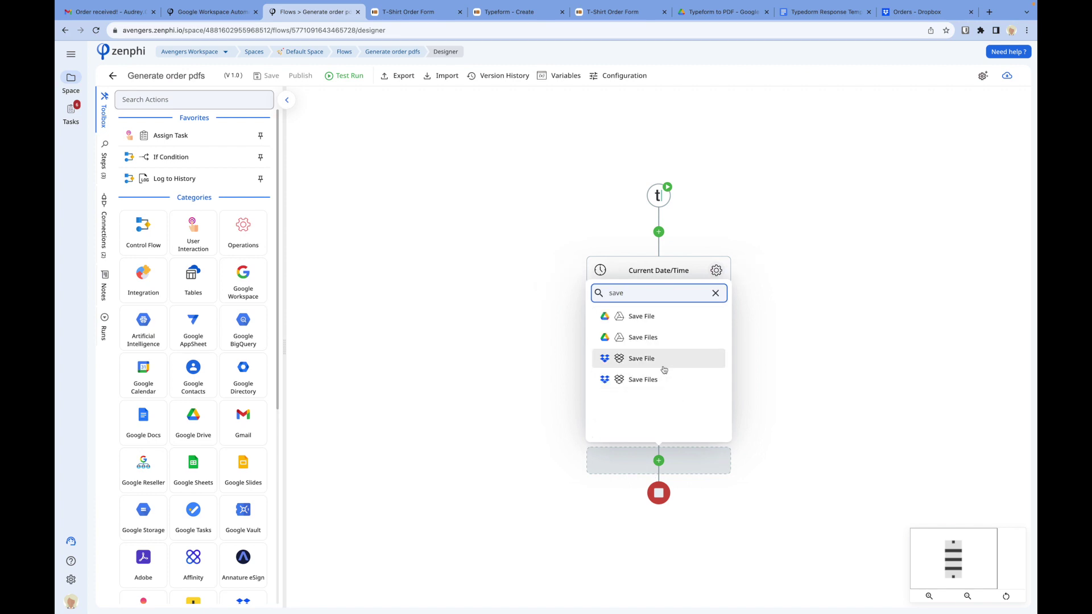
left_click(665, 358)
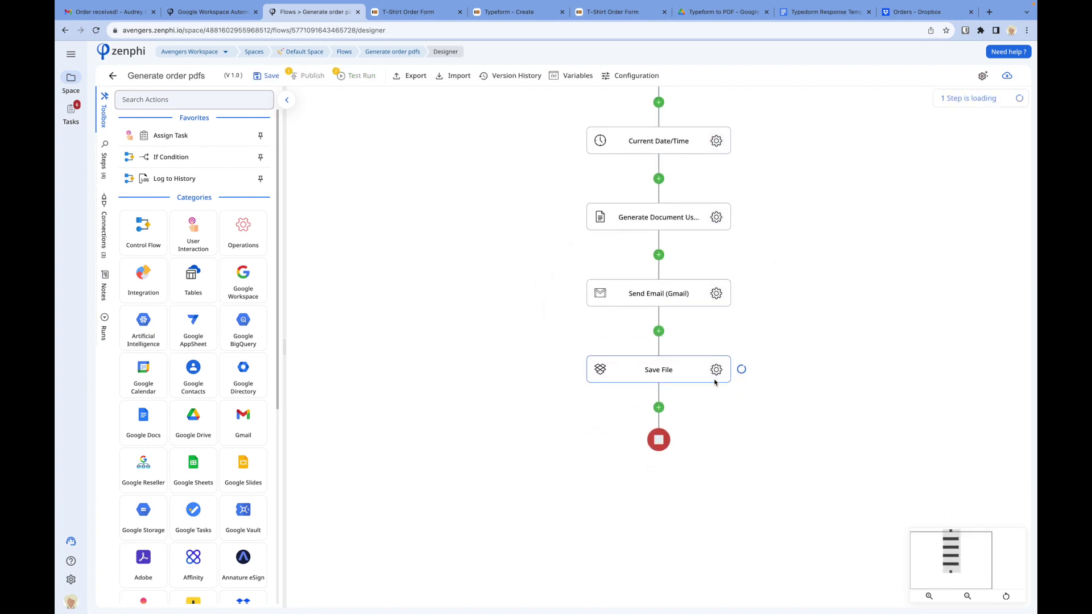
Step: Check the Dropbox Save File step's settings, find no Dropbox connection, and leave it unconfigured
left_click(718, 370)
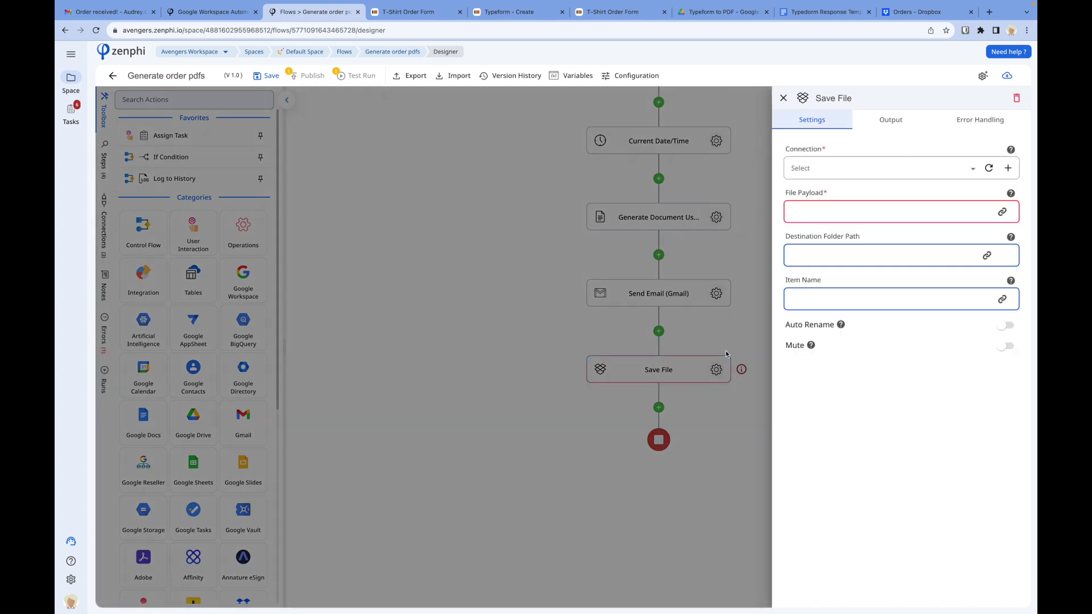
left_click(720, 368)
left_click(715, 369)
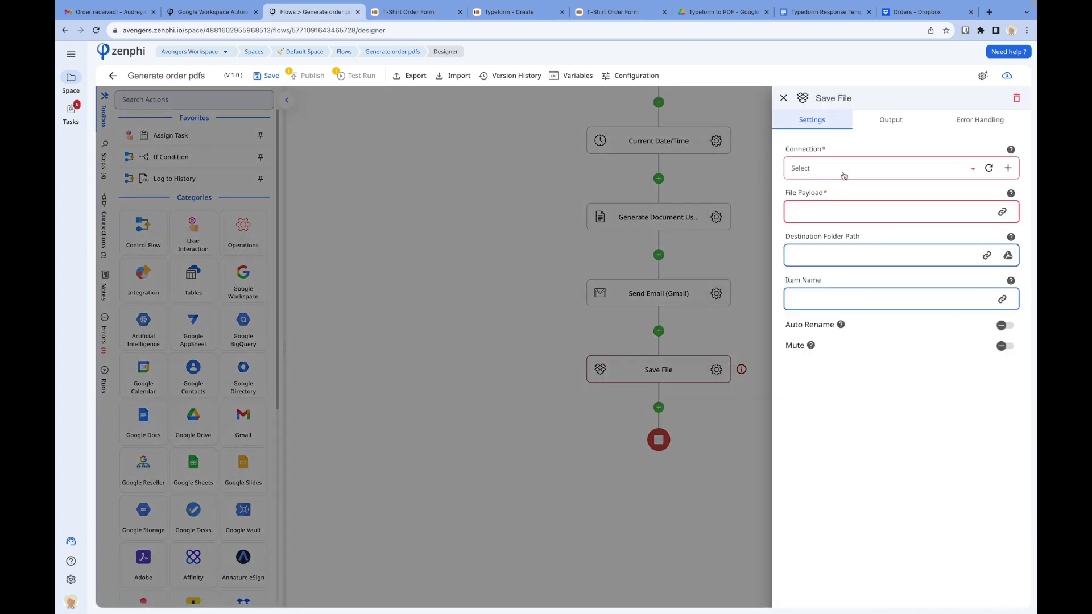
left_click(845, 169)
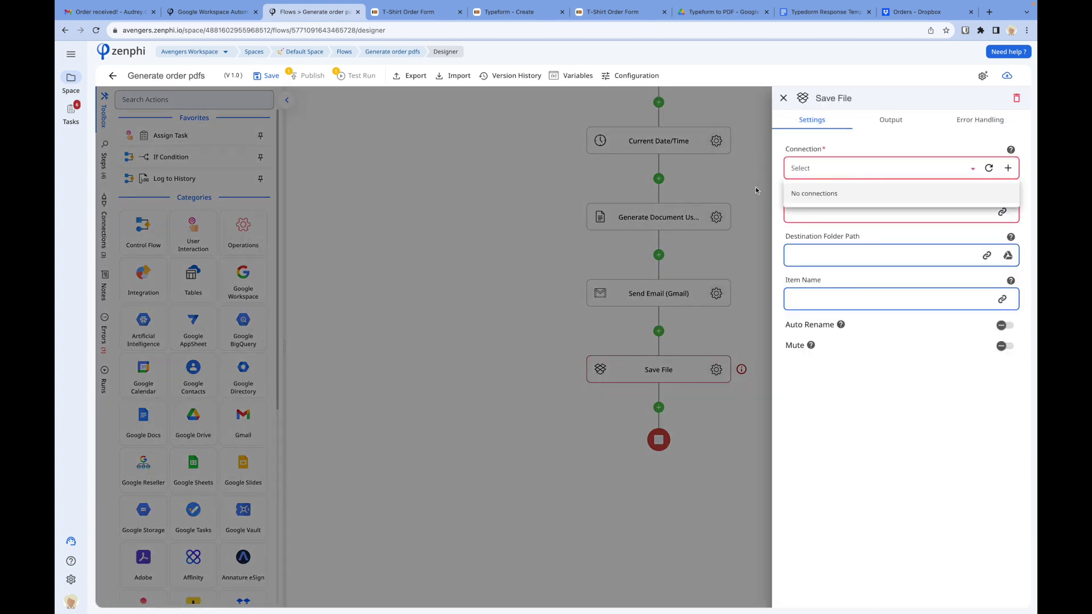
left_click(746, 214)
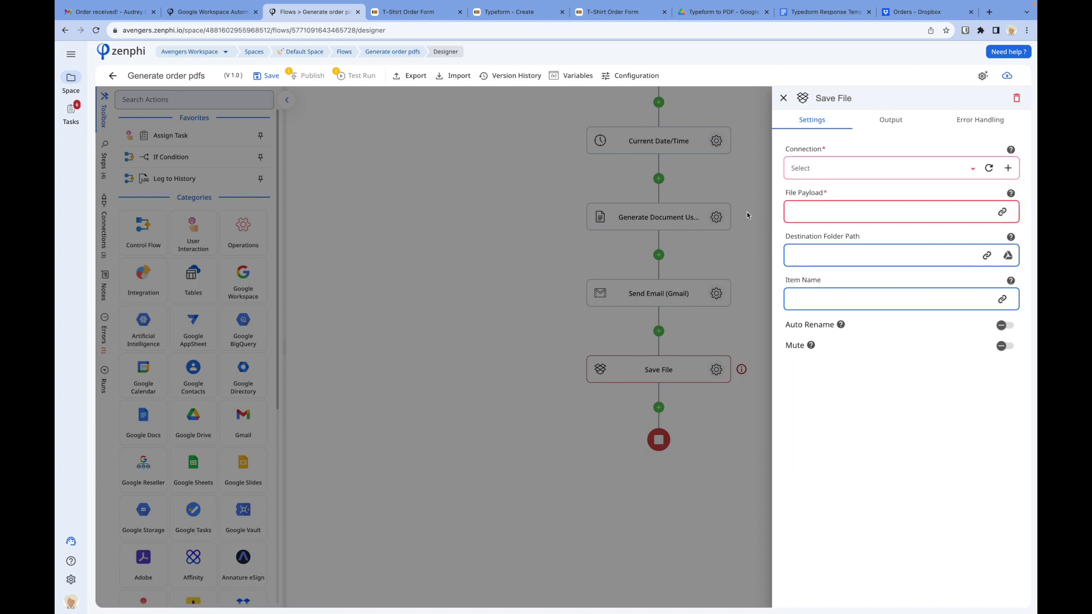
left_click(747, 214)
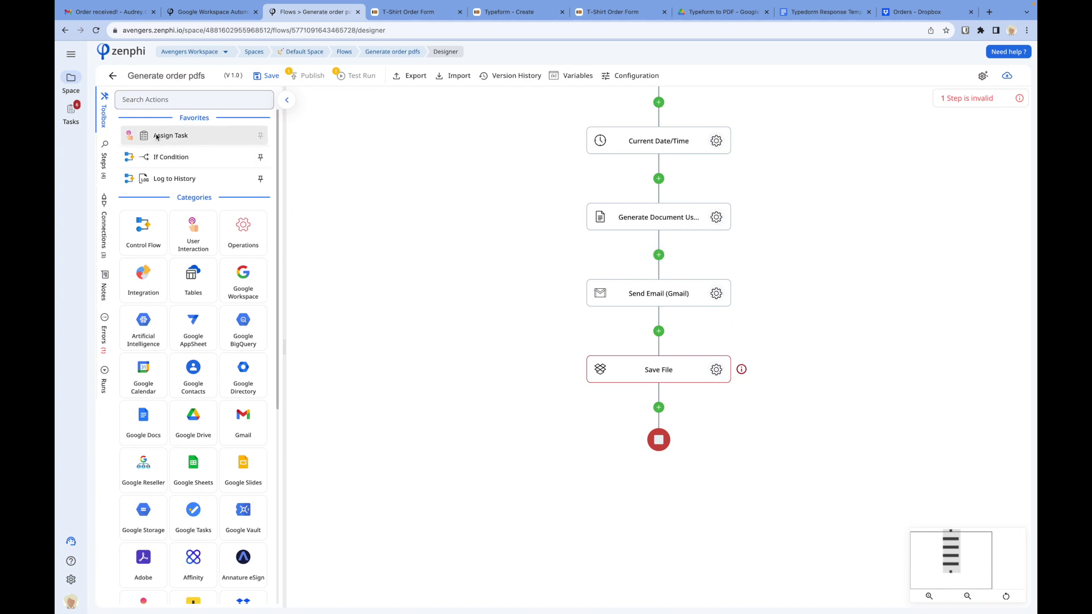
Step: Insert Assign Task below Generate Document and add an If Condition after it
left_click_drag(157, 137, 666, 260)
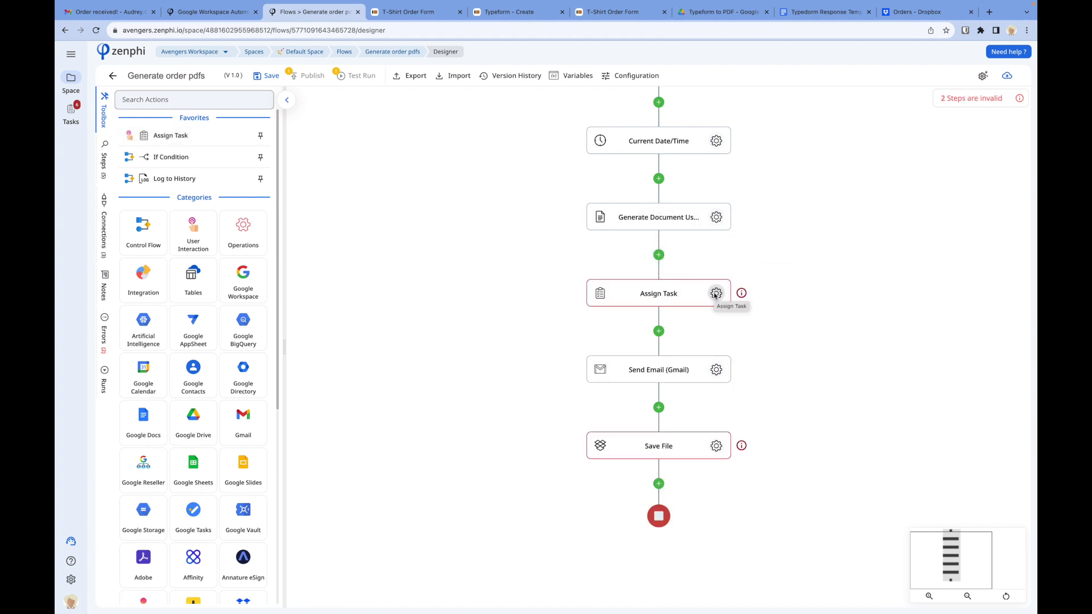
left_click(658, 330)
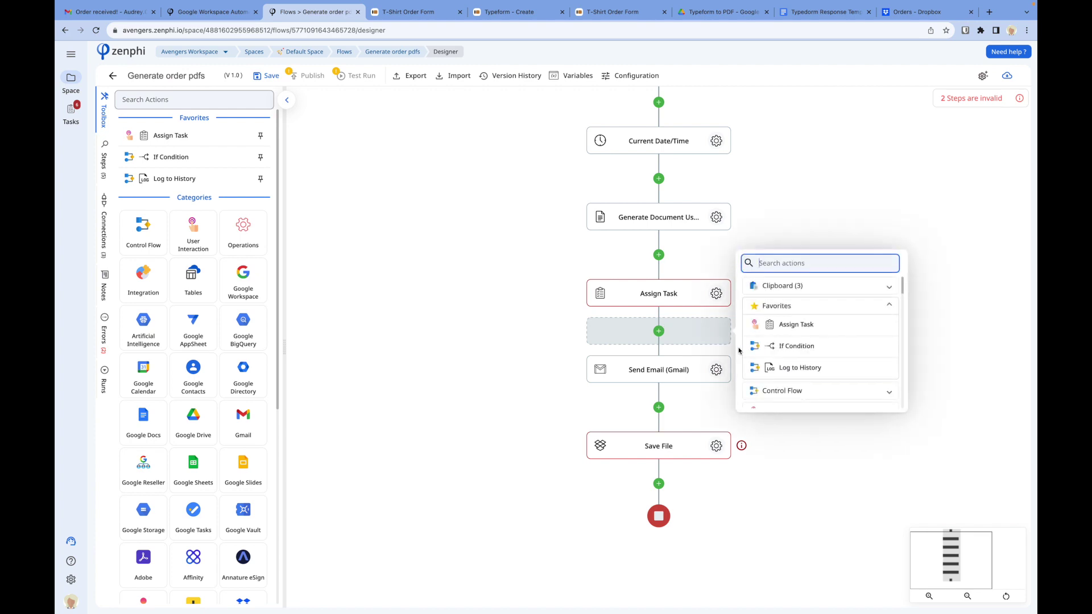
left_click(771, 346)
Step: Move Send Email into the If Condition's True branch and centre the branches
scroll(813, 495, "down", 3)
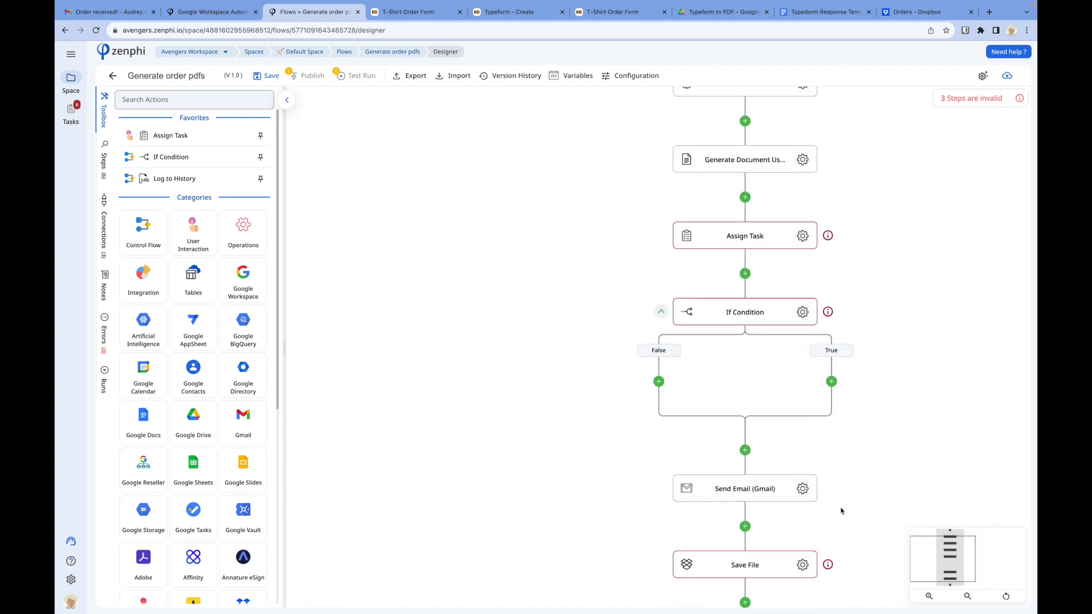
left_click_drag(792, 402, 832, 322)
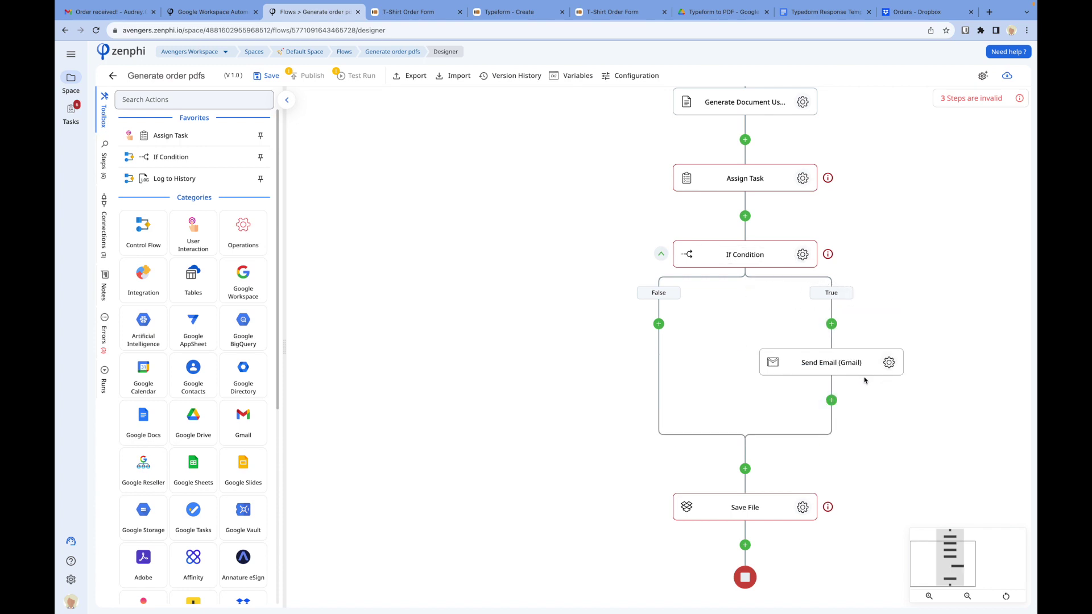
left_click_drag(909, 248, 817, 271)
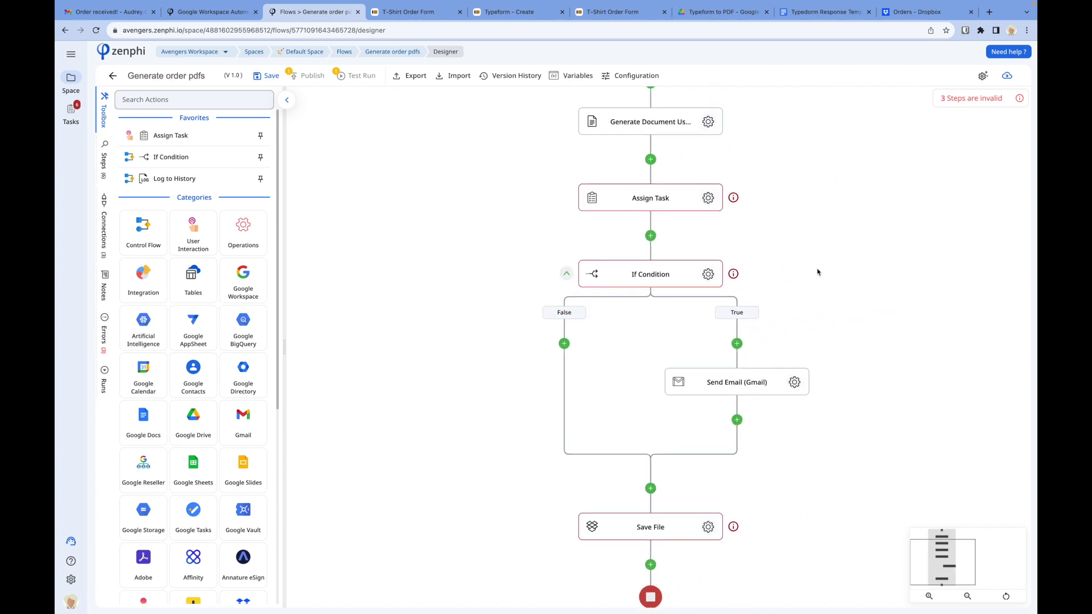